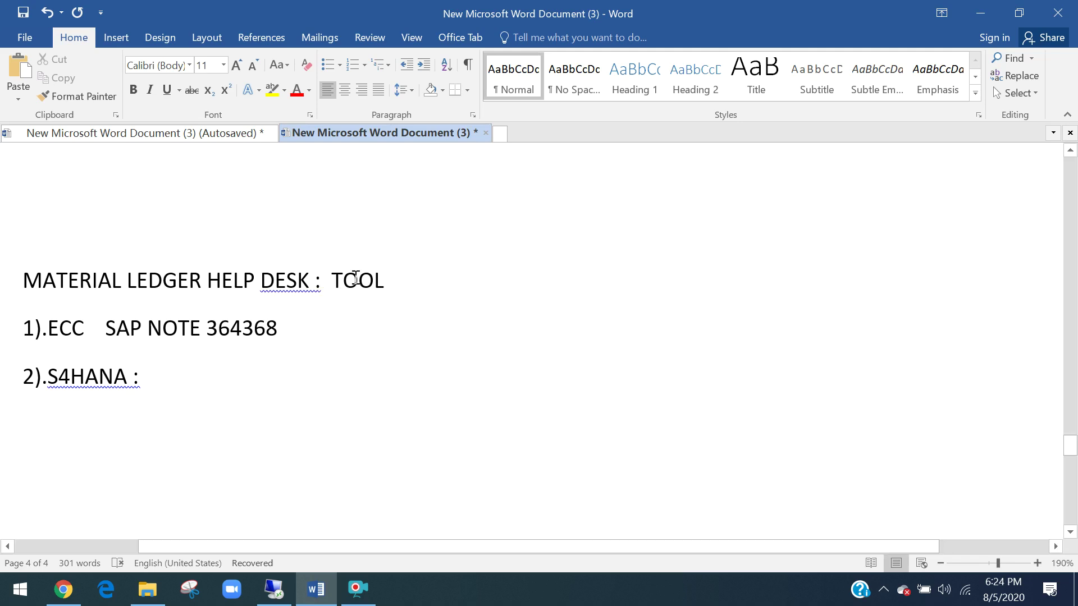
Review the MATERIAL LEDGER HELP DESK TOOL heading and the ECC SAP NOTE 364368 line.
click(335, 281)
drag(349, 280, 383, 280)
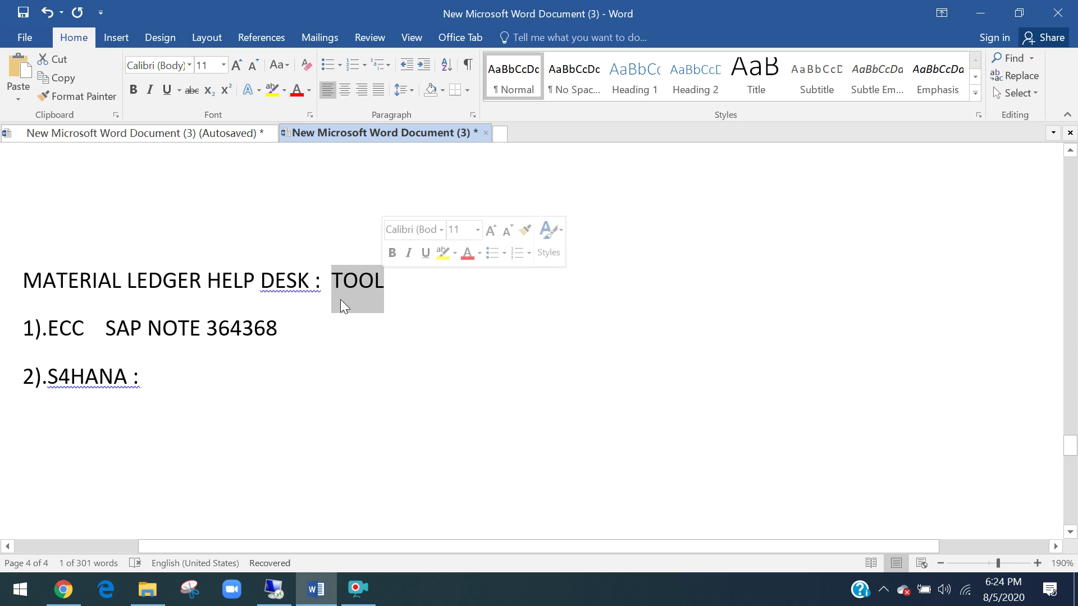
drag(312, 281, 22, 281)
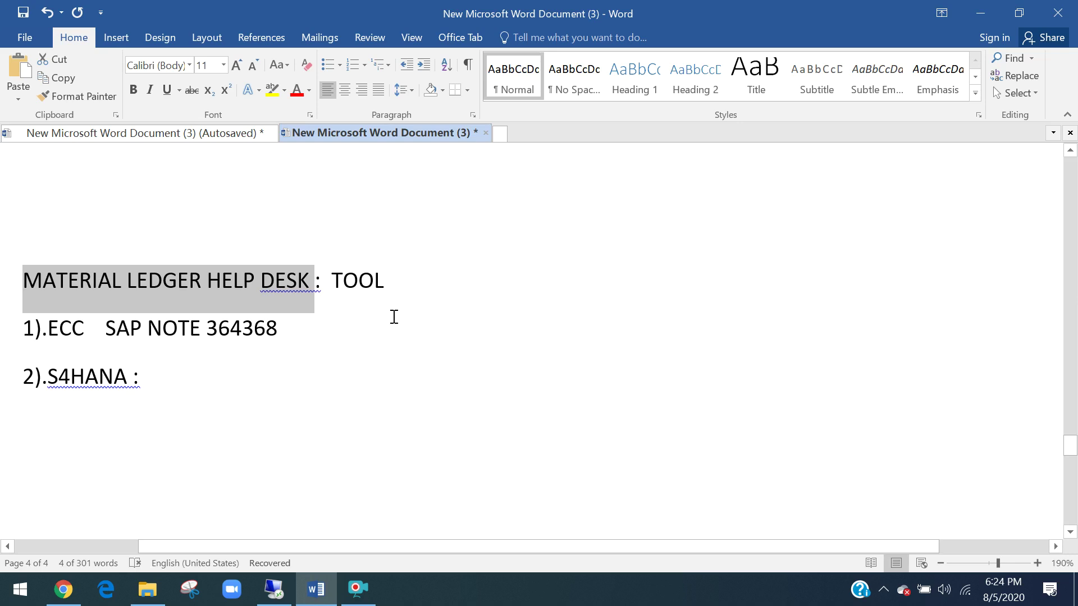
drag(384, 286, 65, 271)
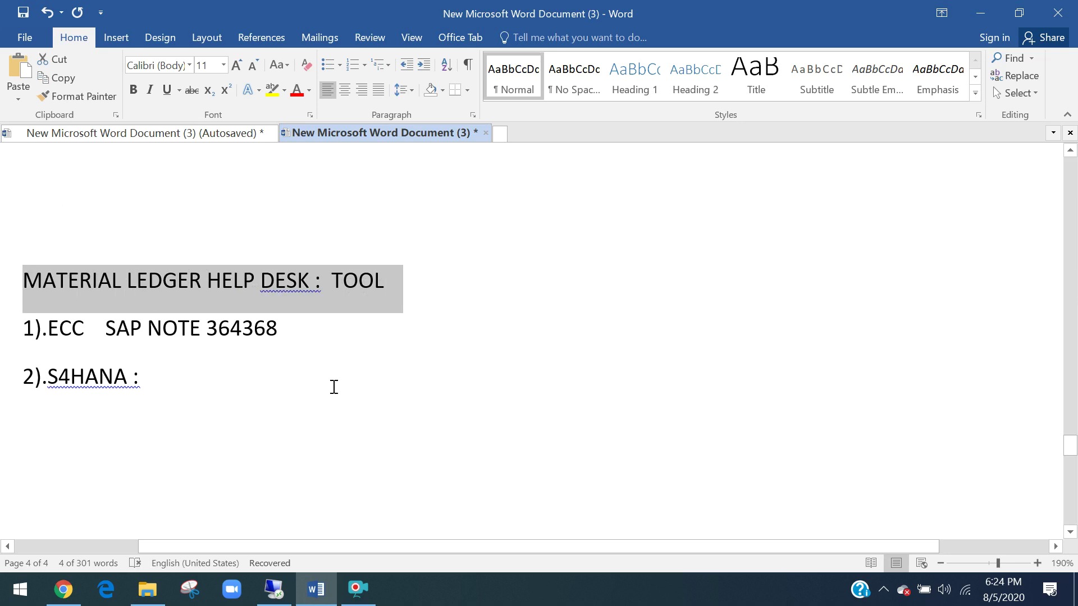
click(334, 387)
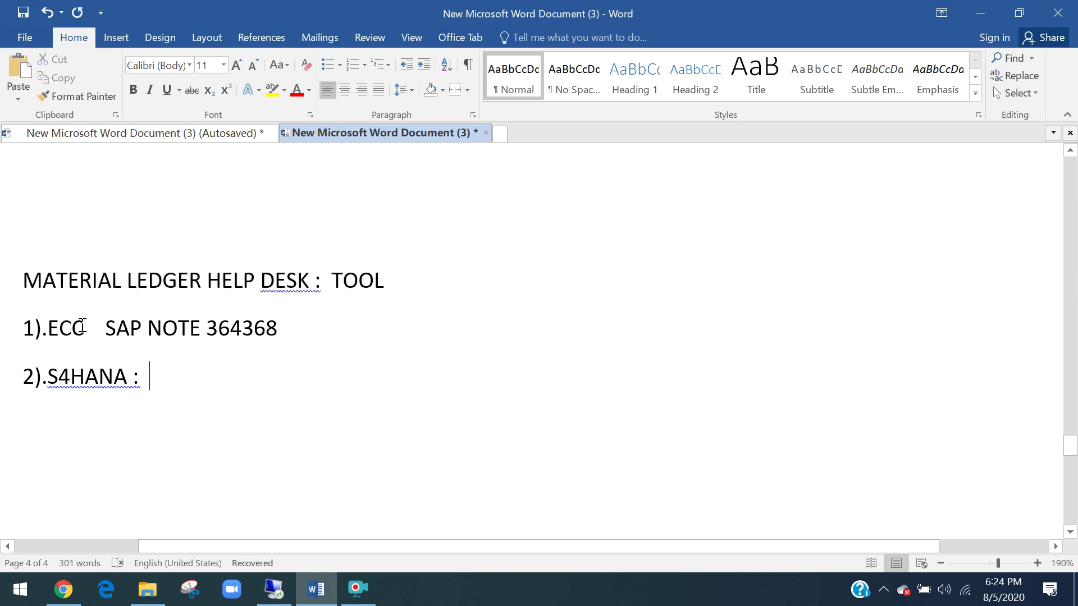
drag(87, 326, 20, 323)
drag(279, 327, 105, 328)
click(408, 348)
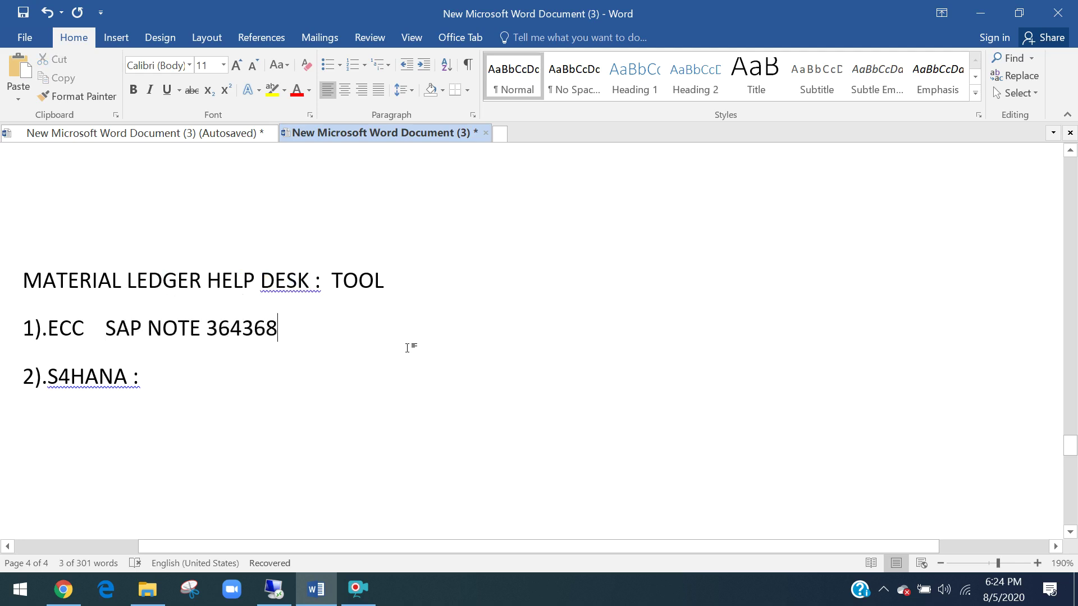
drag(279, 327, 129, 337)
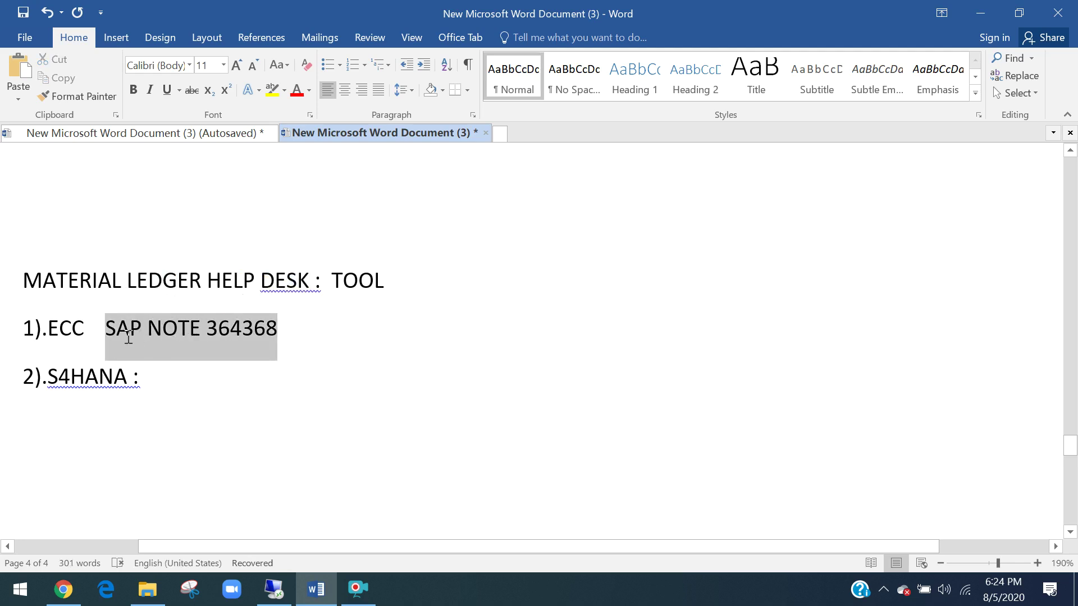
drag(396, 279, 67, 271)
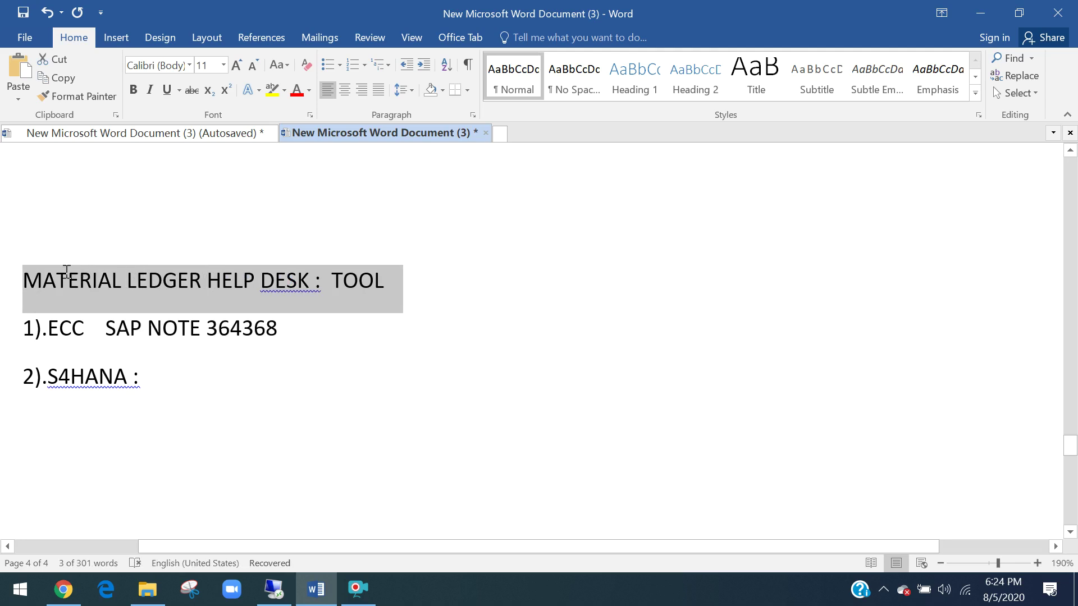
Add ': CKMHELP' in uppercase after note number 364368 on the ECC line.
click(490, 329)
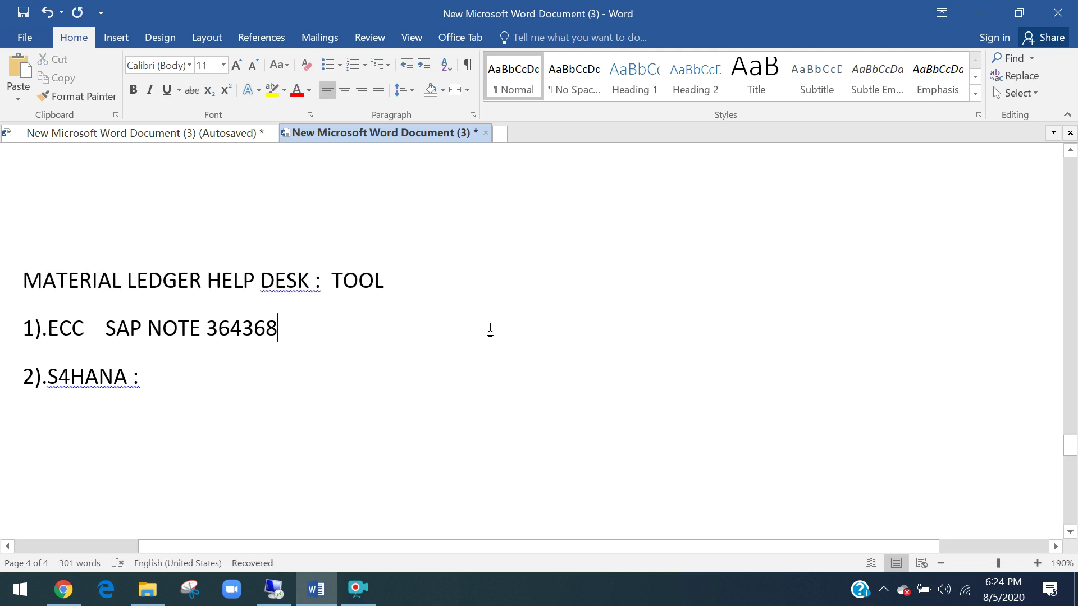
text(: ckmhelp)
key(BackSpace)
key(BackSpace)
key(BackSpace)
key(BackSpace)
key(BackSpace)
key(BackSpace)
key(BackSpace)
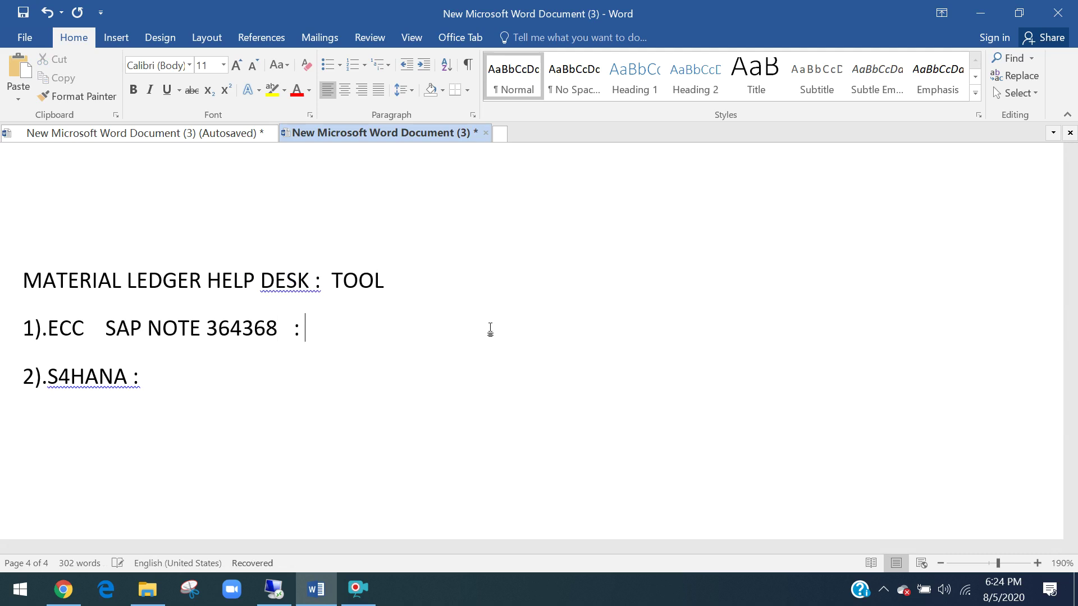
text(CKMHELP)
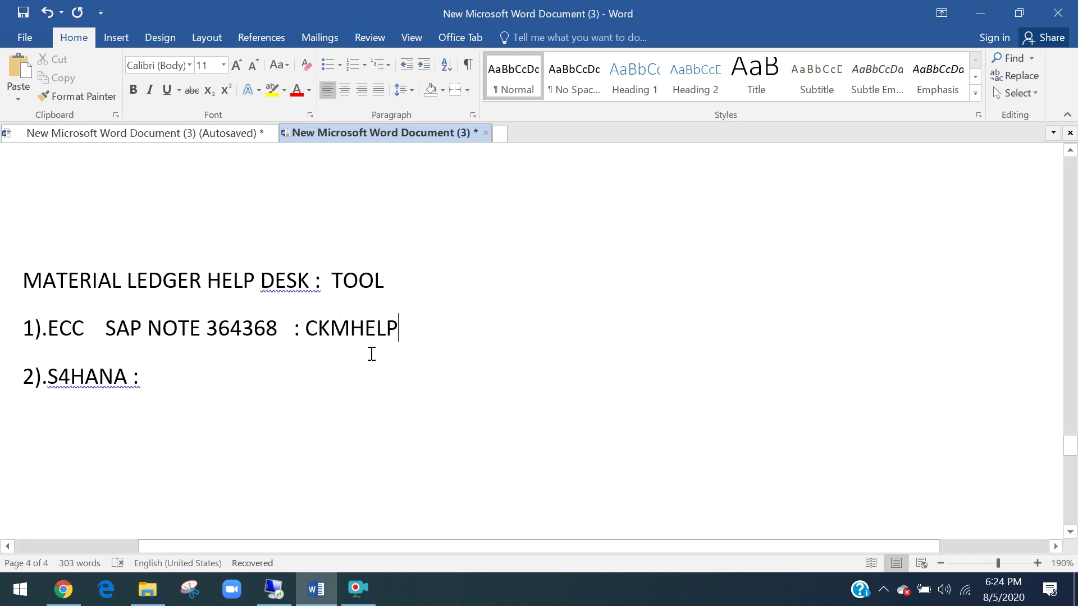
click(363, 329)
double_click(363, 328)
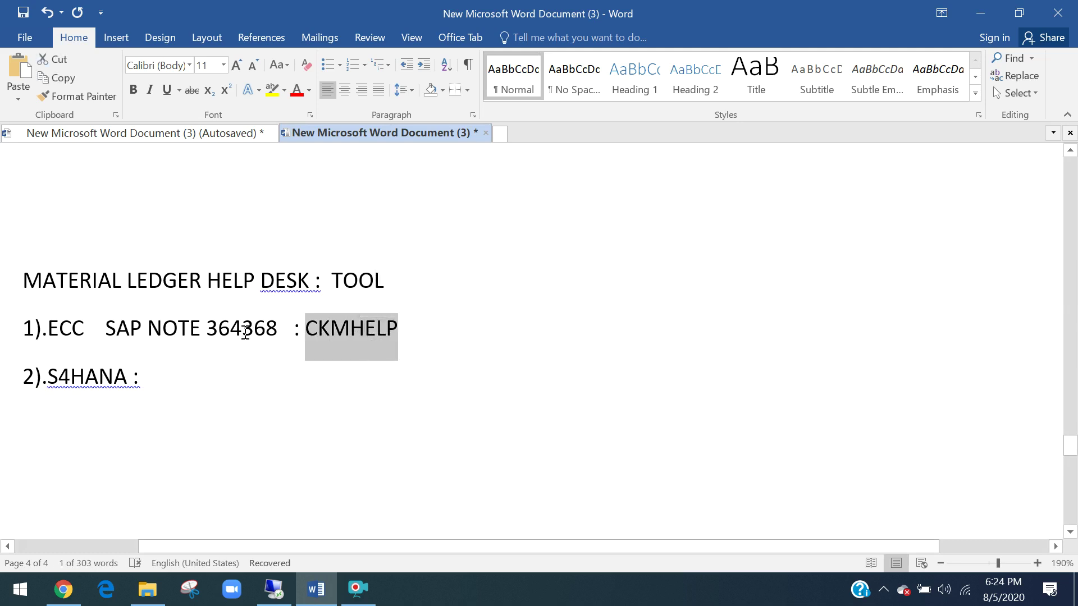
double_click(246, 330)
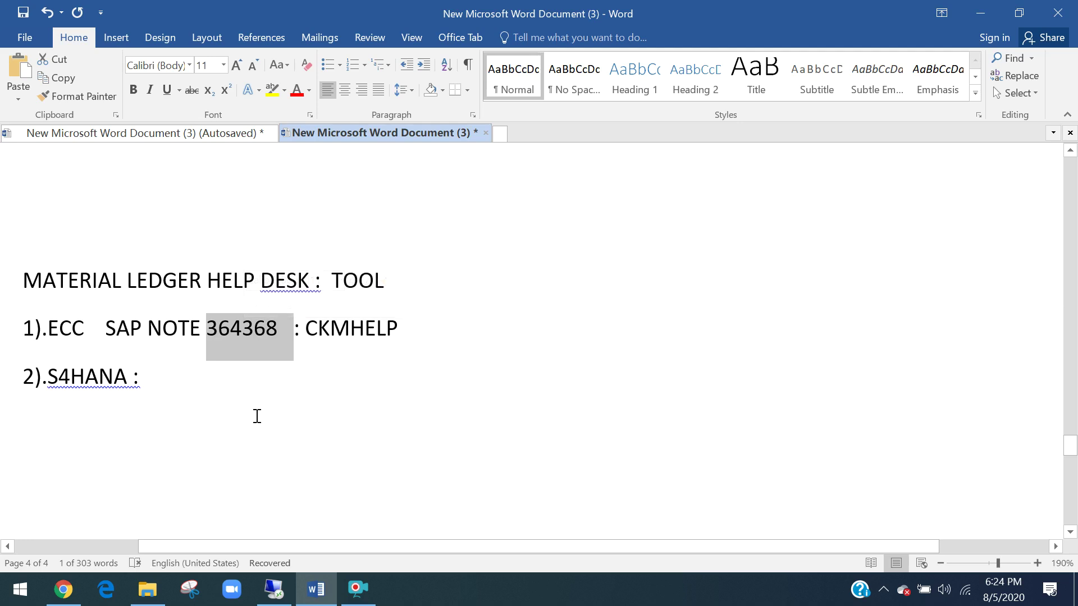
drag(87, 327, 48, 329)
double_click(349, 330)
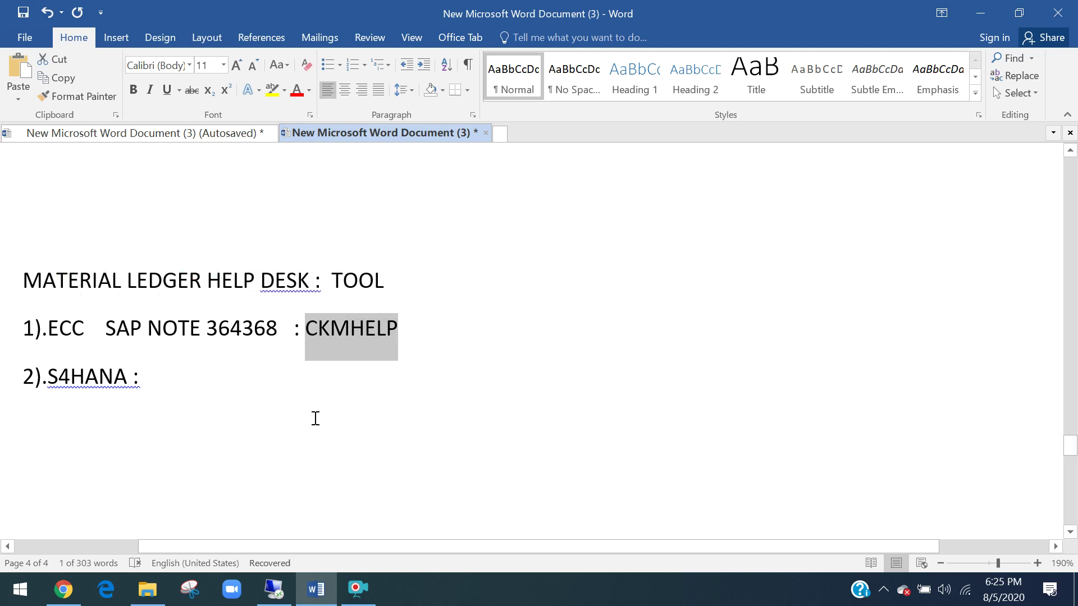
Add FCMLHELP to the S4HANA line and tab both tool names into one aligned column.
click(175, 372)
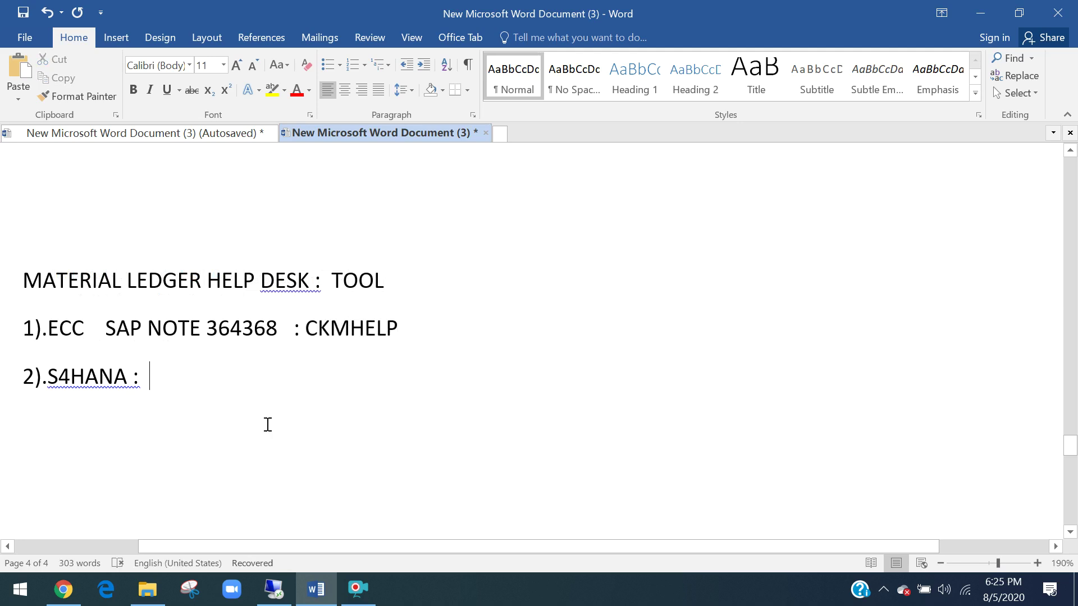
text(FCMLHELP)
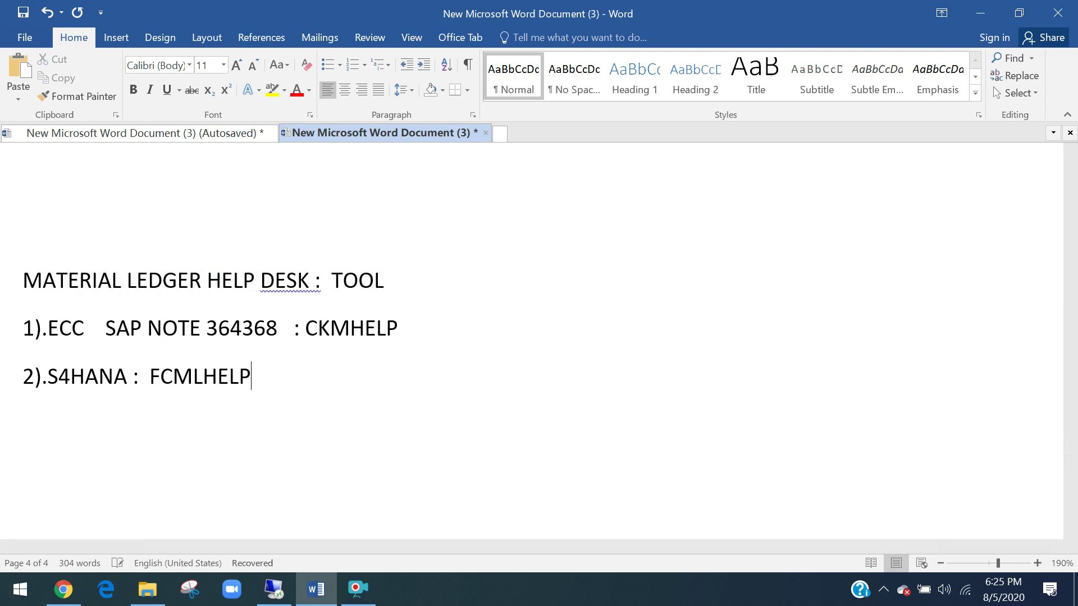
click(152, 374)
key(Tab)
key(Tab)
key(Tab)
key(Tab)
click(310, 331)
key(Tab)
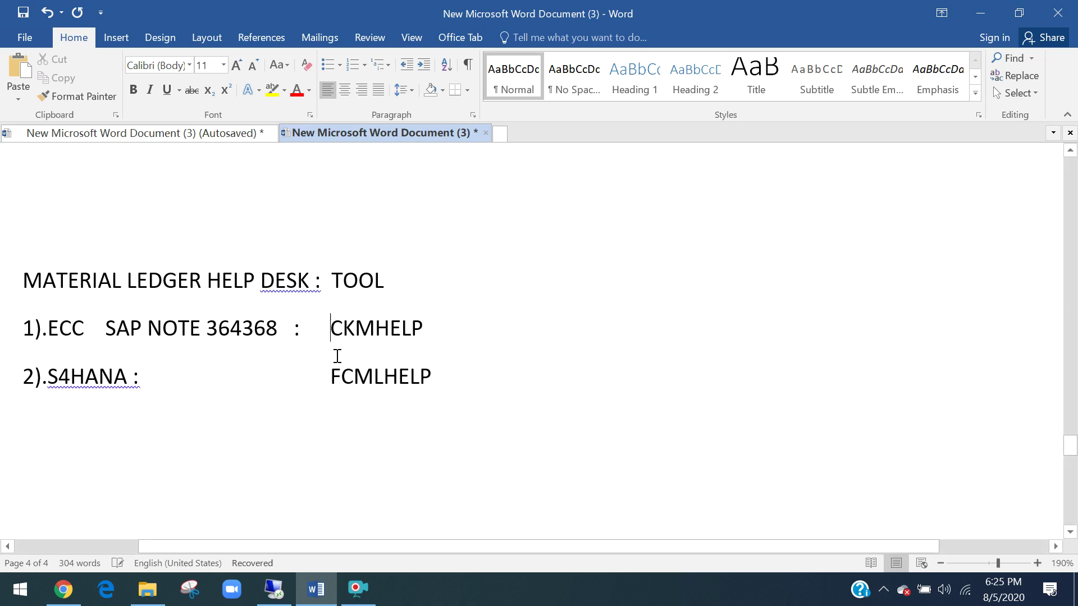
click(387, 330)
click(68, 323)
double_click(68, 323)
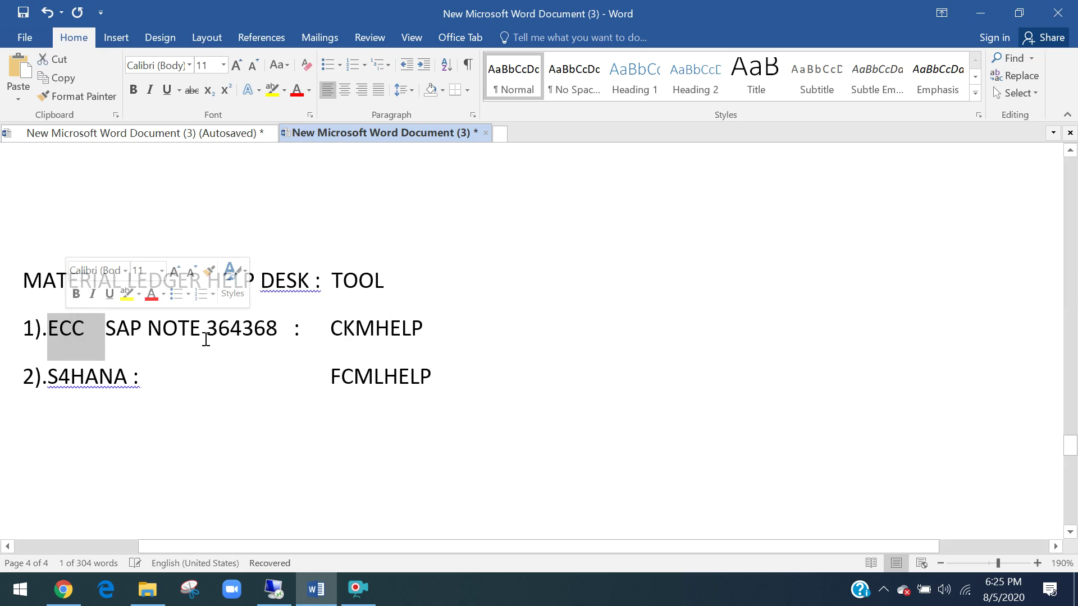
double_click(216, 331)
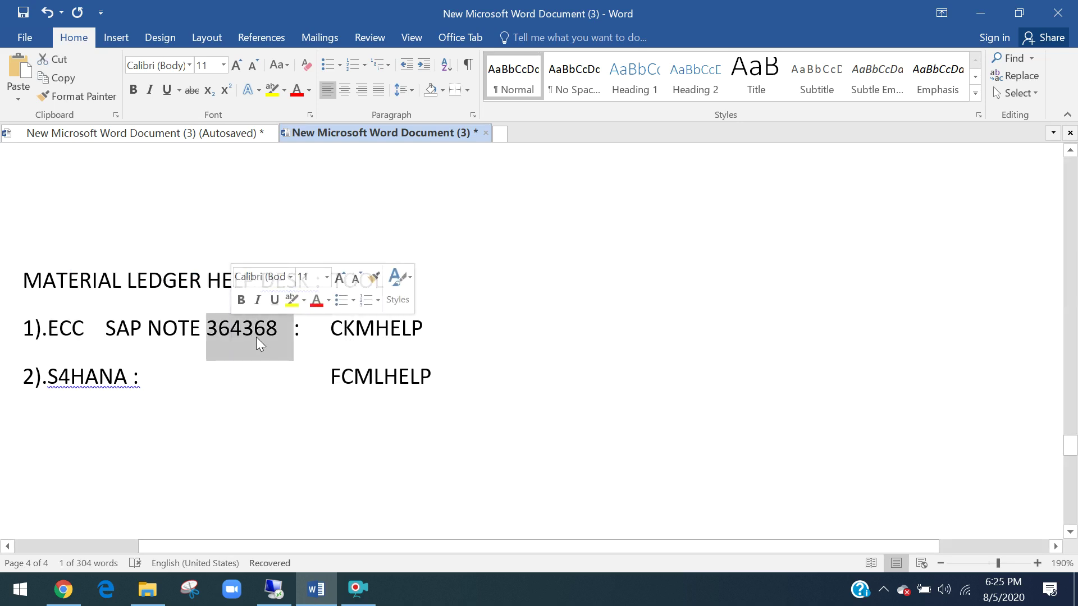
click(377, 376)
double_click(379, 376)
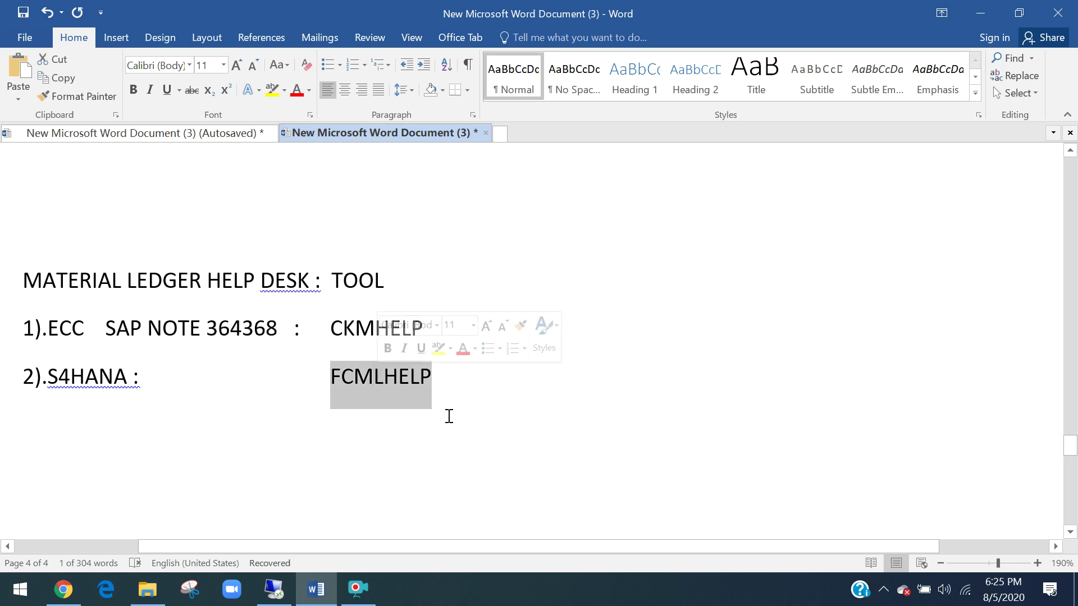
click(91, 377)
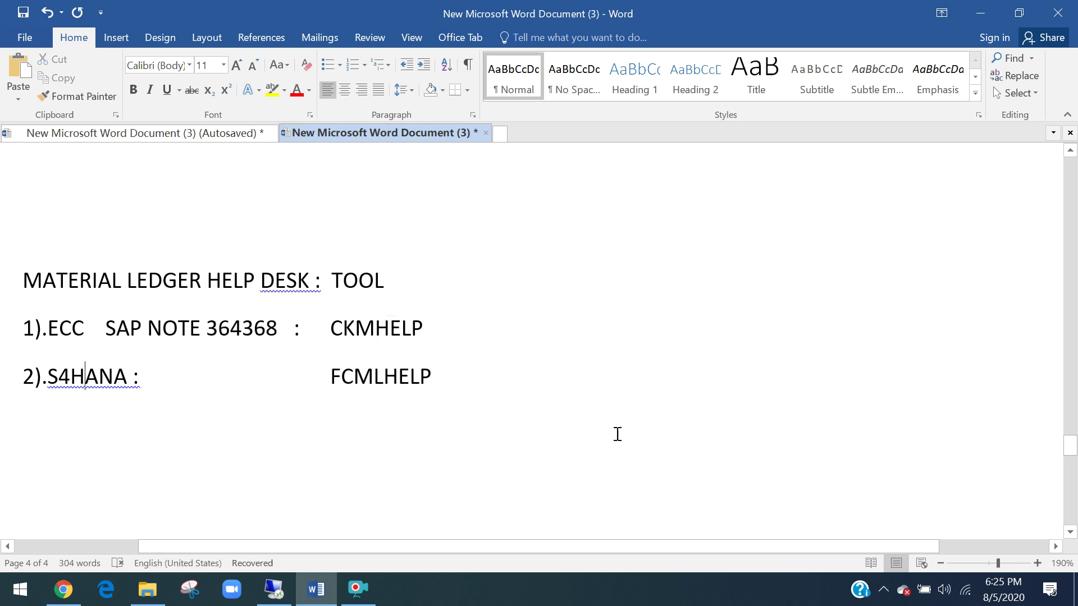
Run transaction FCMLHELP in the SAP remote session to reach the Material Ledger HelpDesk.
click(273, 589)
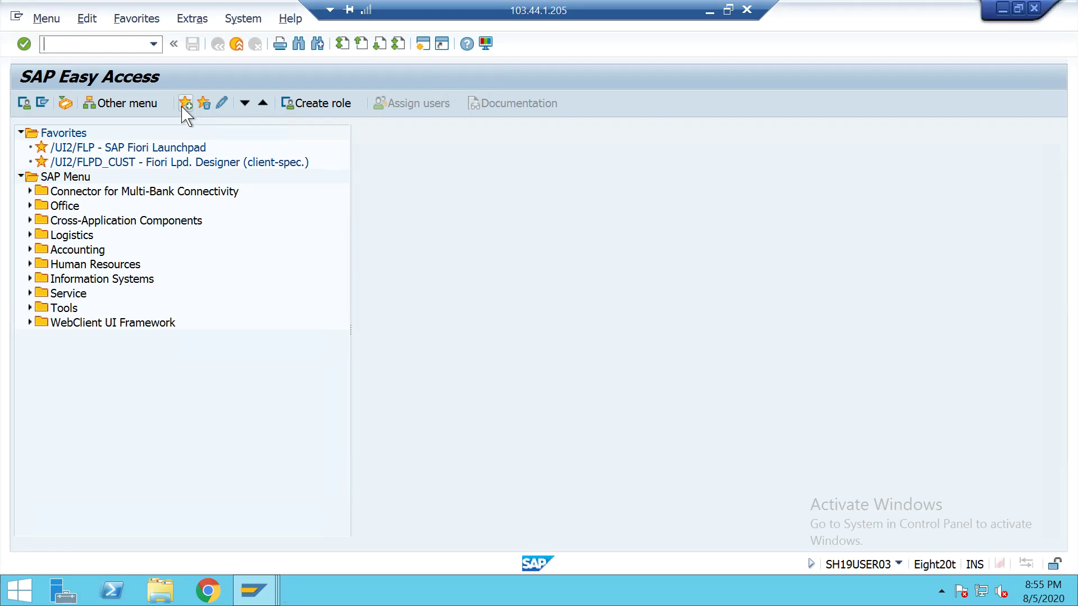
text(FCMLHELP)
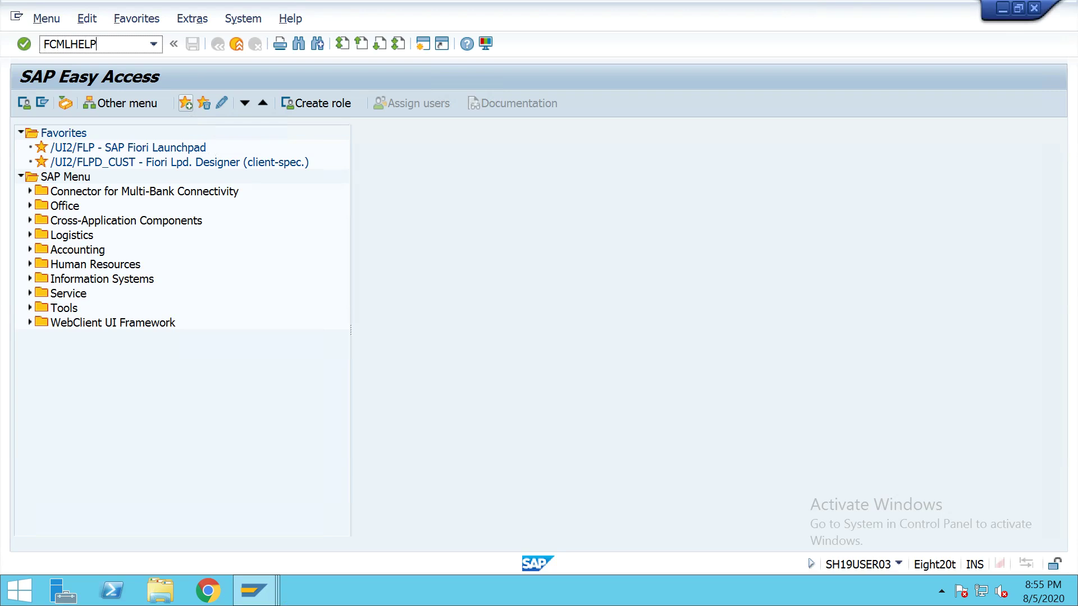
key(Return)
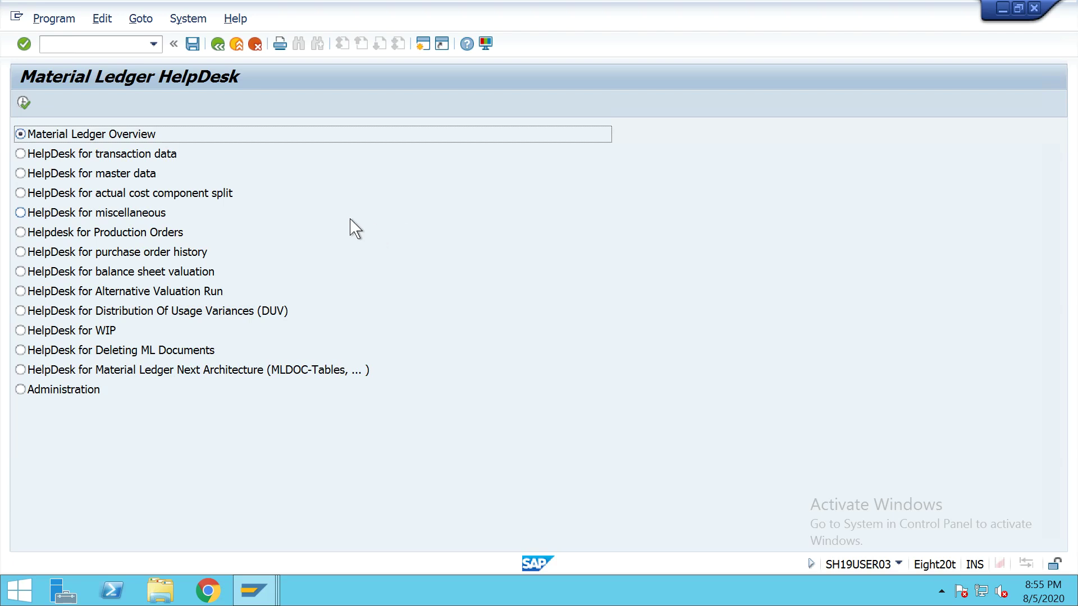
Step through each HelpDesk option, from transaction data to WIP, ending on Material Ledger Next Architecture.
click(174, 157)
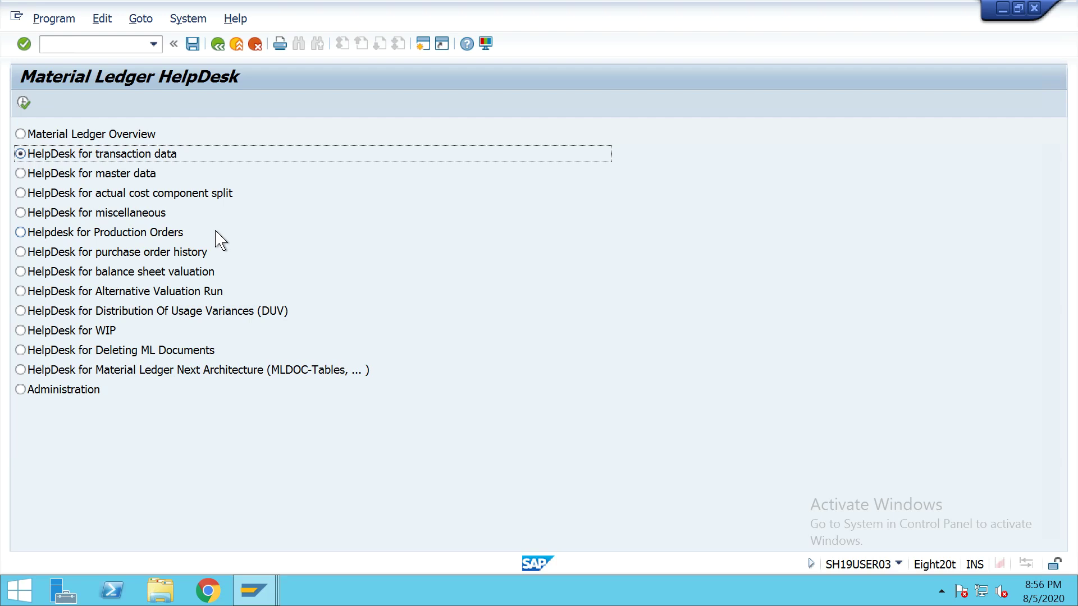
click(143, 174)
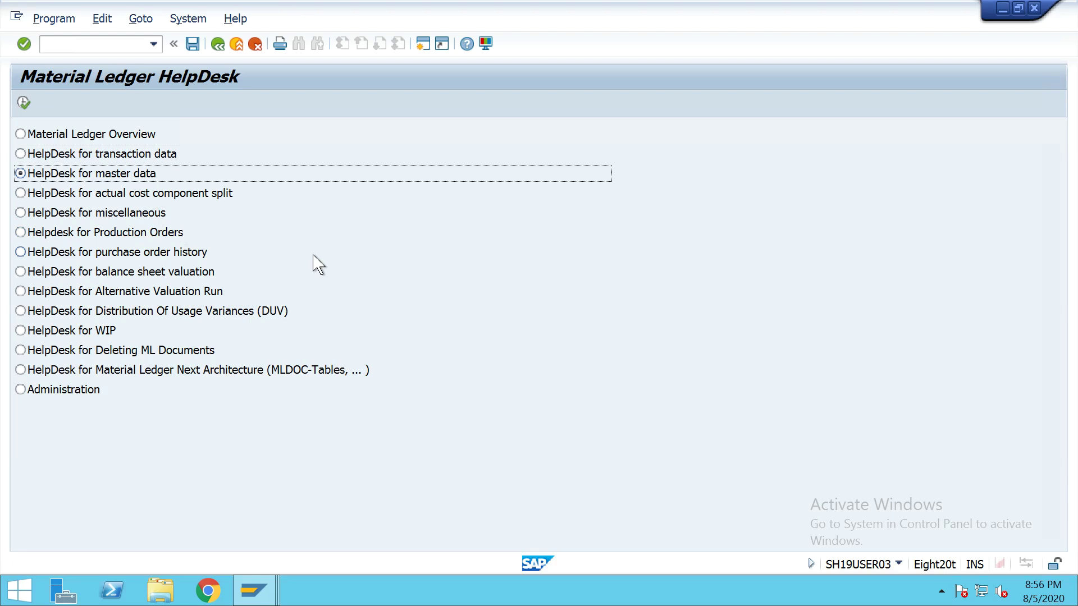
click(189, 194)
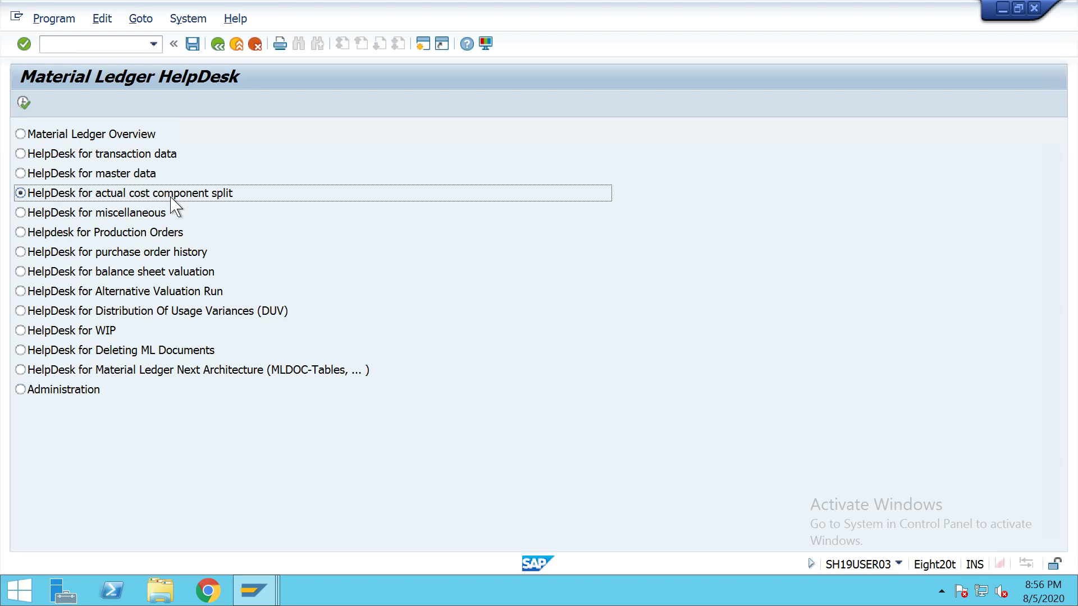
click(163, 233)
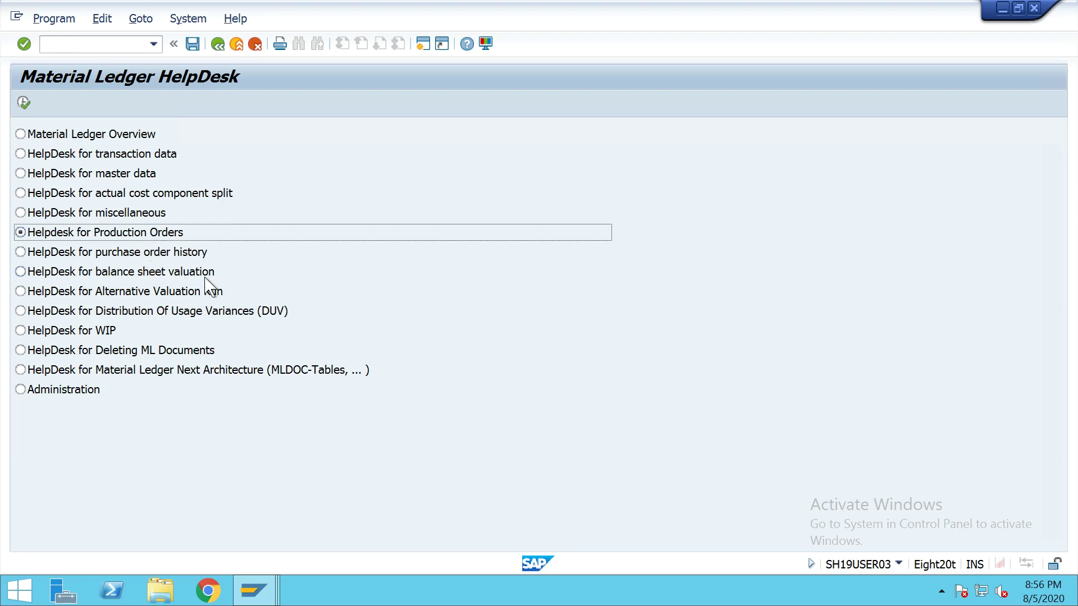
click(180, 252)
click(174, 292)
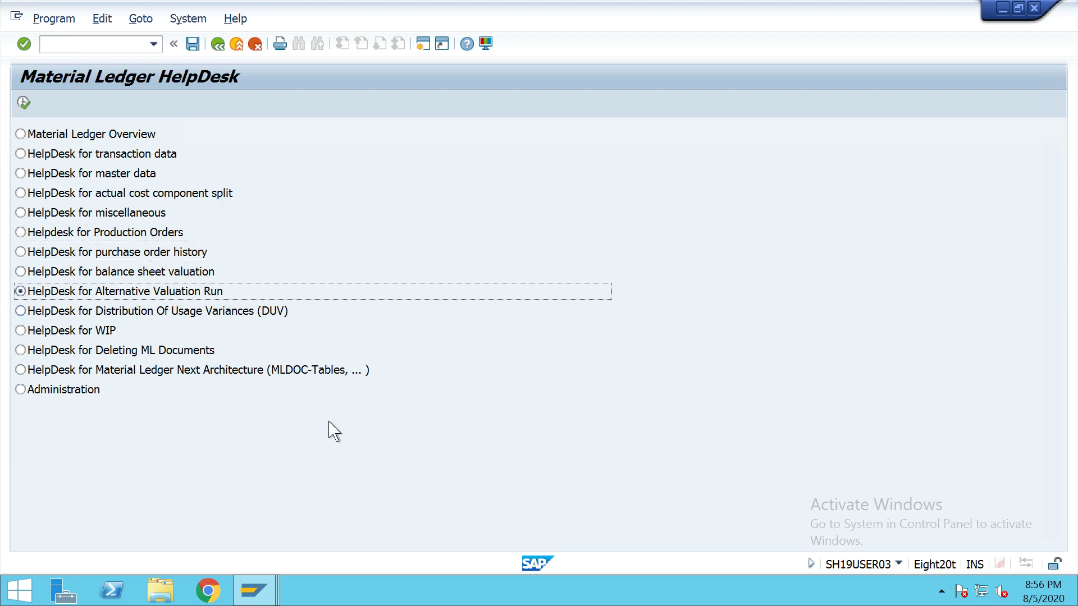
click(205, 313)
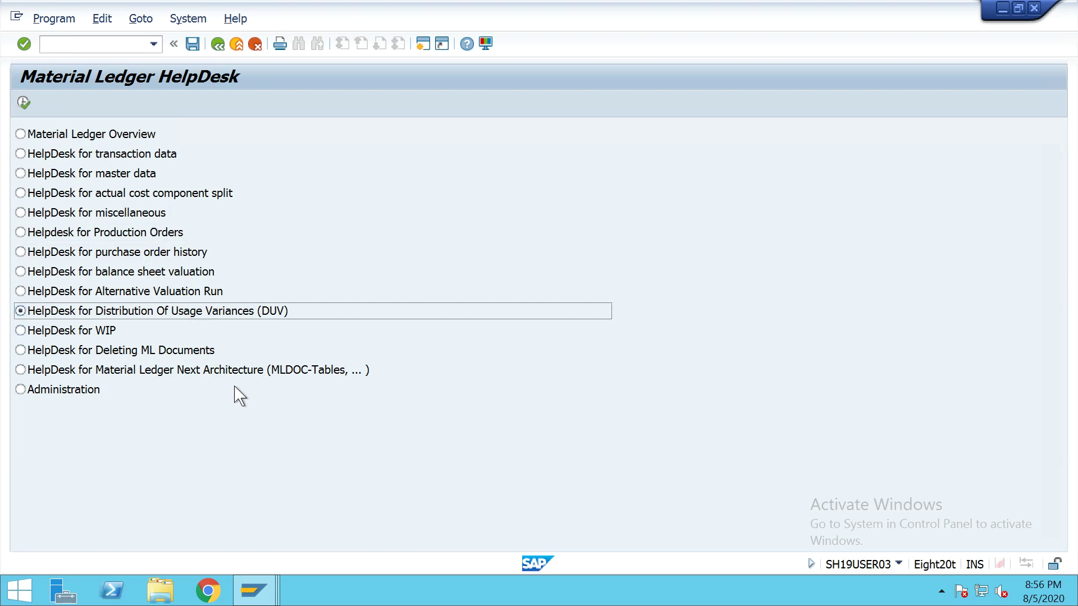
click(104, 332)
click(174, 373)
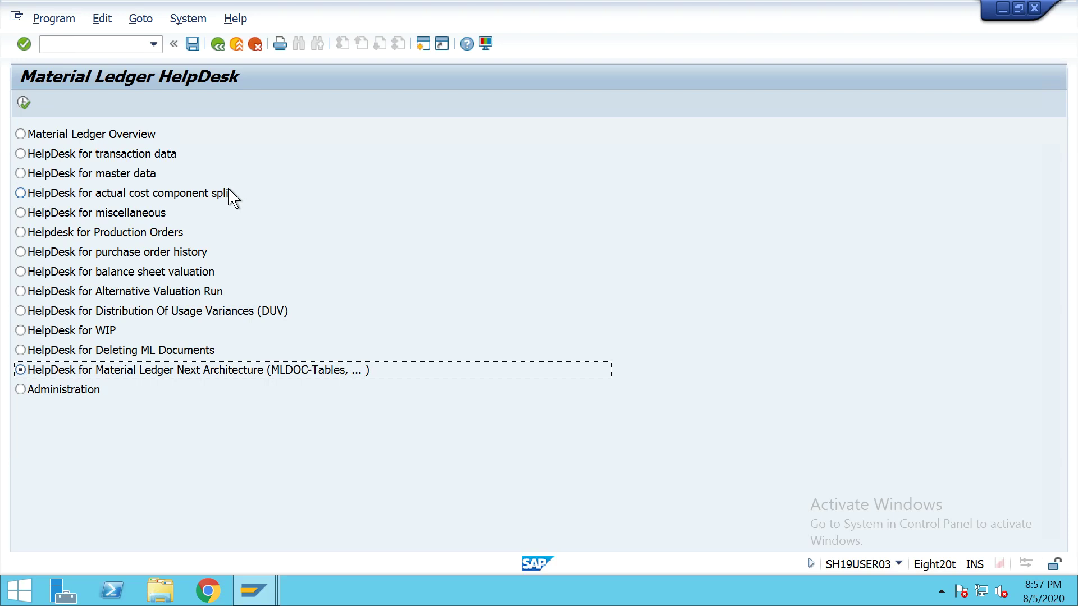
Display the MM60 Materials List for plant K100 with no material filter, then return to Easy Access.
click(250, 592)
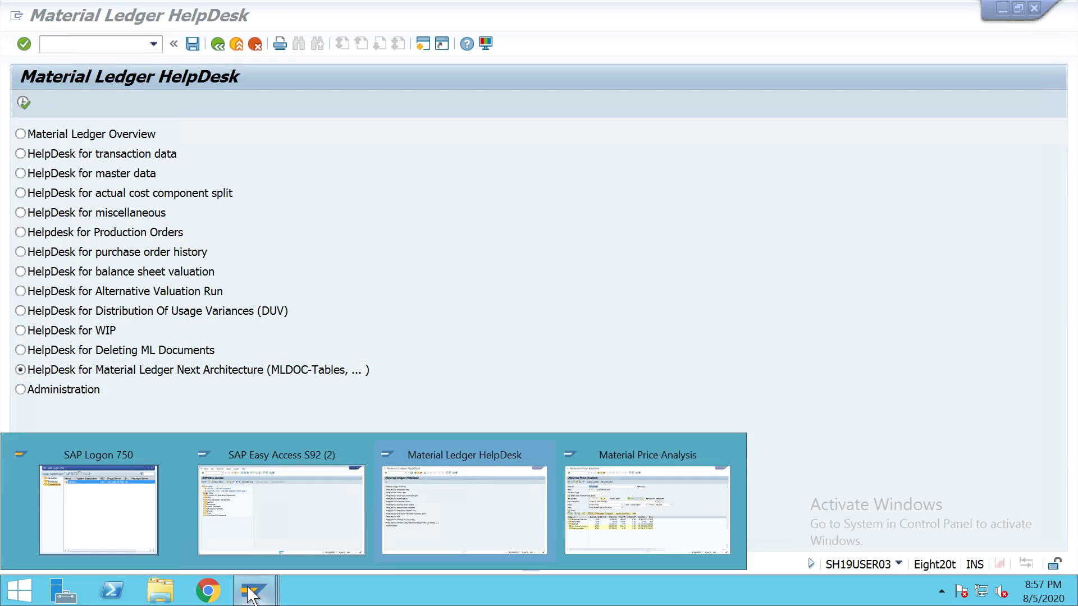
click(329, 529)
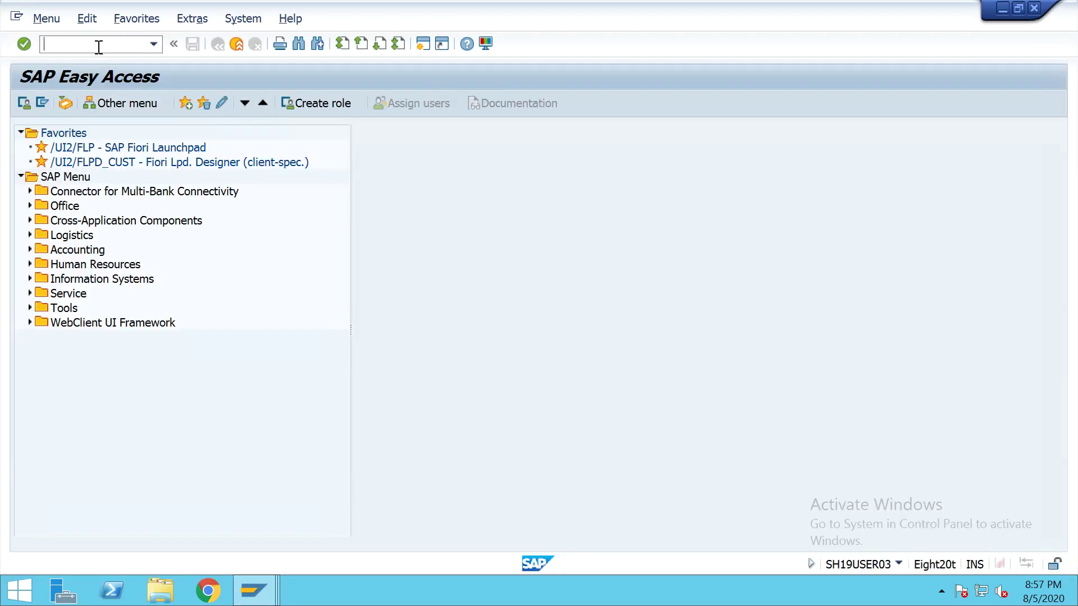
text(MM60)
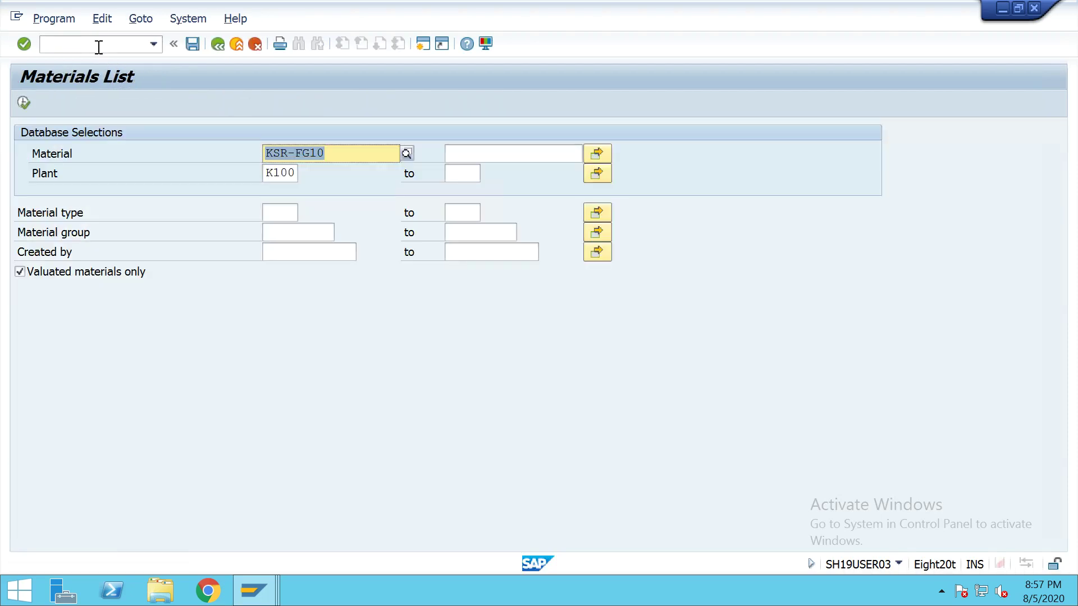
key(Delete)
click(24, 103)
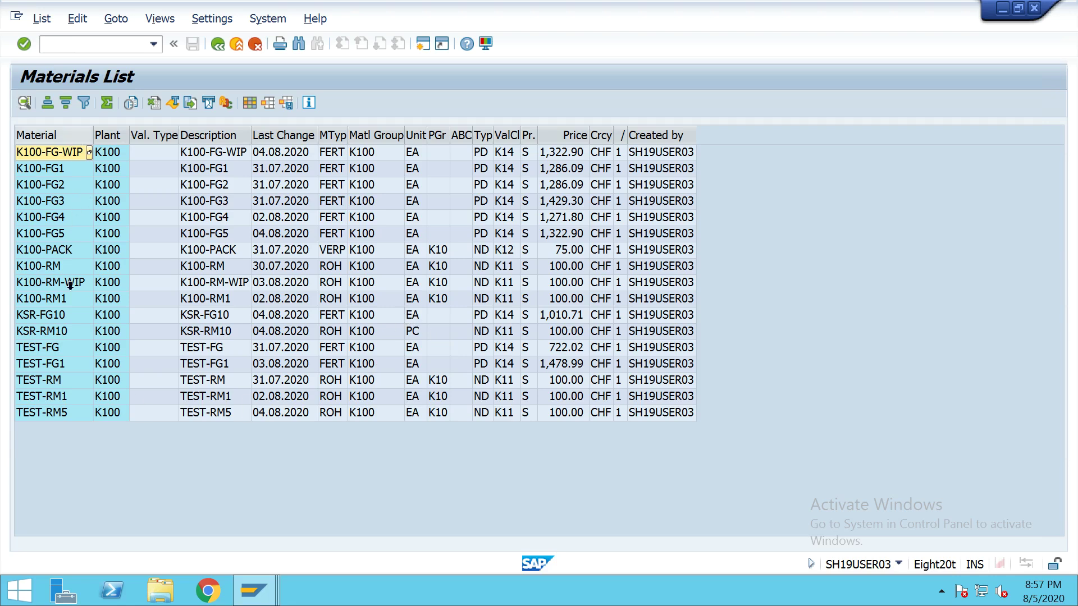
click(57, 316)
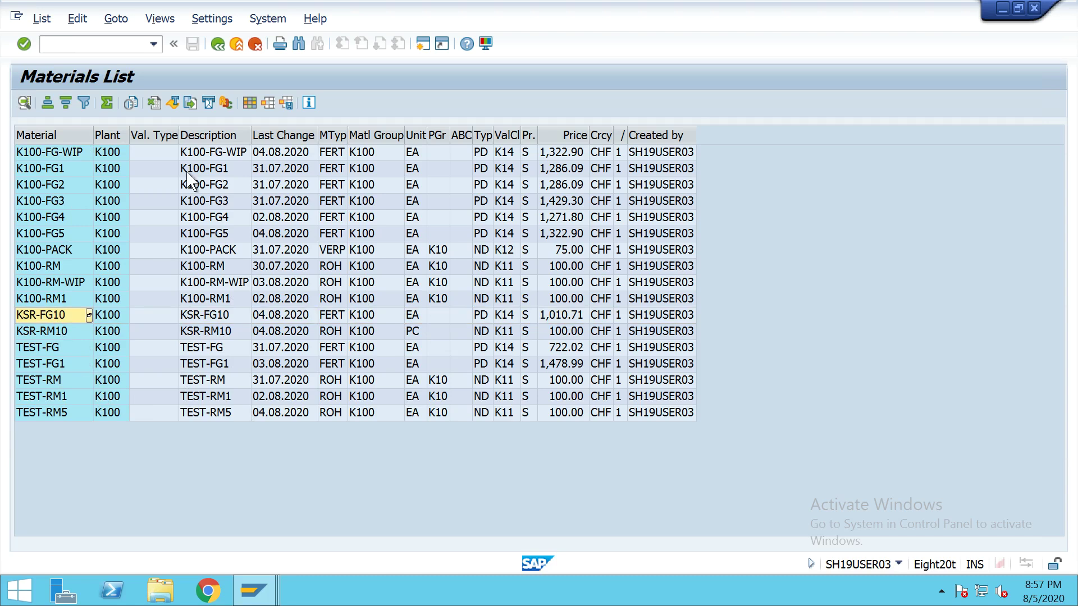
click(218, 44)
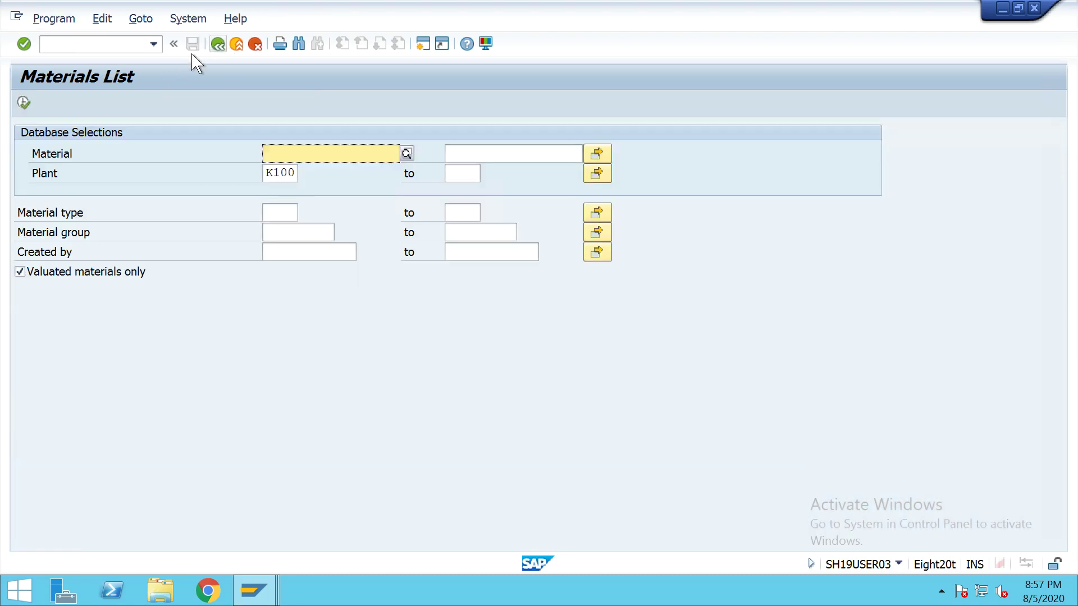
click(120, 42)
key(F3)
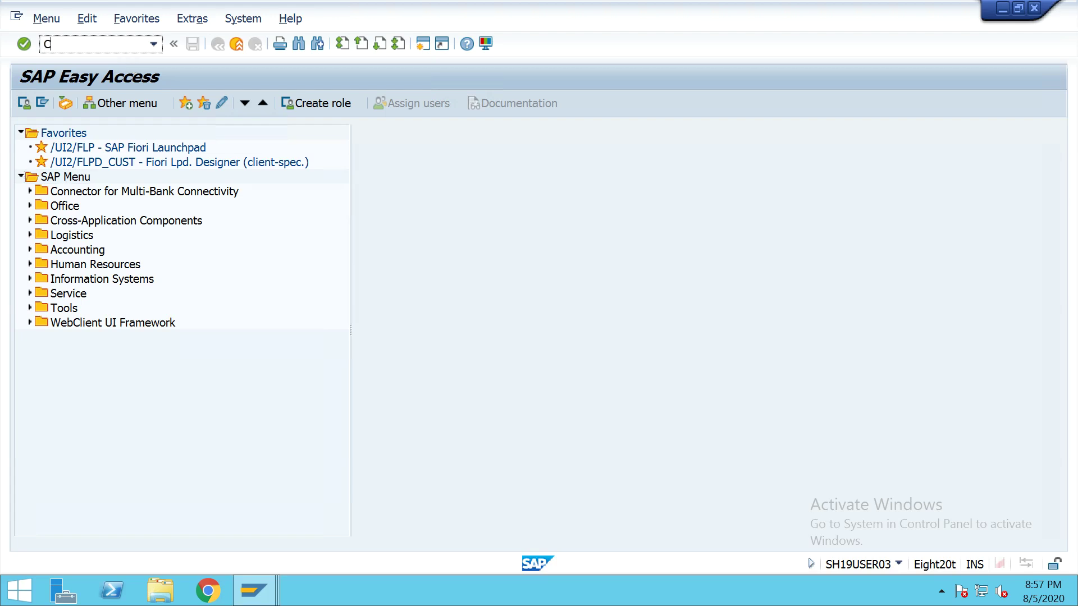
Start a PP01 production order for KSR-FG10 in plant K100: quantity 10, scheduled from current date.
key(Return)
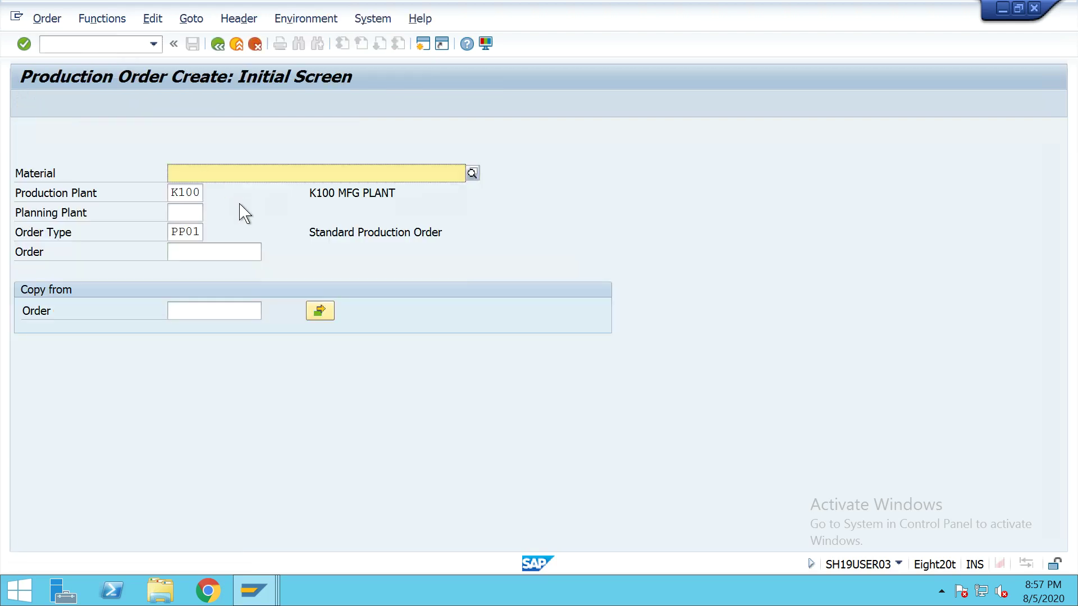
key(Tab)
key(Tab)
key(Tab)
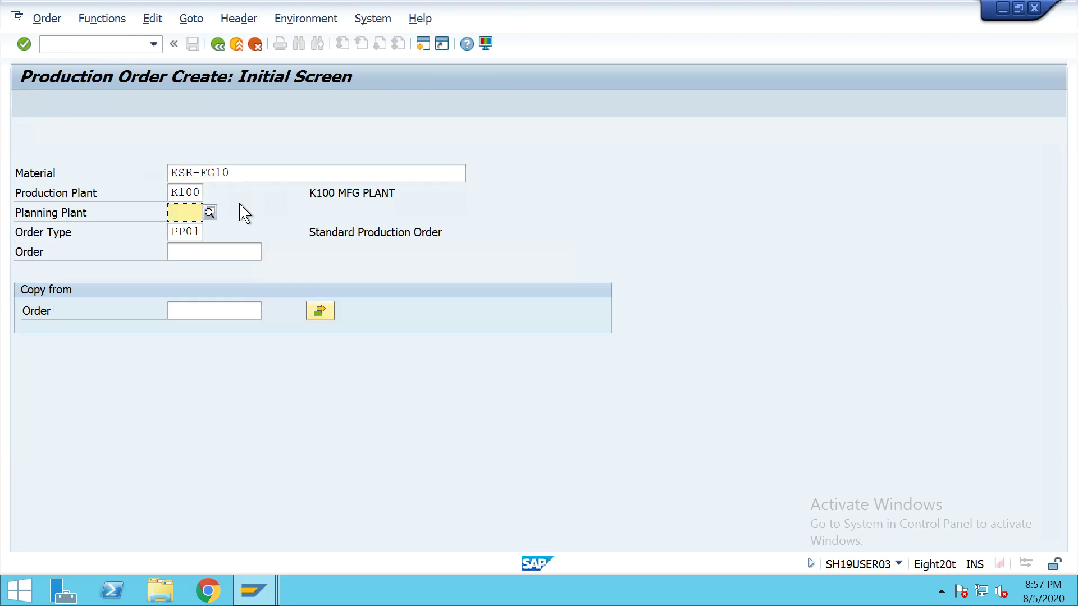
key(Return)
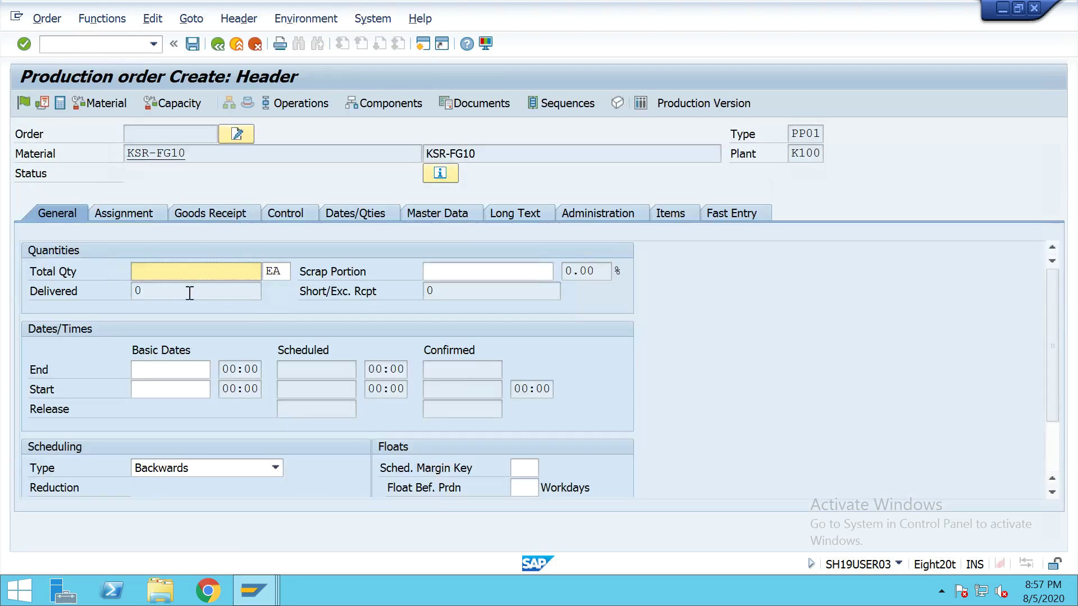
click(166, 288)
click(234, 469)
click(202, 512)
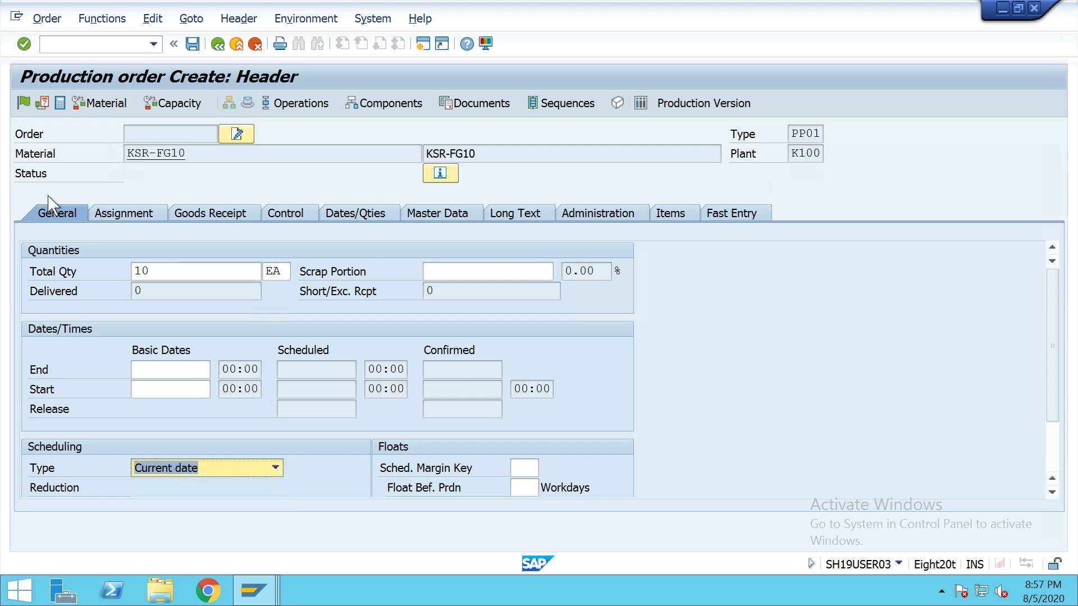
Schedule, release and save the order, noting the new order number 1000038.
click(60, 104)
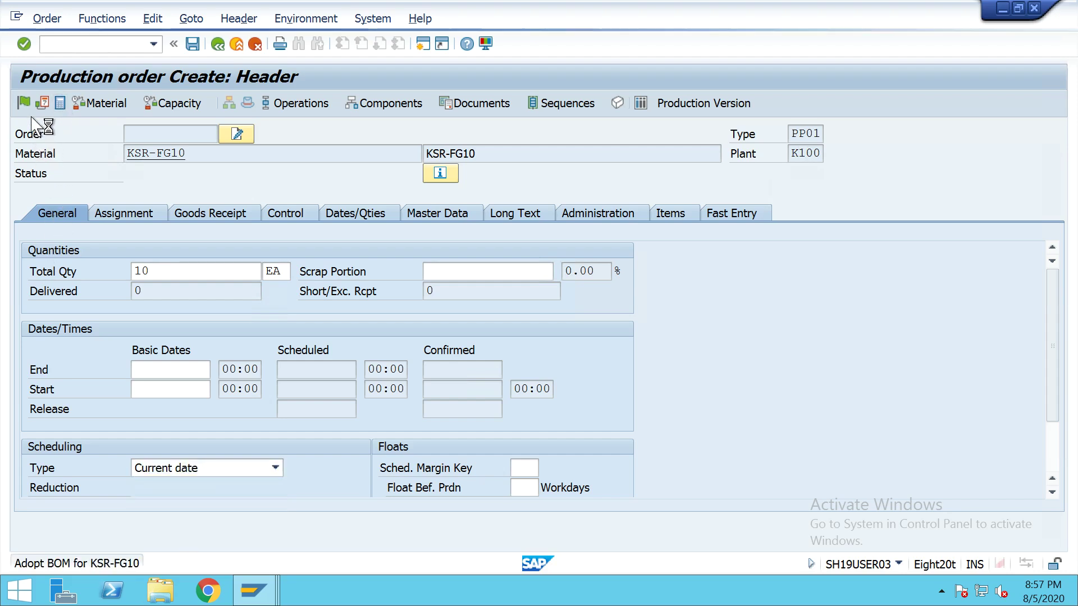
click(24, 102)
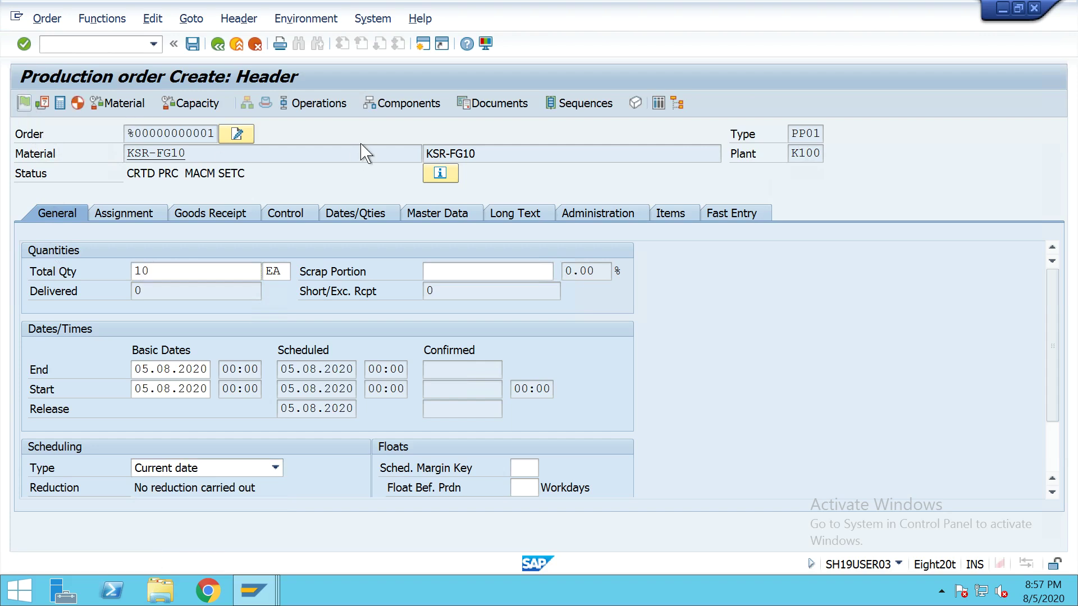
click(192, 44)
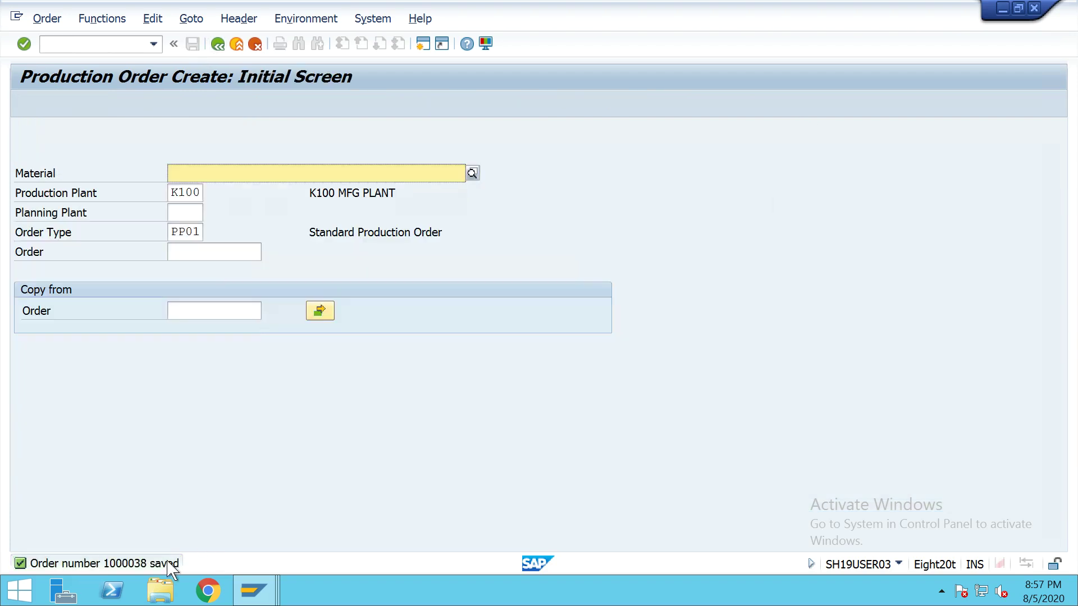
double_click(168, 563)
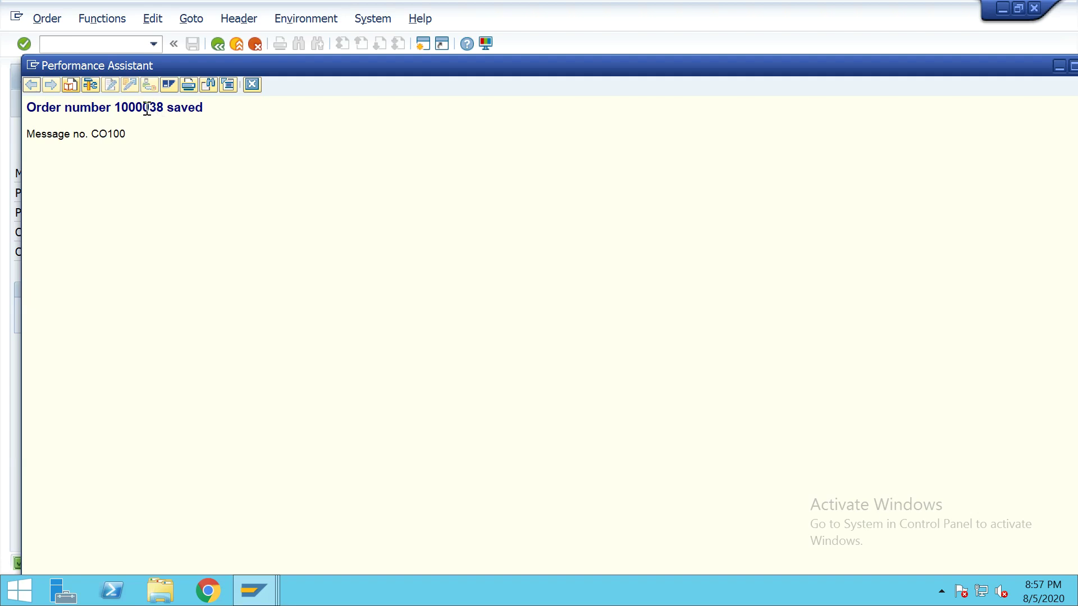
double_click(147, 109)
key(ctrl+c)
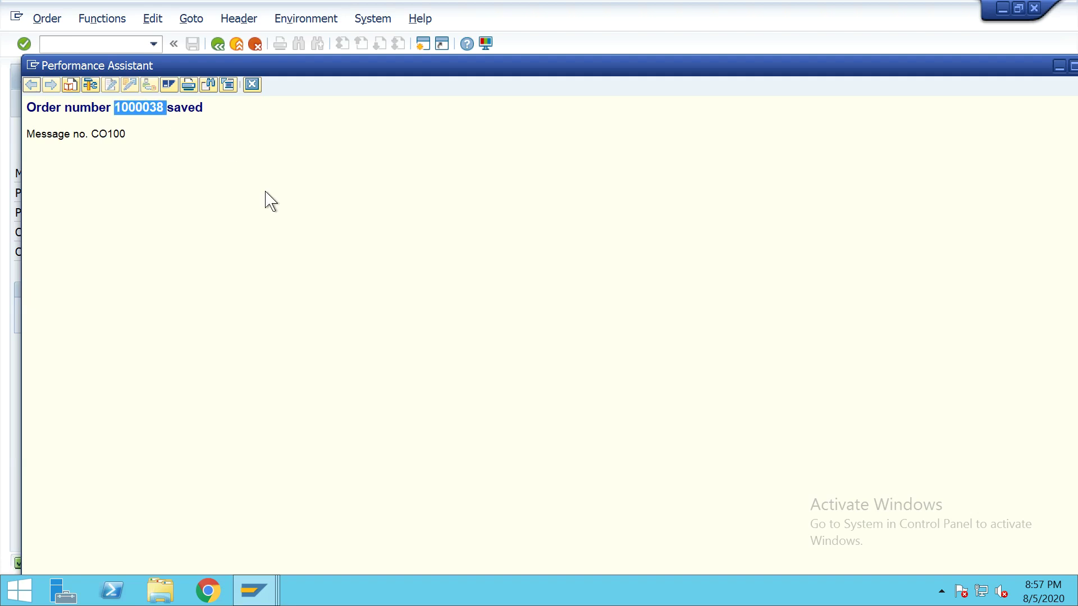
click(253, 86)
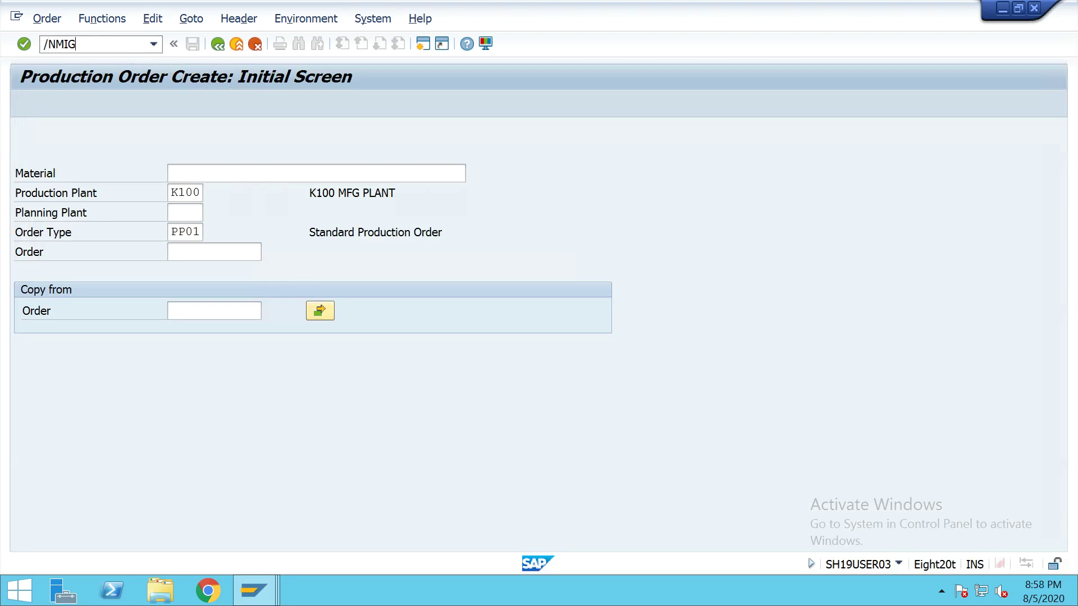
Load the MIGO goods receipt for order 1000038, marking the item OK with storage location K100.
key(Return)
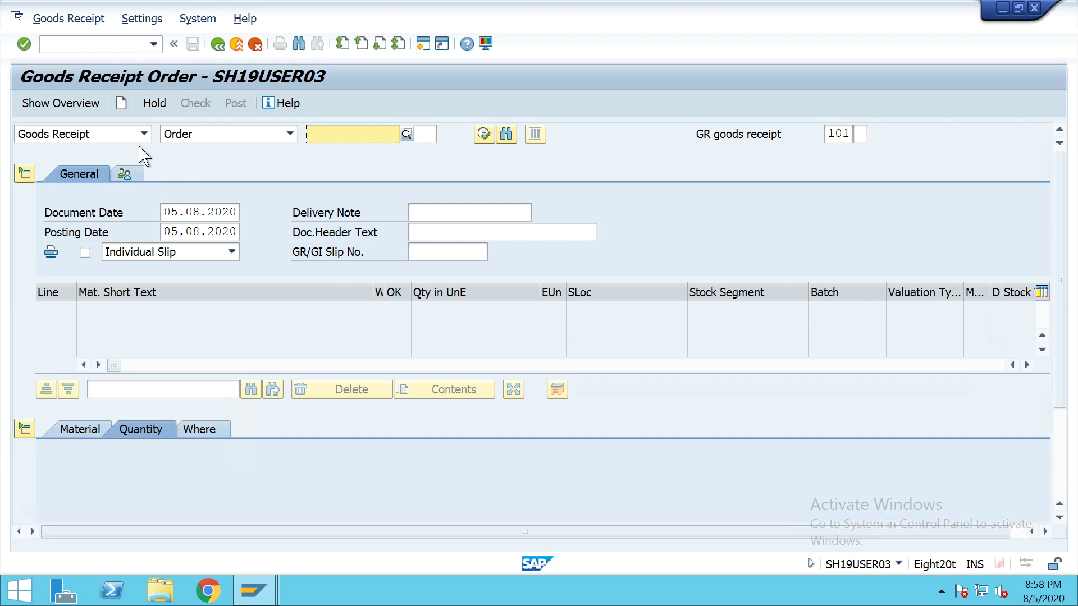
click(335, 133)
key(ctrl+v)
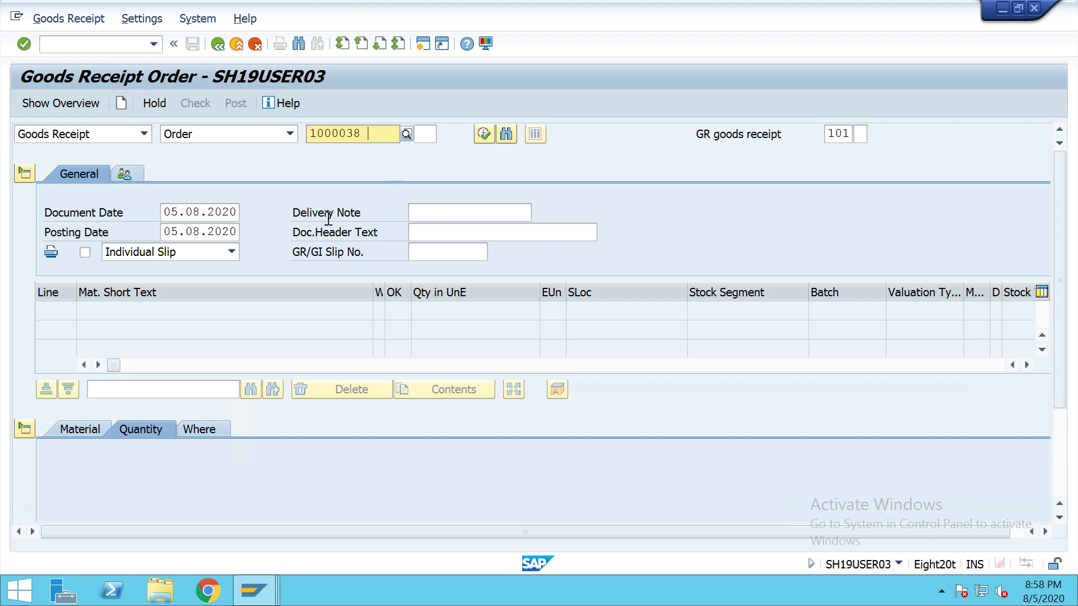
key(Return)
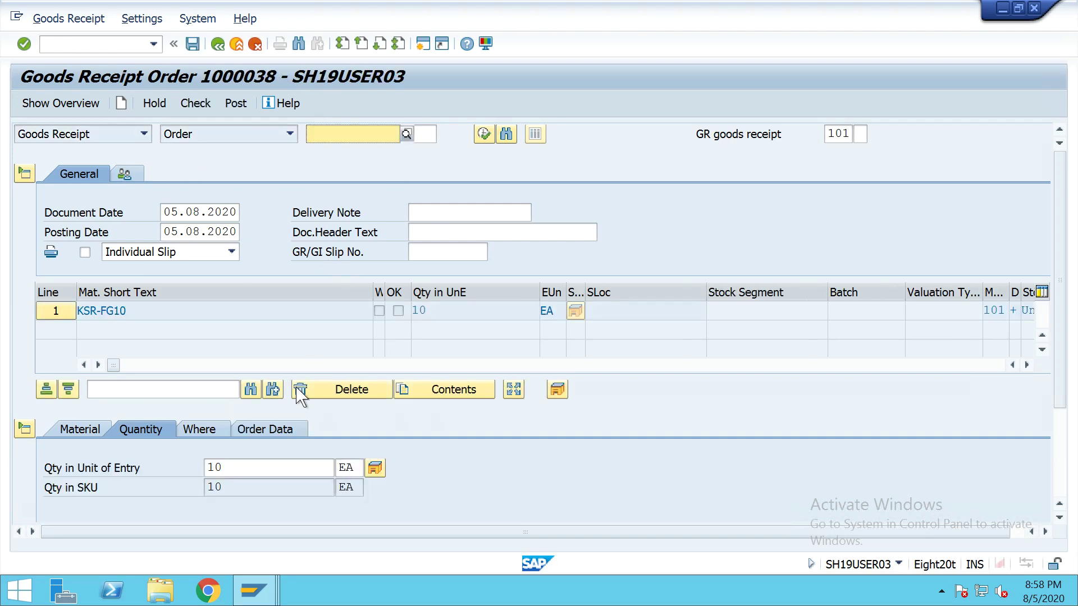
scroll(299, 412, down, 3)
click(116, 506)
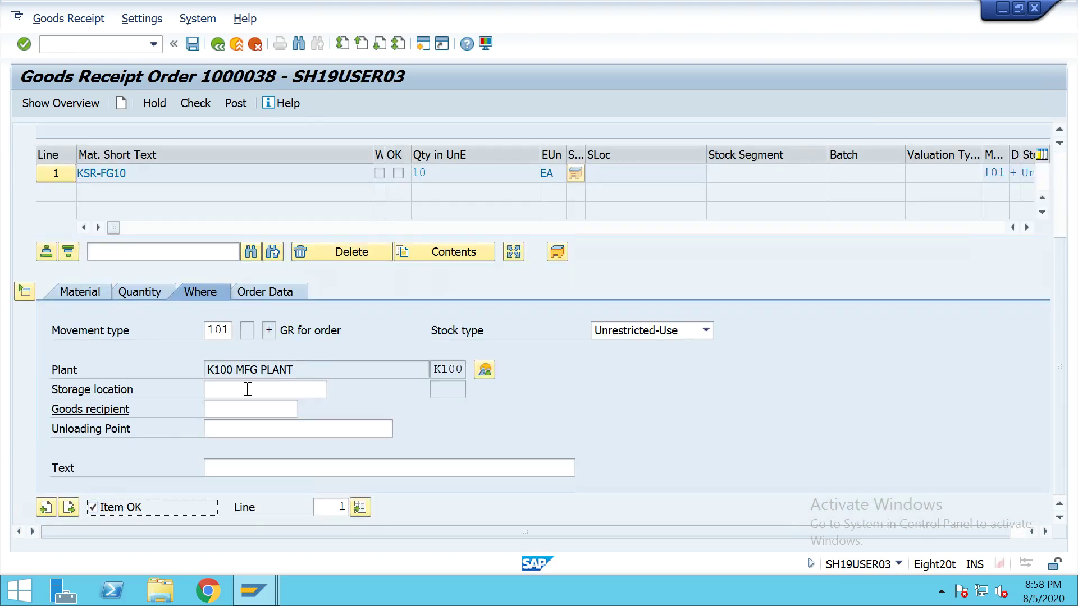
click(247, 389)
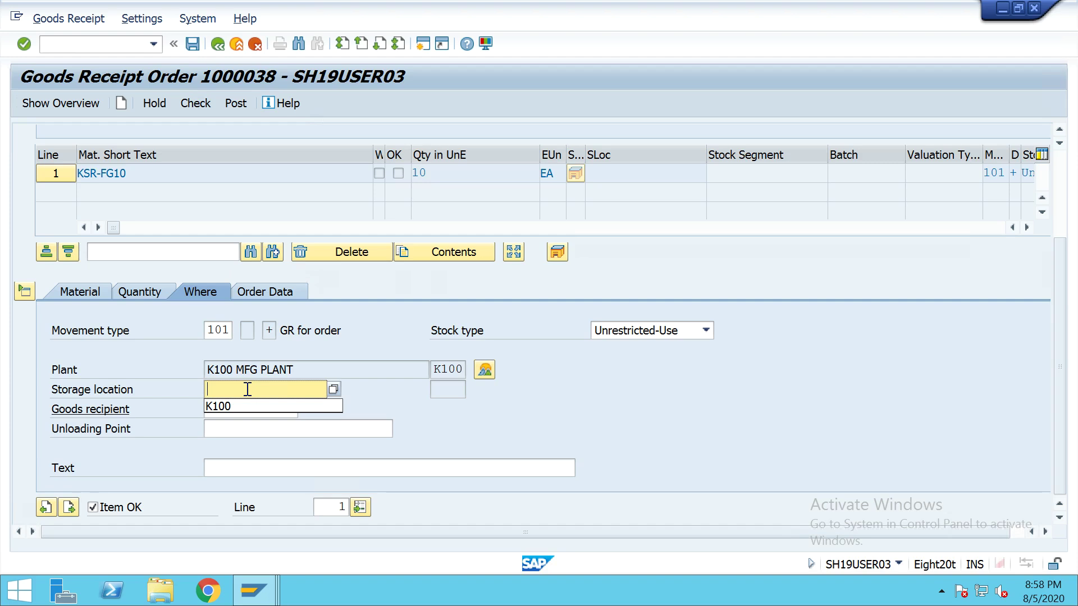
click(247, 406)
key(Return)
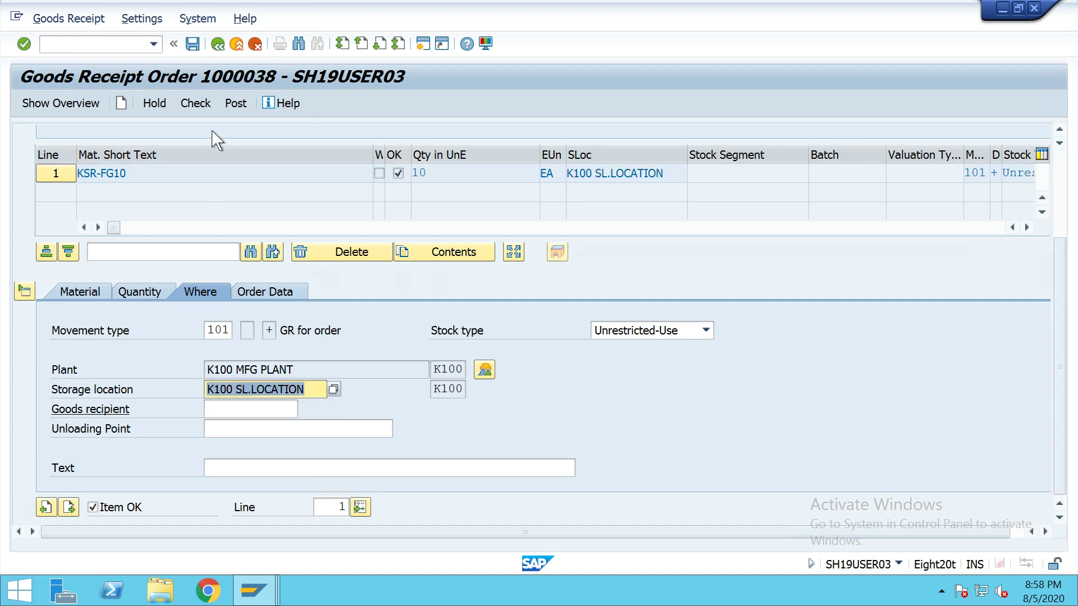
click(195, 105)
click(224, 103)
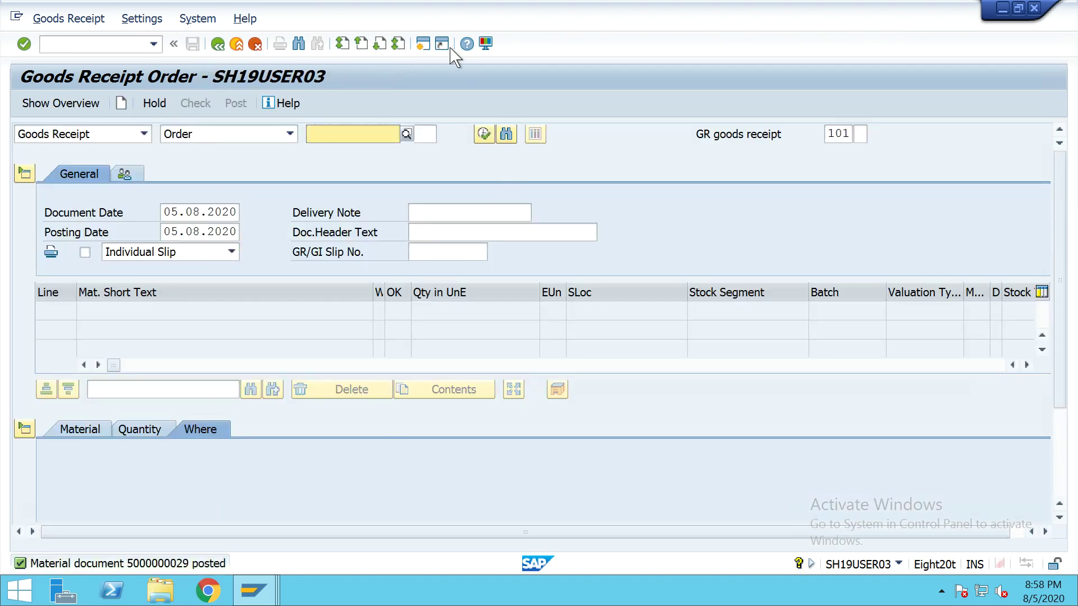
click(129, 43)
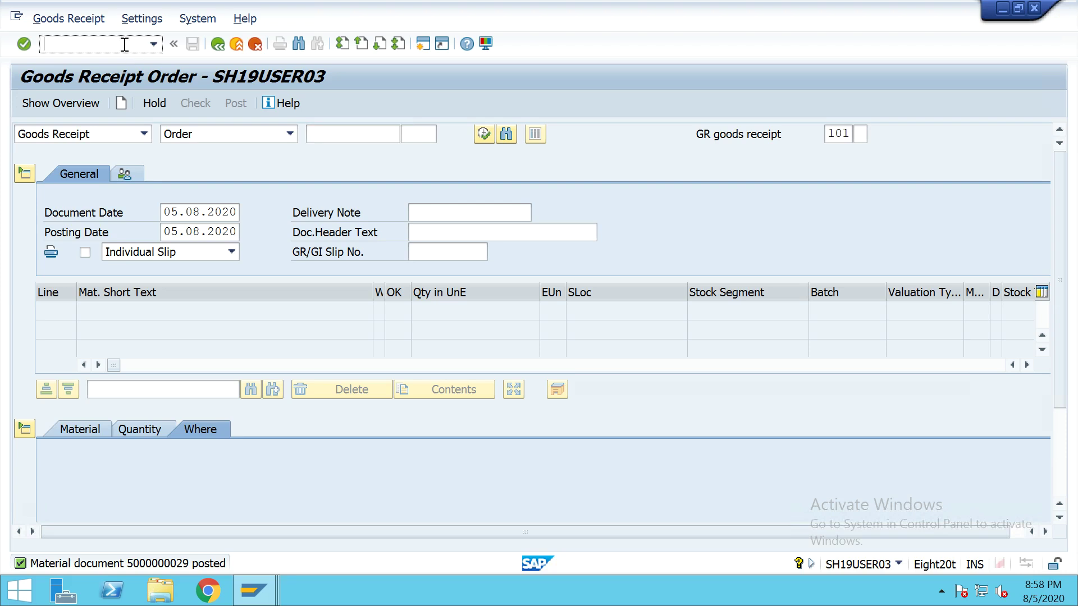
click(144, 135)
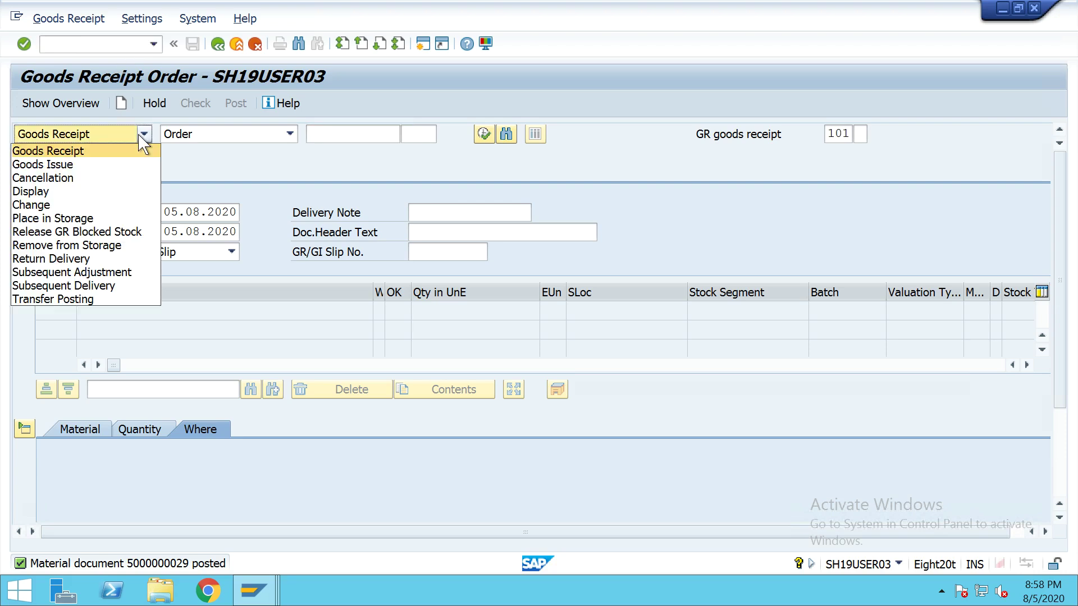
Switch MIGO to Goods Issue and load the components of order 1000038.
click(108, 165)
click(340, 132)
key(ctrl+v)
key(Return)
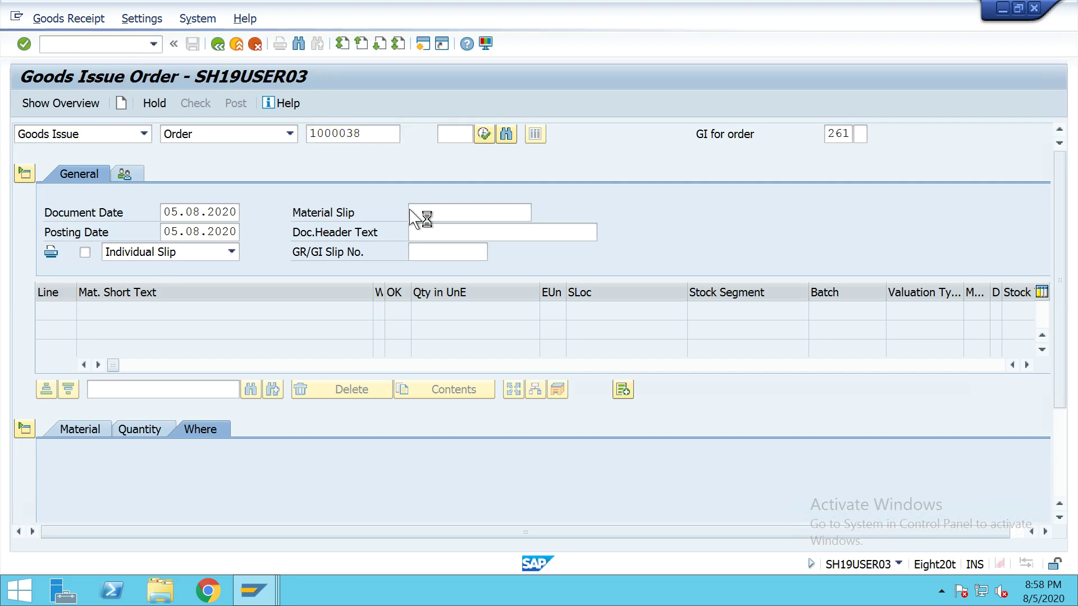
click(830, 133)
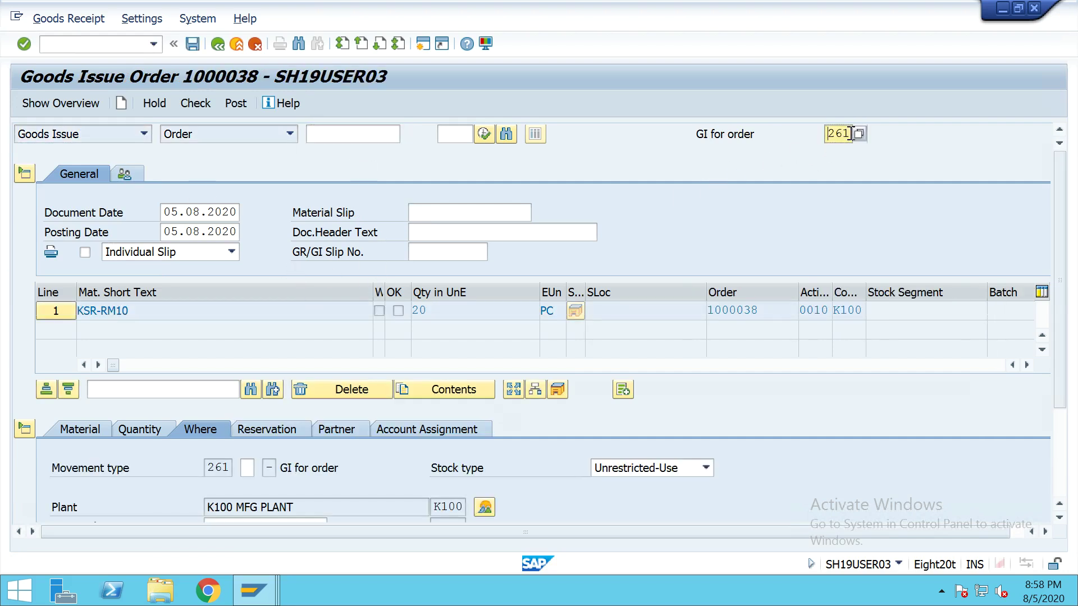
scroll(362, 351, down, 3)
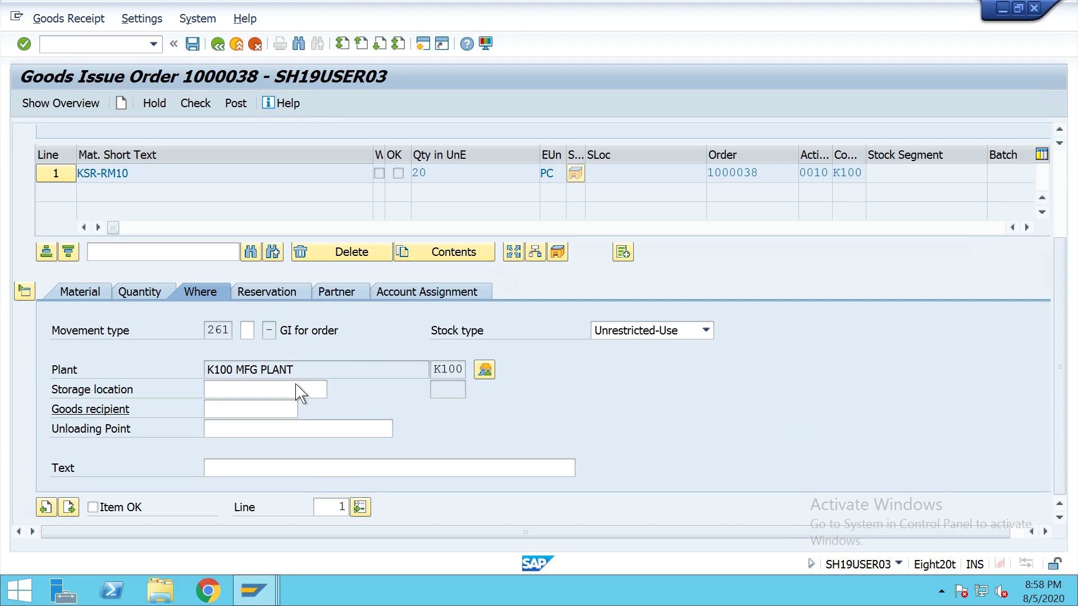
click(269, 388)
click(251, 411)
click(138, 508)
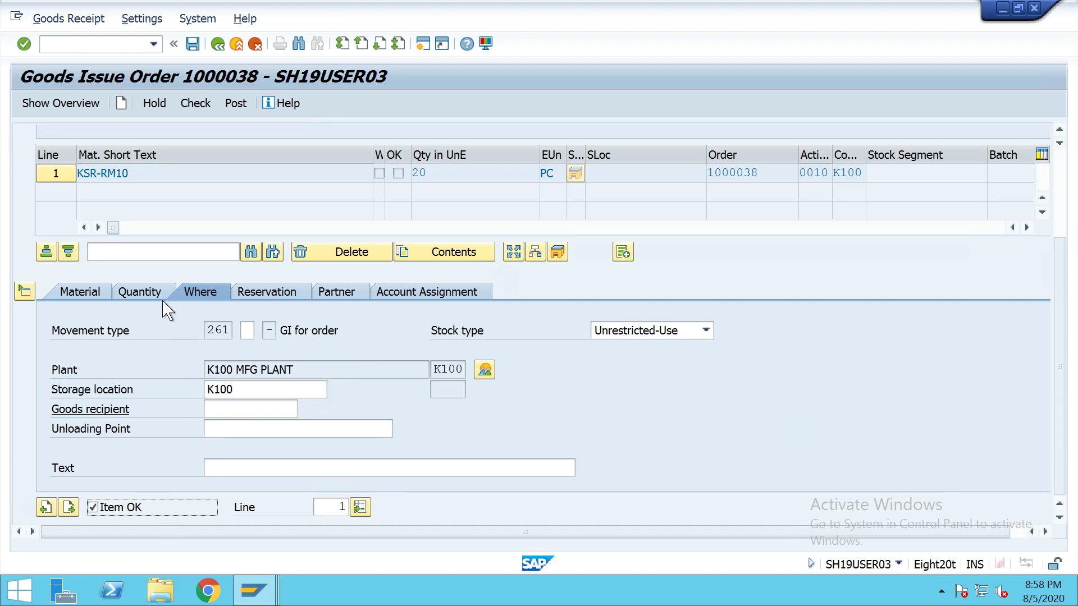
click(215, 292)
click(237, 107)
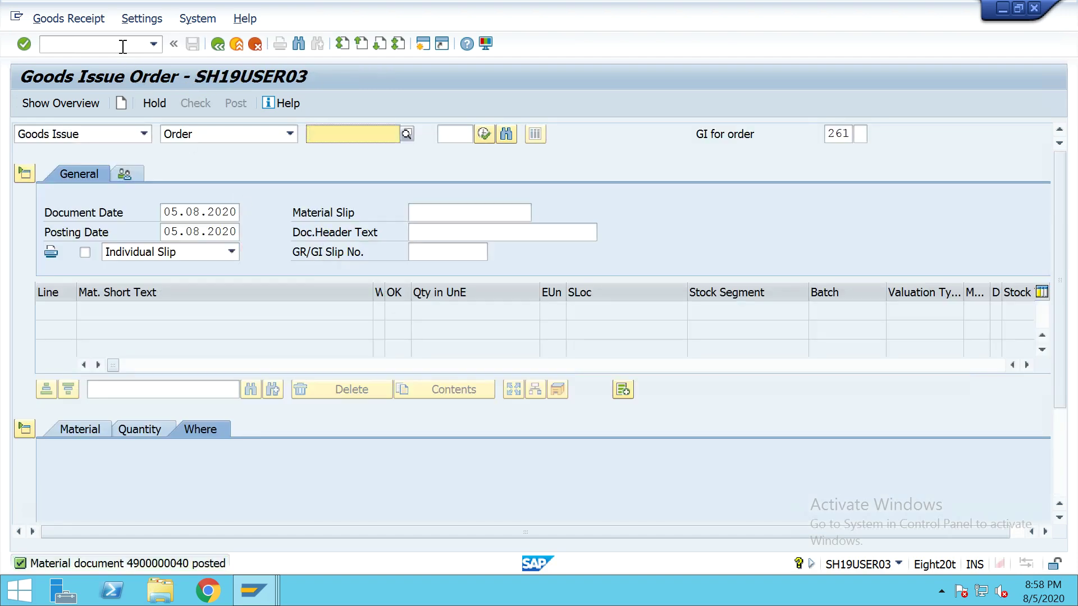
click(123, 46)
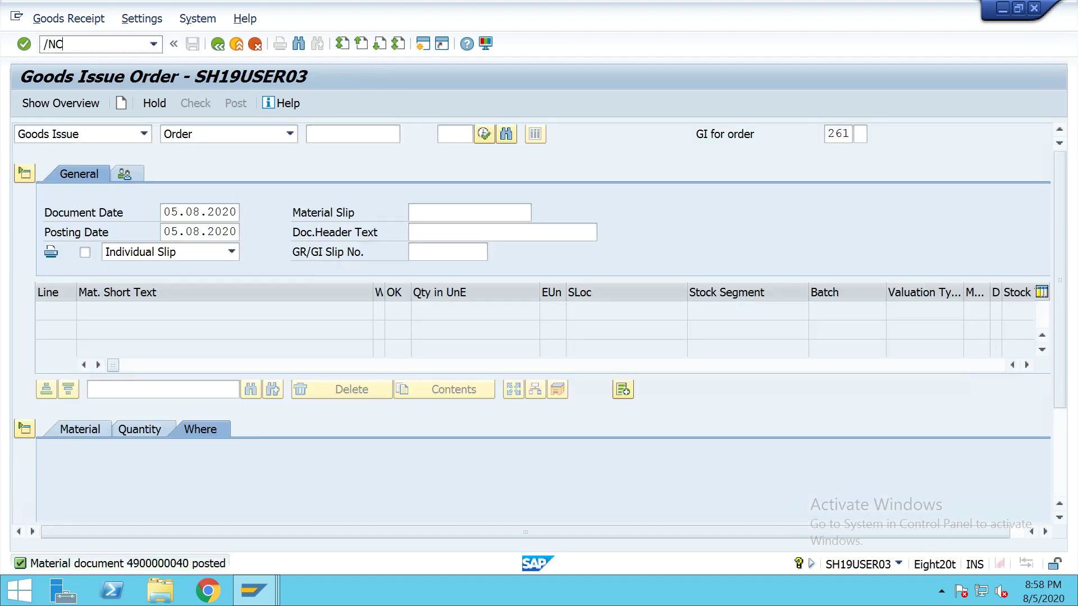
Begin a CO11N time ticket and open a second session showing the CO03 production order display.
key(Return)
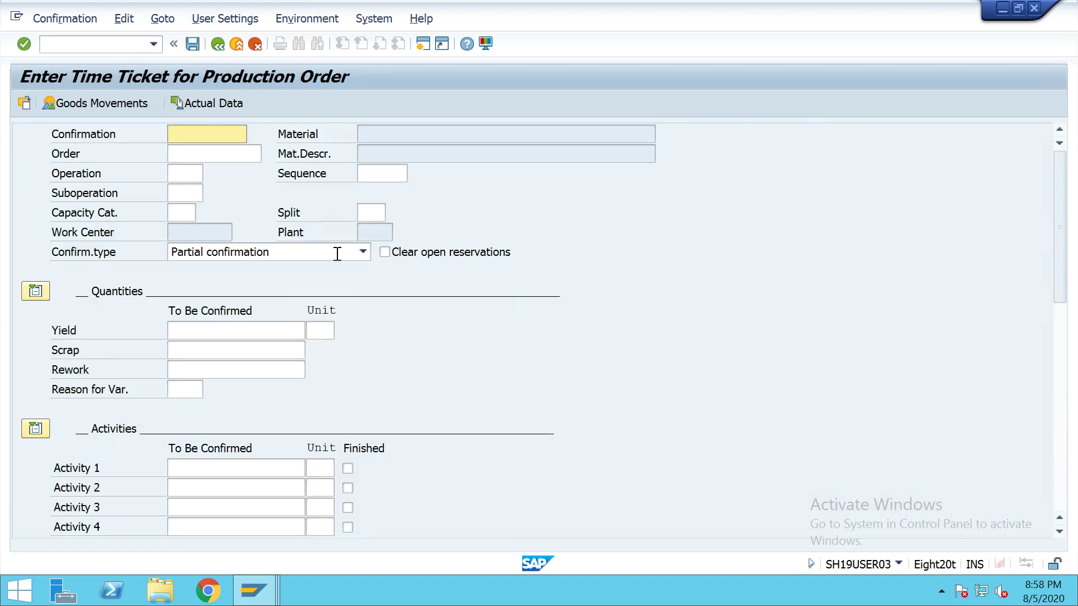
click(224, 151)
text(261)
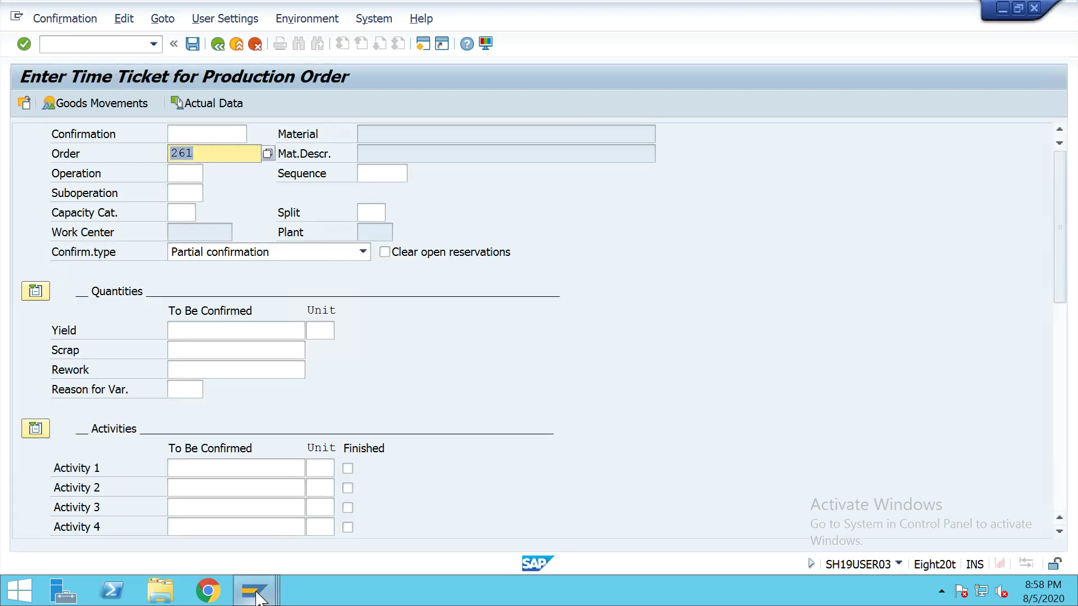
mouse_move(252, 589)
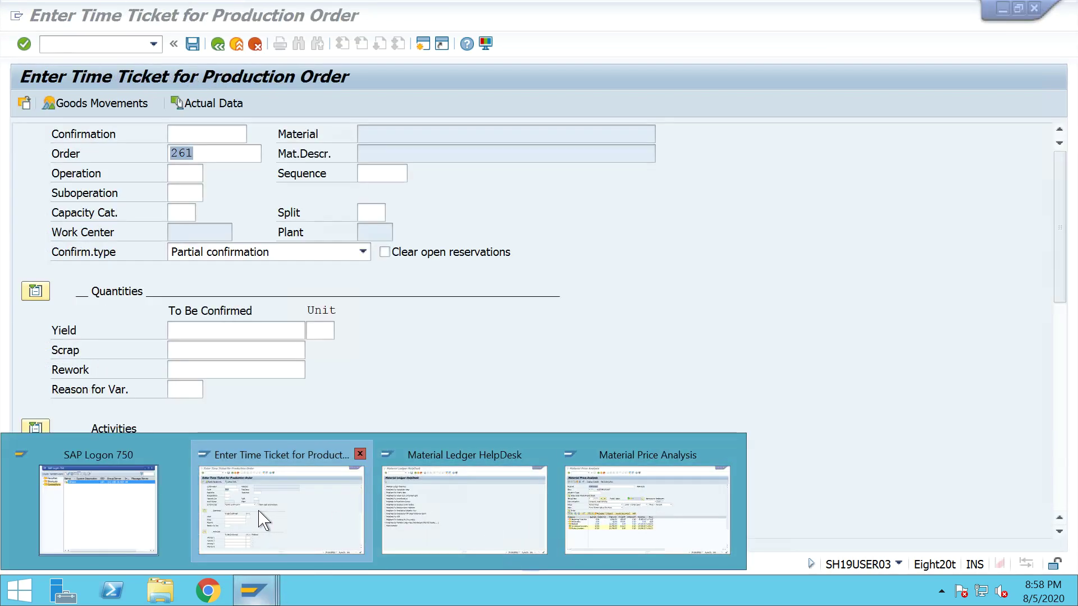
click(260, 512)
click(424, 45)
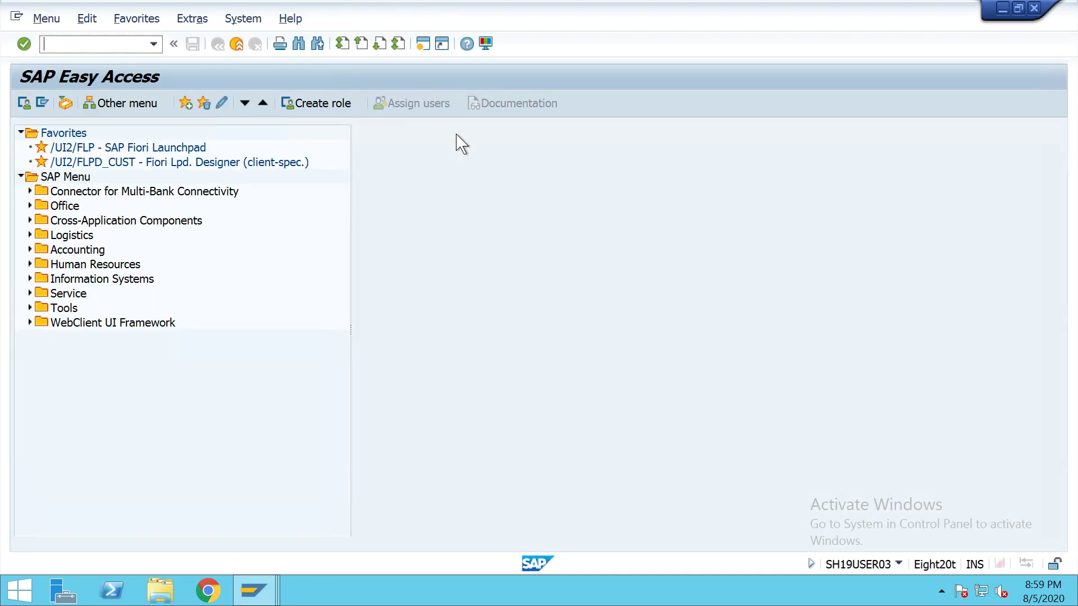
text(CO03)
key(Return)
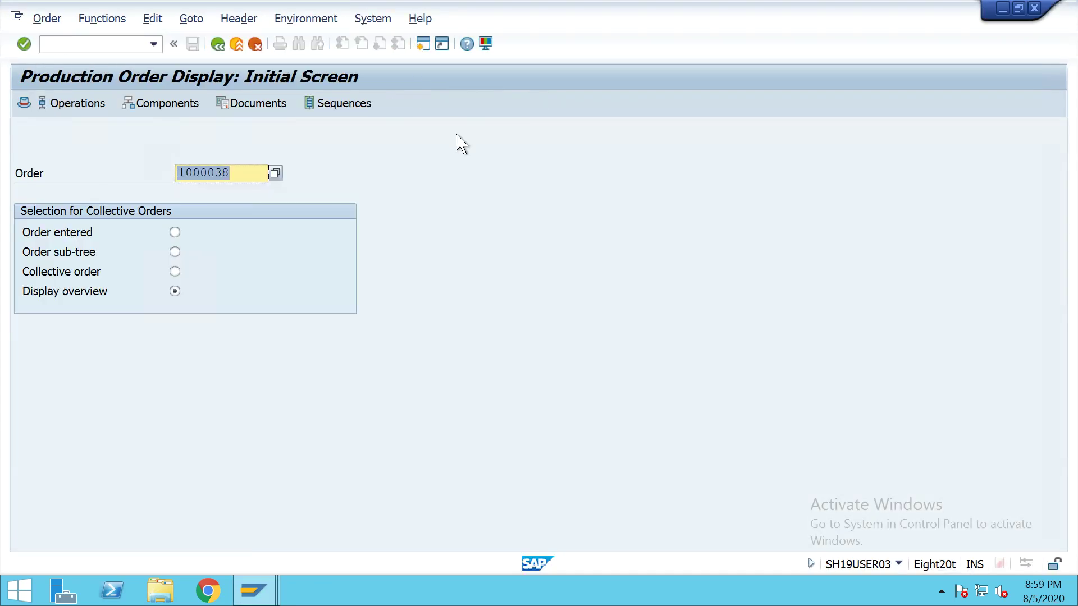
click(254, 589)
click(298, 528)
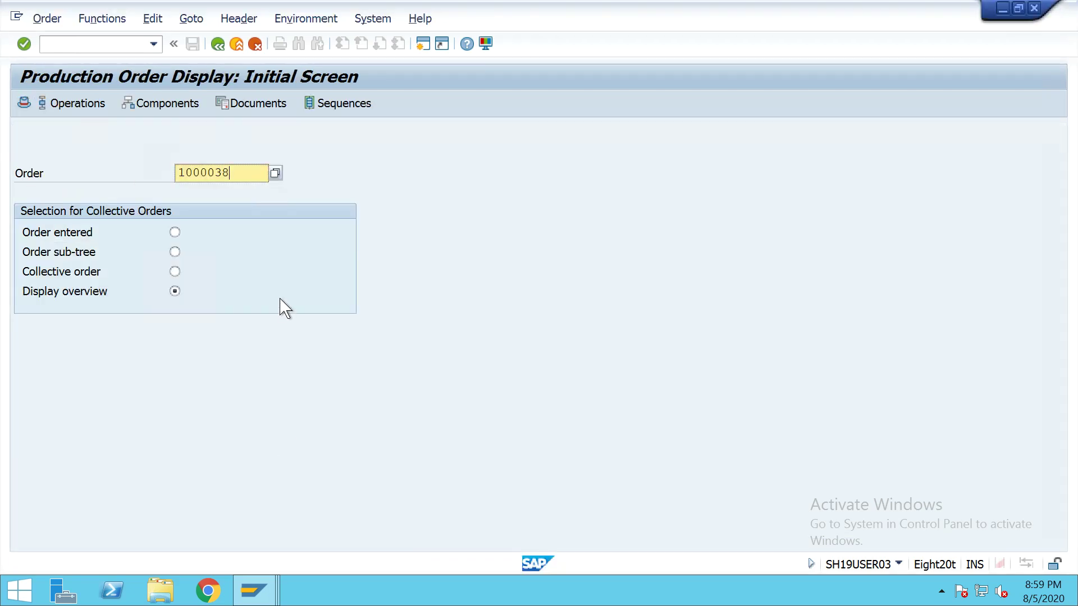
Enter order 1000038, fill in actual yield and activity data, and save the operation 0010 confirmation.
key(F3)
text(1000038)
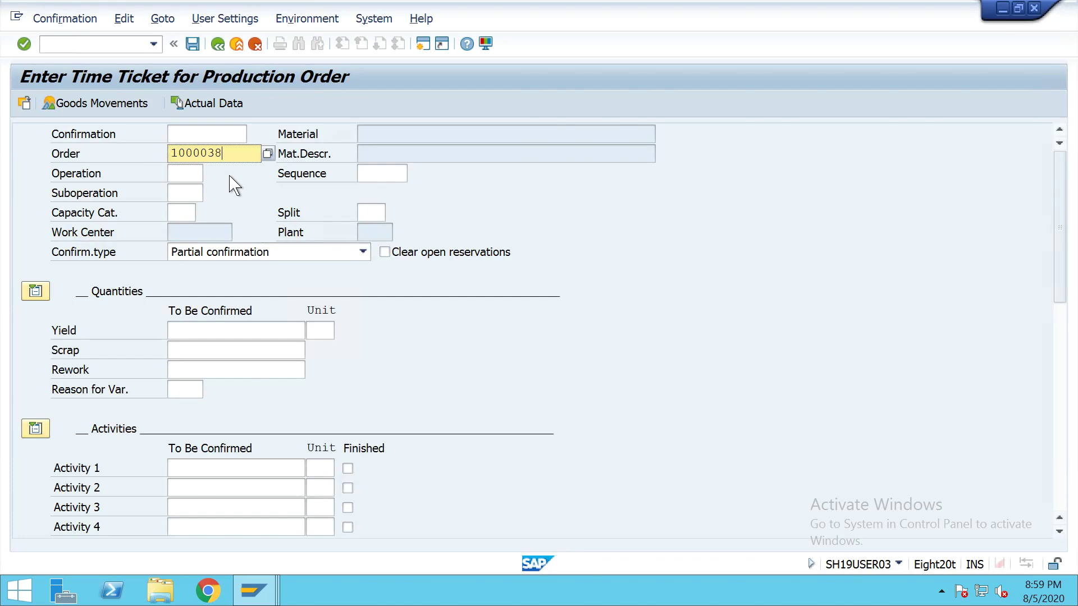
key(Return)
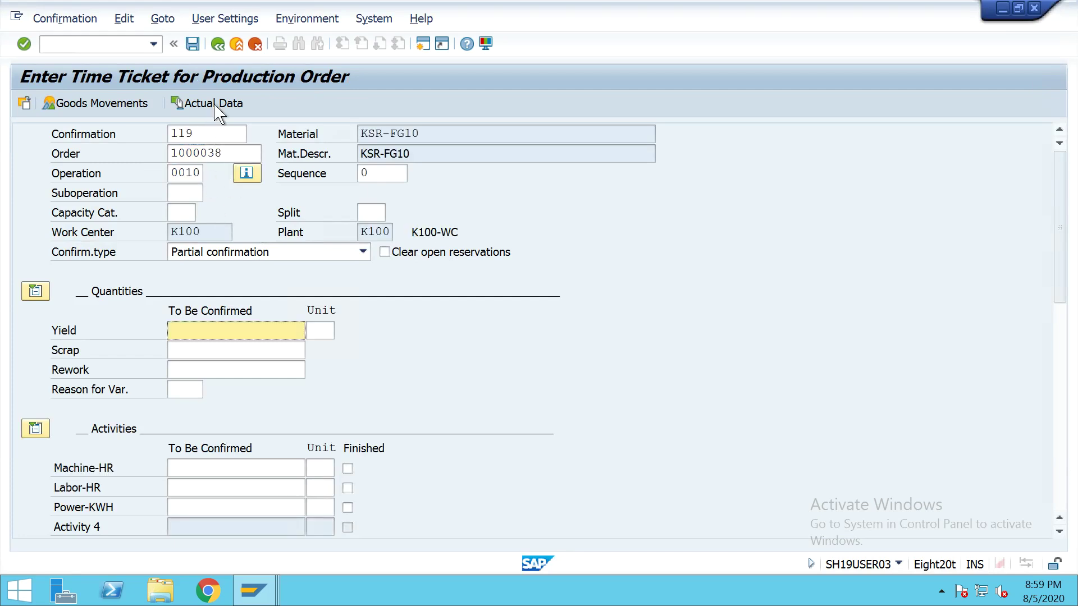
click(215, 105)
scroll(260, 149, down, 8)
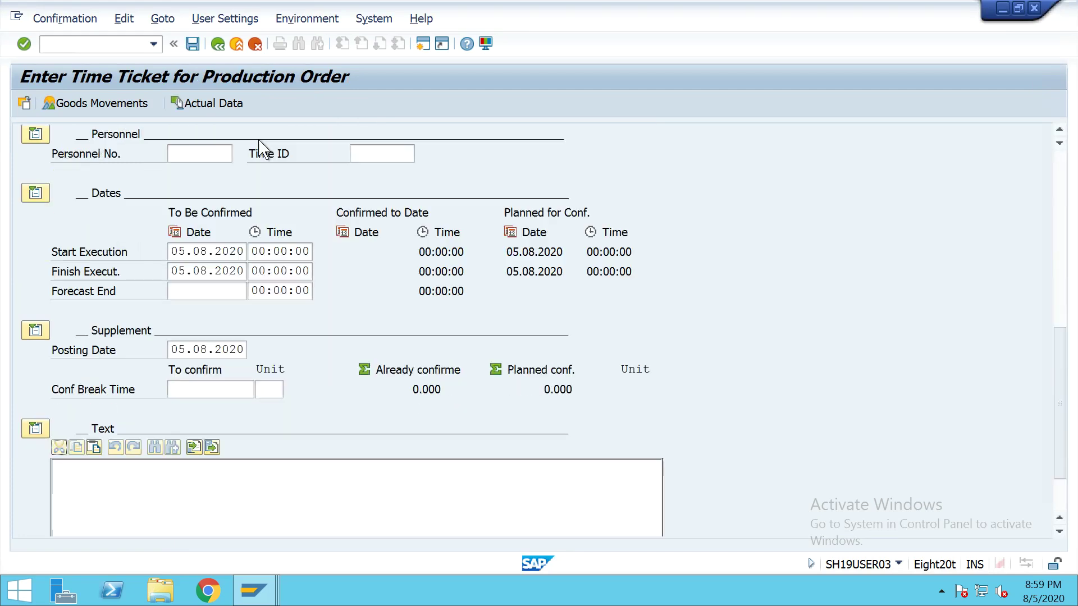
click(192, 45)
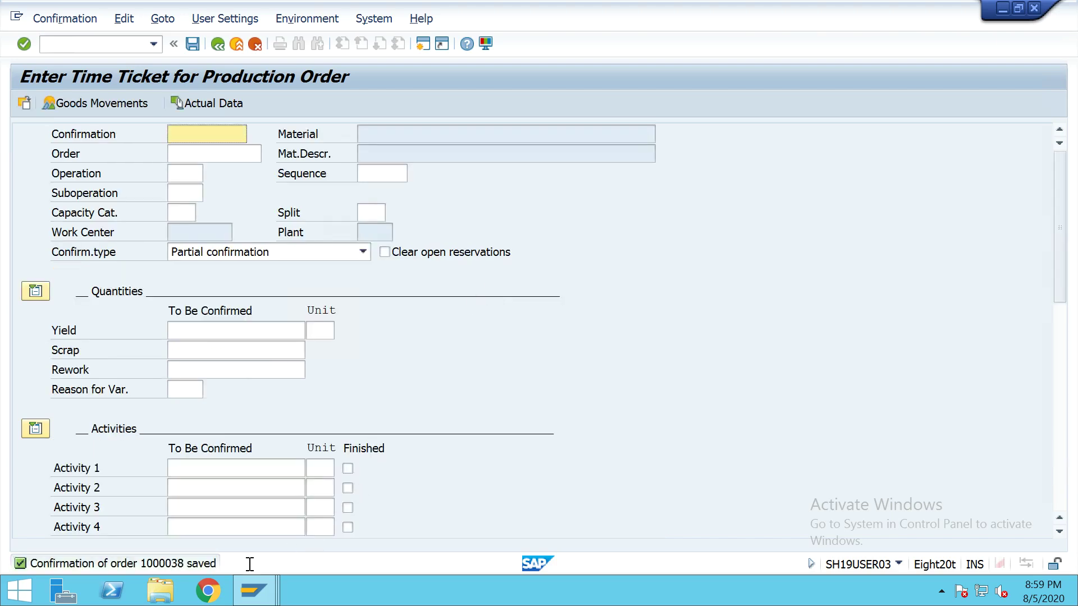
click(247, 593)
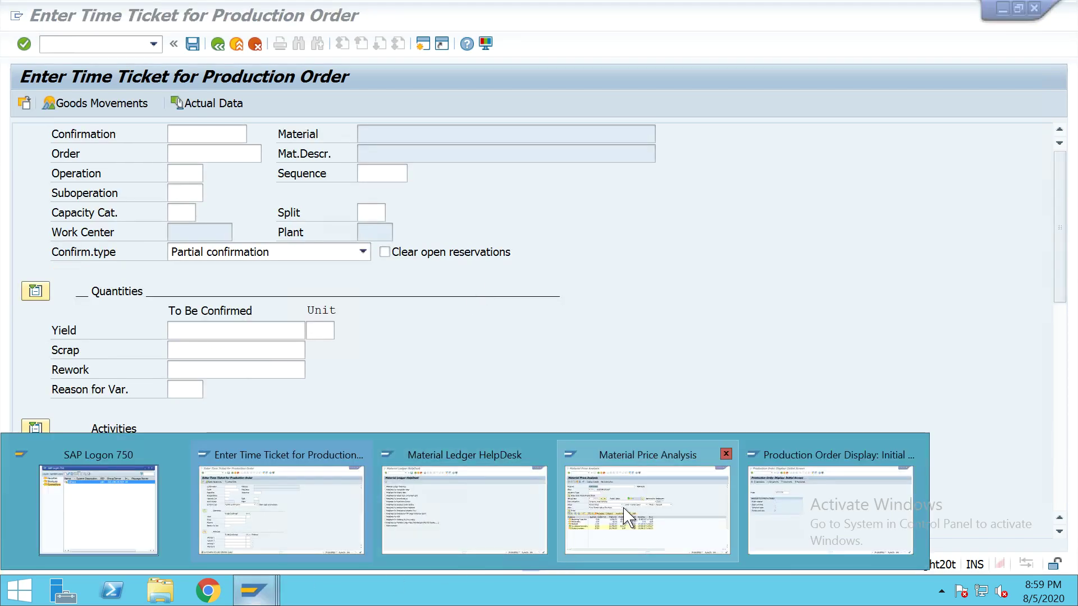
Open Goto > Costs > Analysis for order 1000038, review the 728.69 CHF variance, then exit.
mouse_move(665, 516)
click(813, 515)
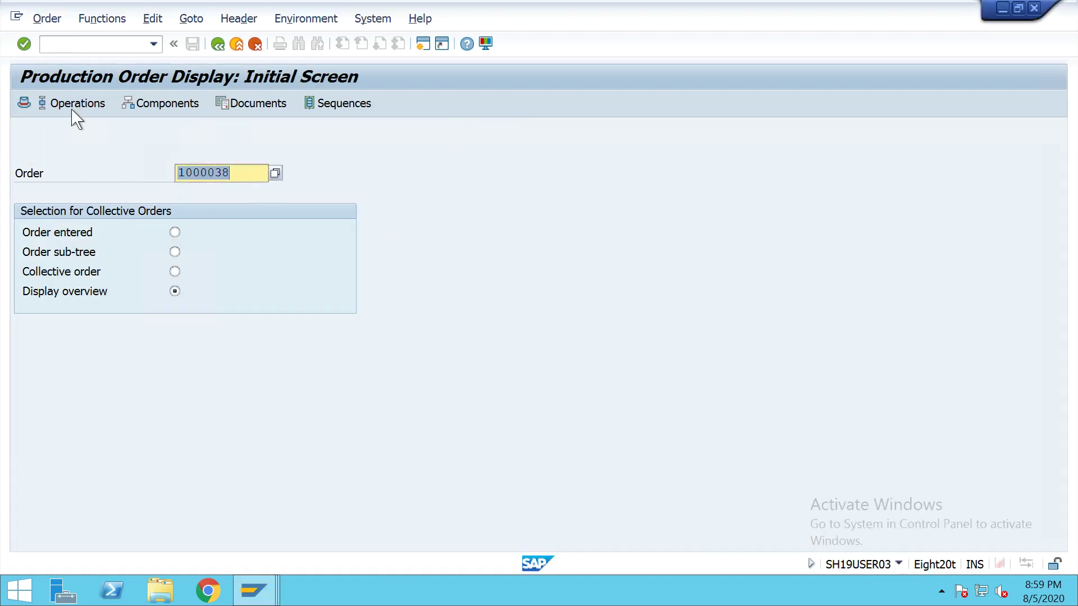
click(27, 44)
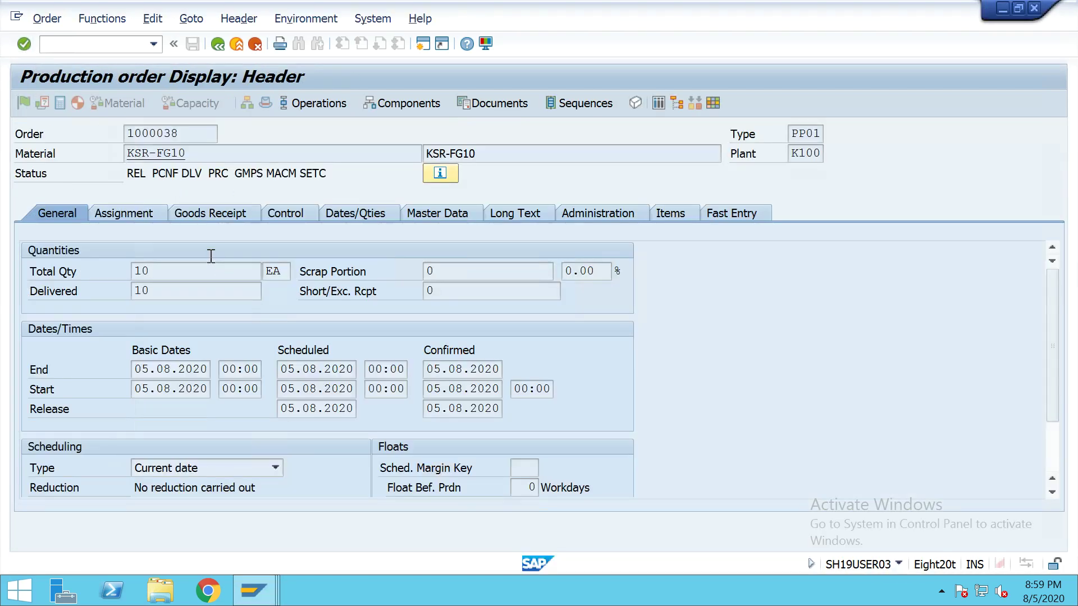
click(191, 18)
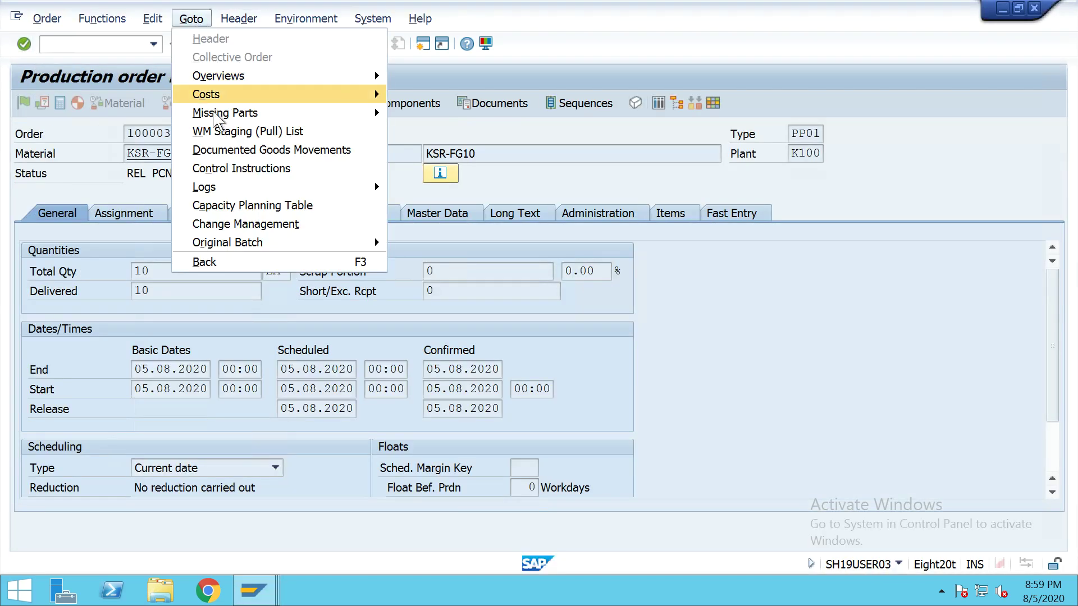
mouse_move(219, 94)
click(422, 94)
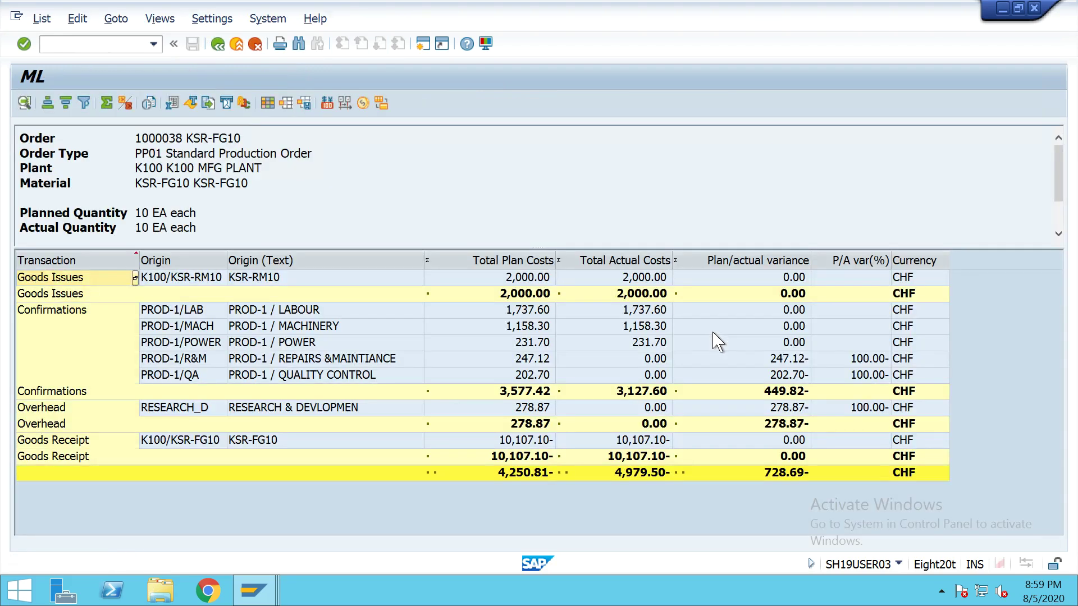
click(640, 475)
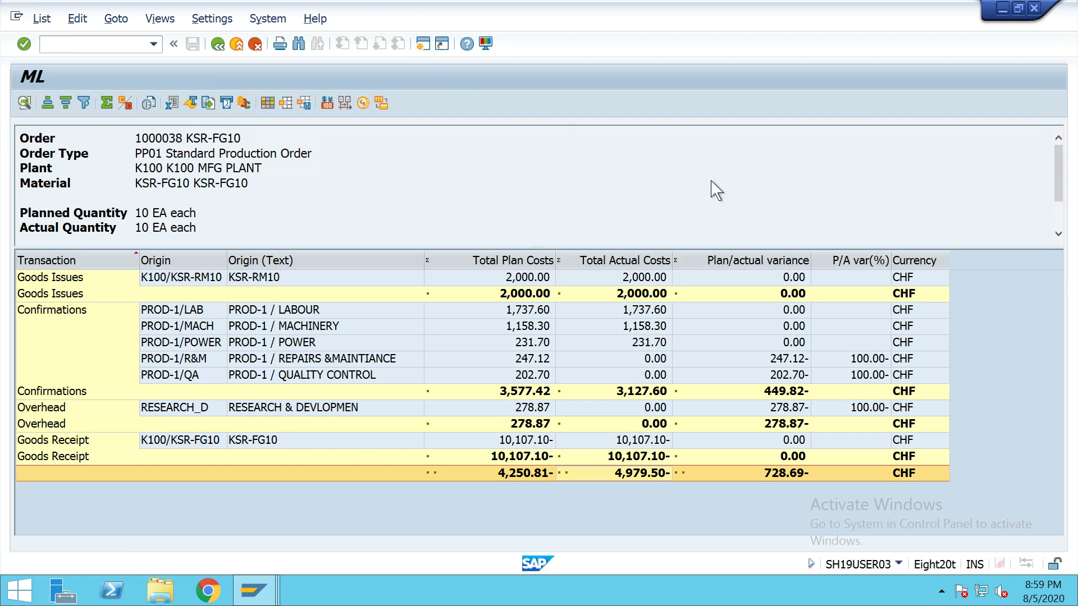
key(shift+F3)
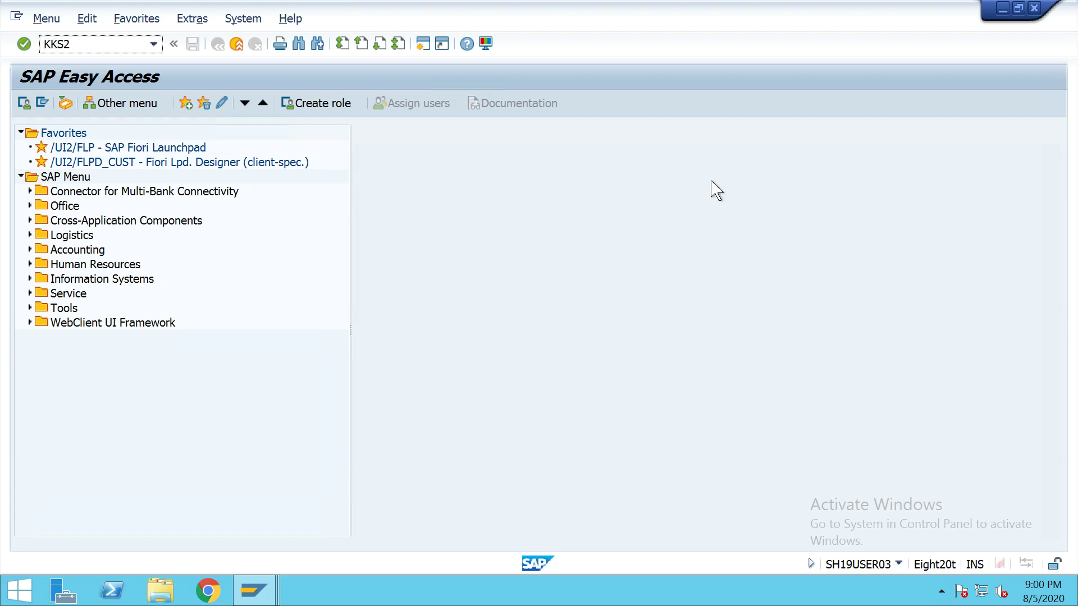
Run KKS2 for order 1000038 without test run and review the 4,979.50- CHF variance.
text(KKS2)
key(Return)
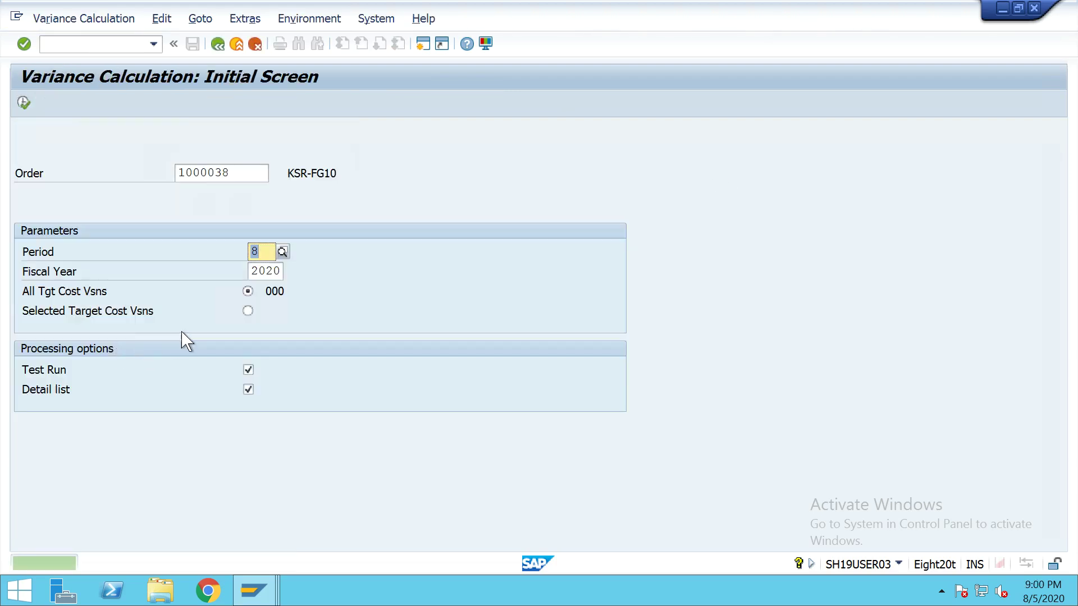
click(248, 369)
key(F8)
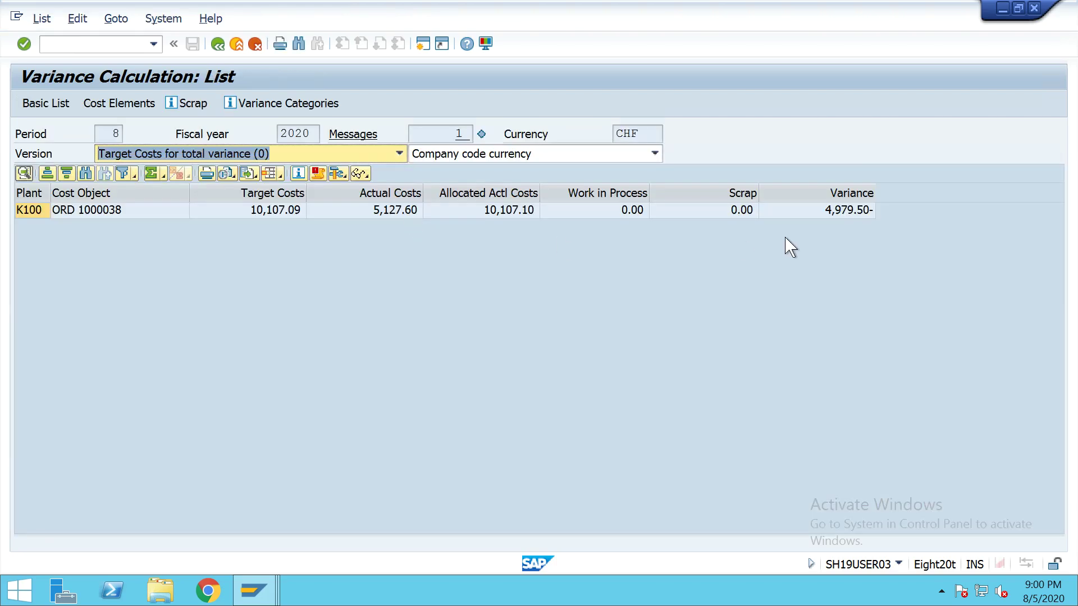
click(837, 210)
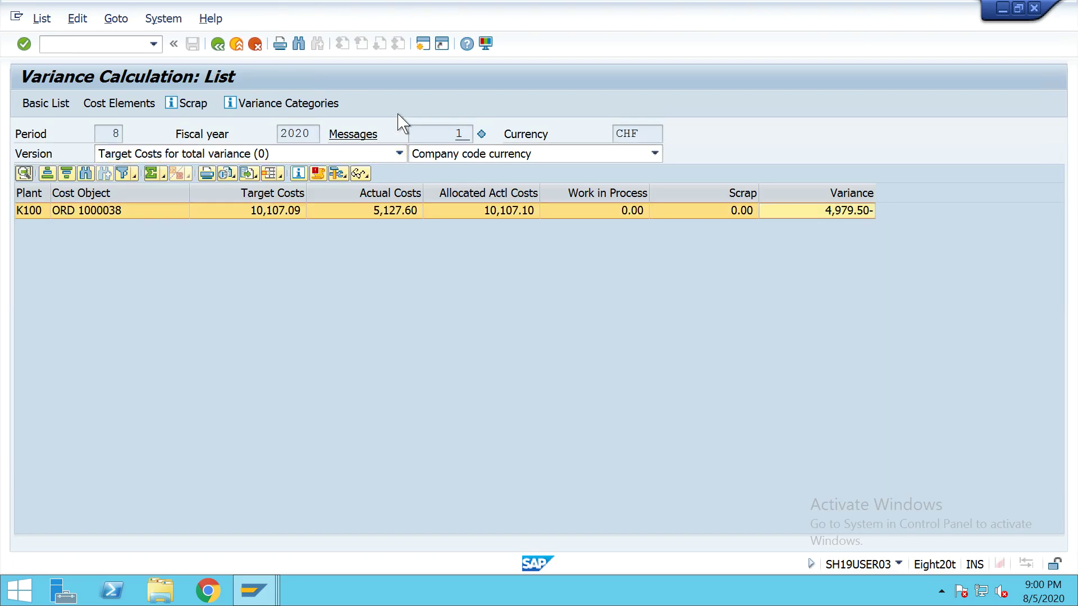
click(218, 44)
click(218, 45)
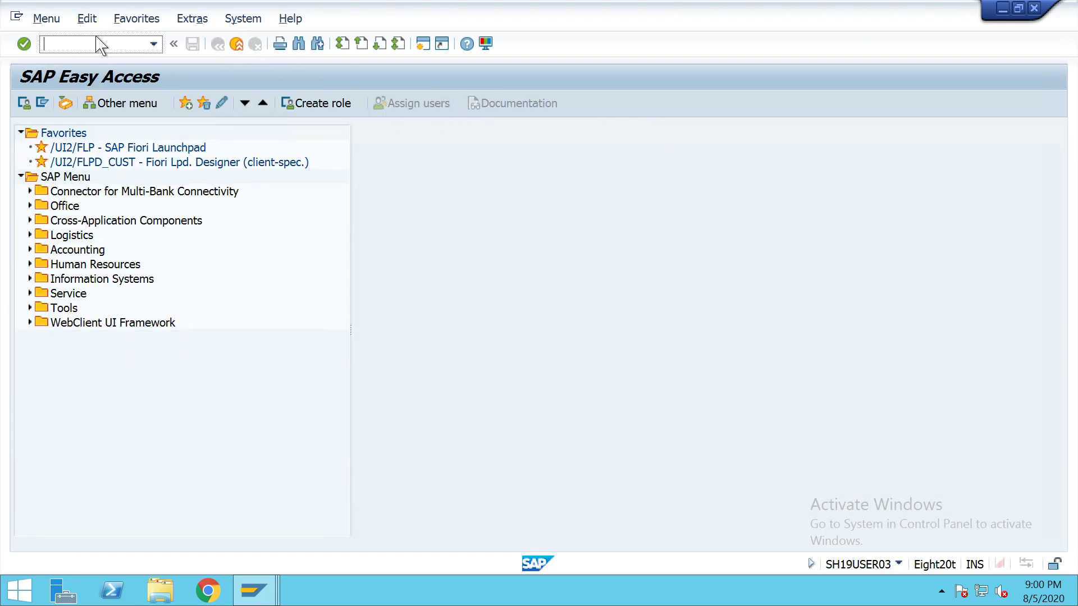
Execute the KO88 test settlement of order 1000038 for 8/2020 and accept the TEST-FG messages.
key(Return)
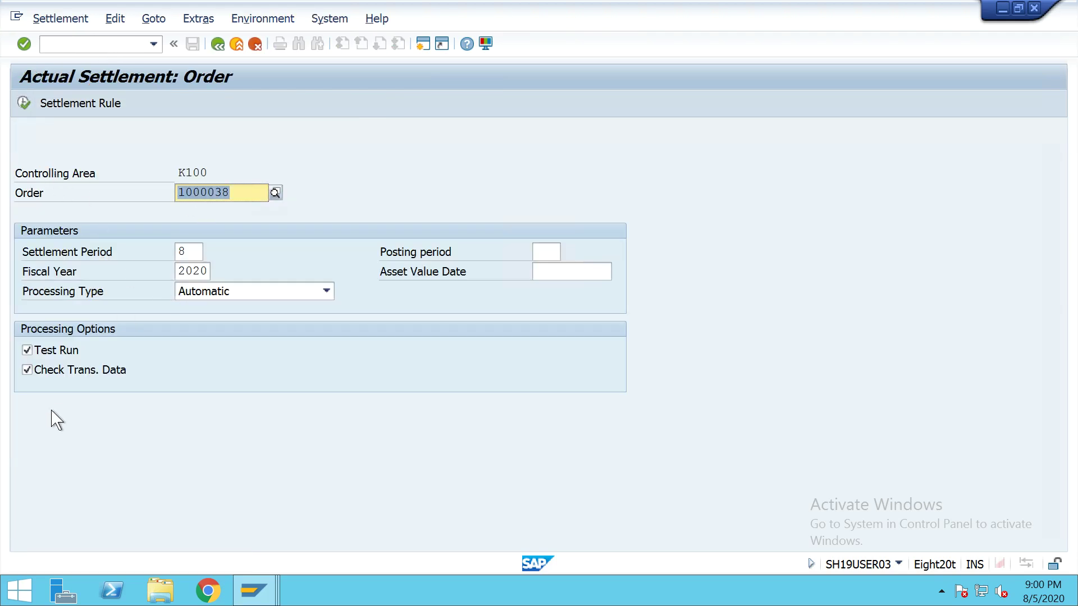
click(24, 104)
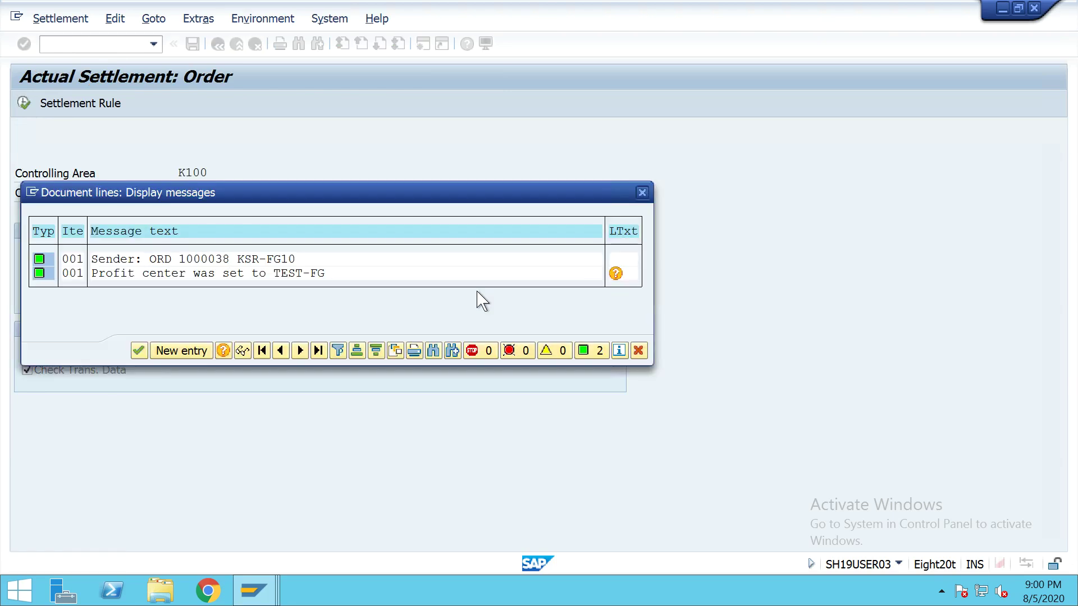
click(137, 351)
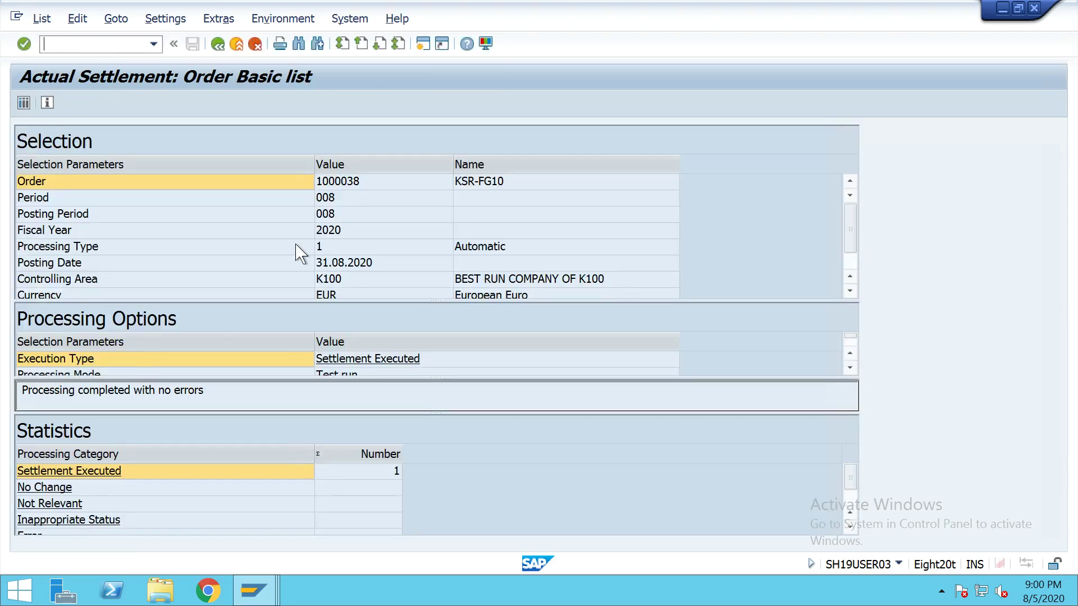
Check the detail list of 4,299.10- settled to KSR-FG10, then back out of settlement.
double_click(300, 254)
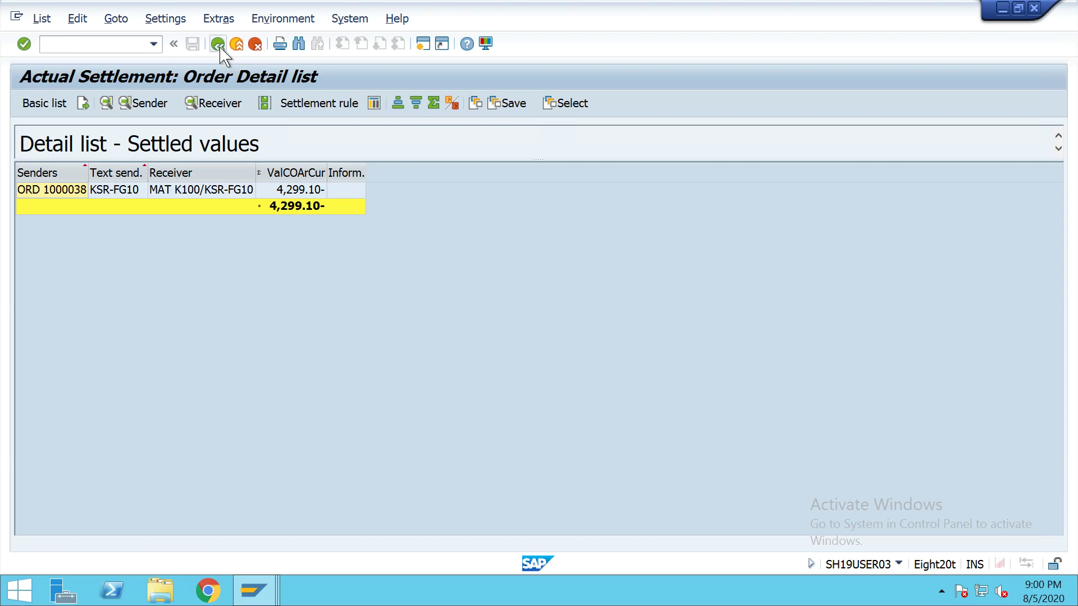
click(219, 44)
click(218, 44)
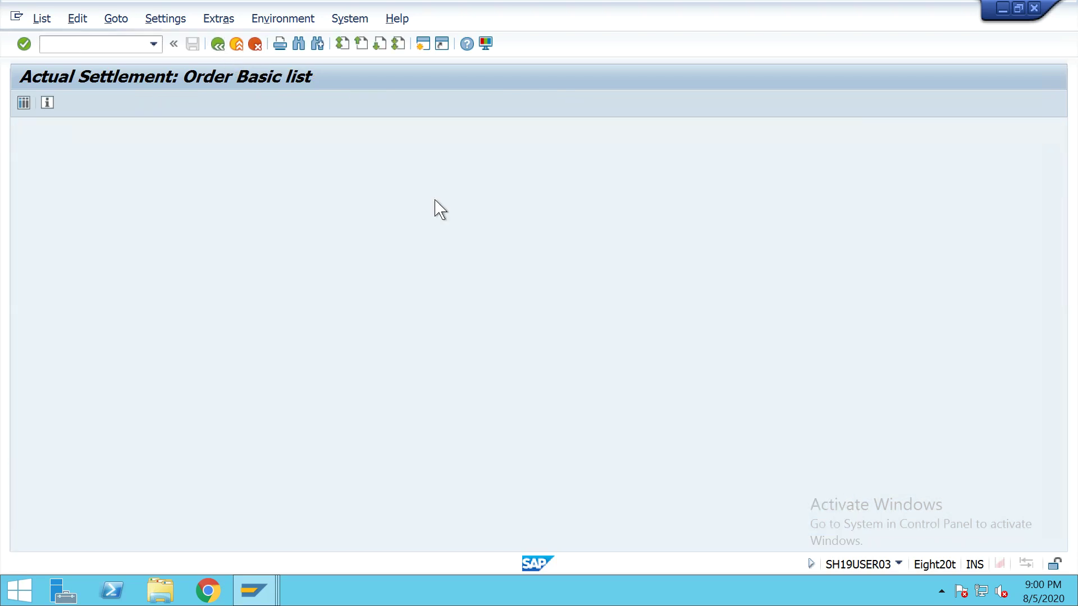
click(178, 192)
click(220, 48)
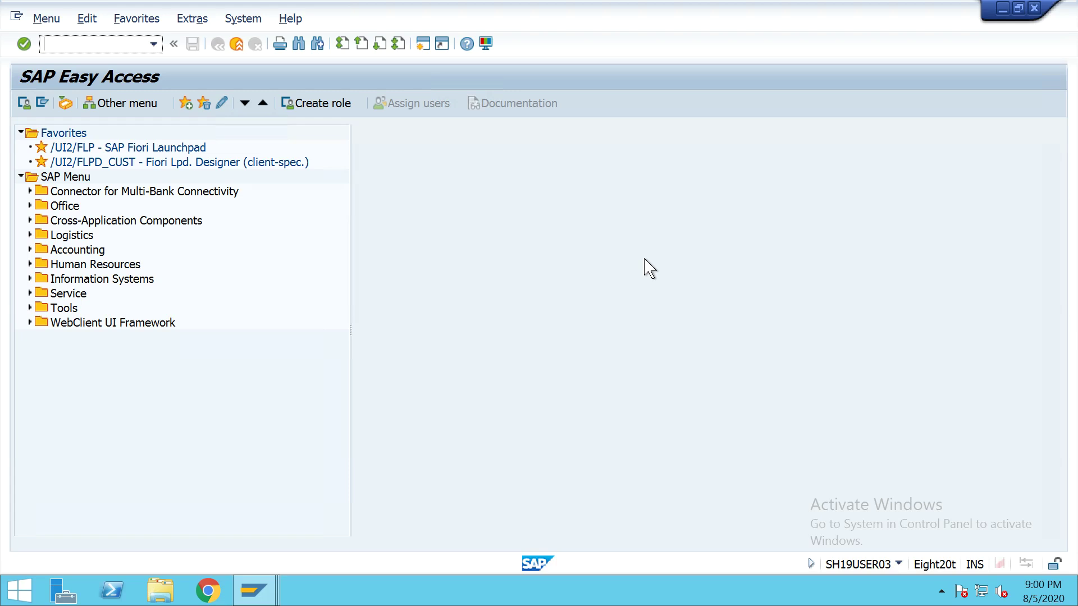
click(423, 45)
Start the F-02 G/L account posting and check the system information.
text(F-02)
key(Return)
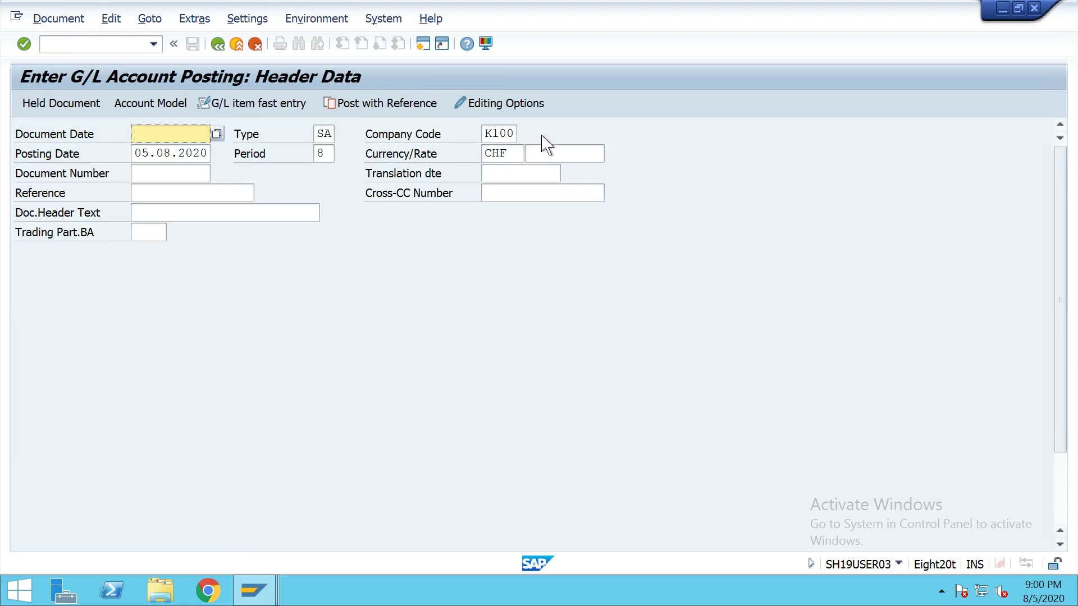
click(899, 564)
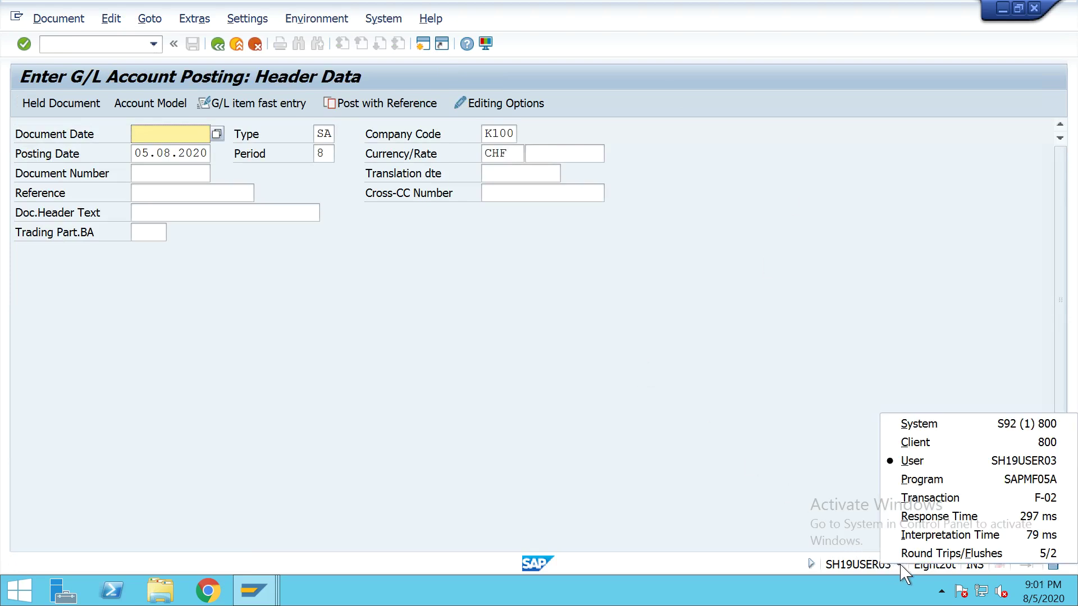
click(944, 498)
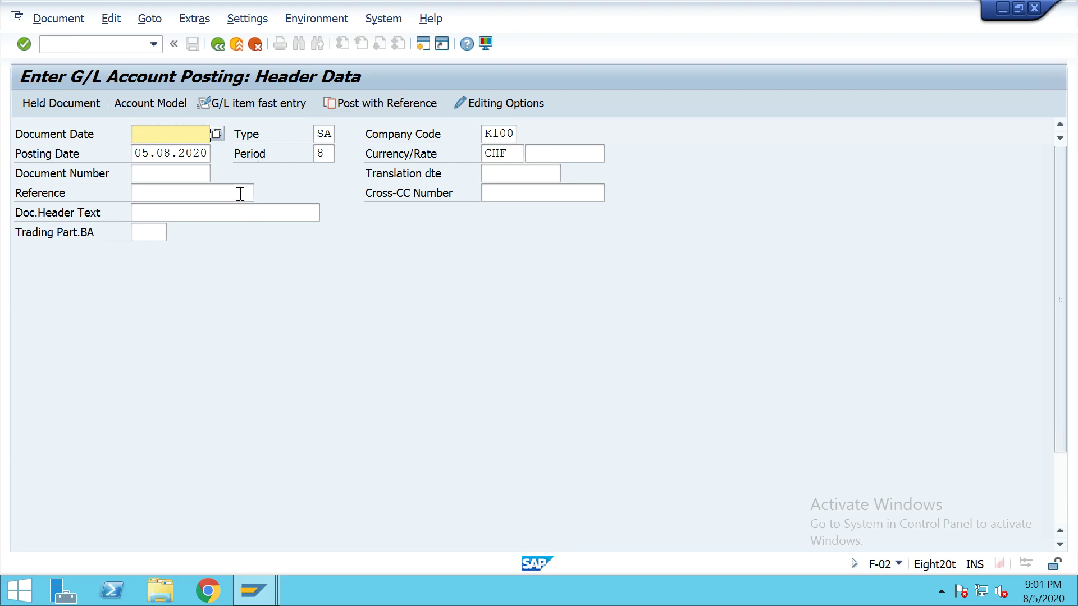
Set document date 05.08.2020 and enter the first line item, posting key 40, with account 400421.
key(Down)
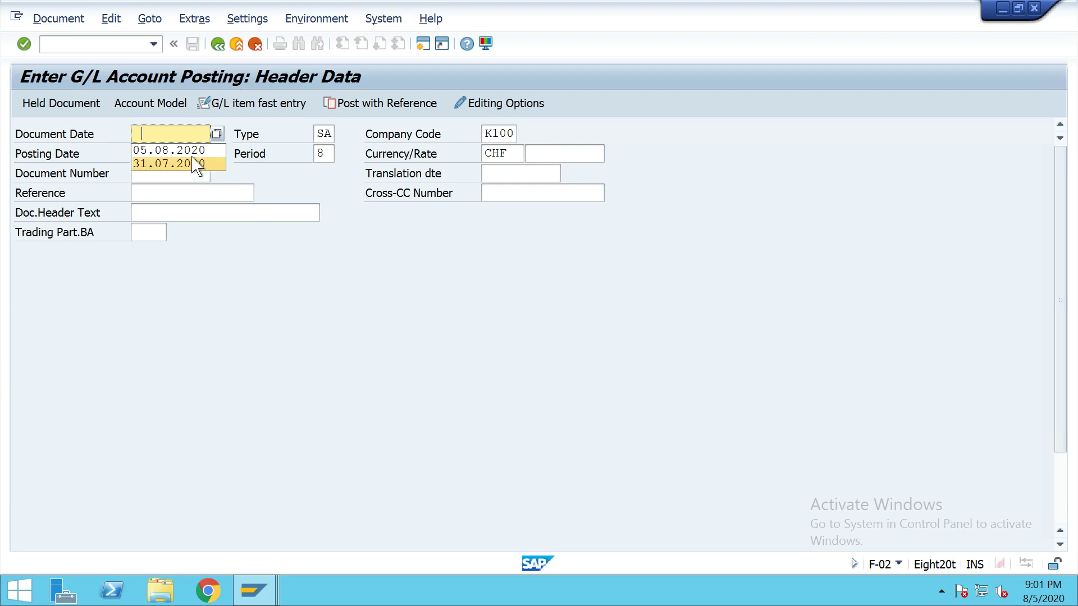
key(Return)
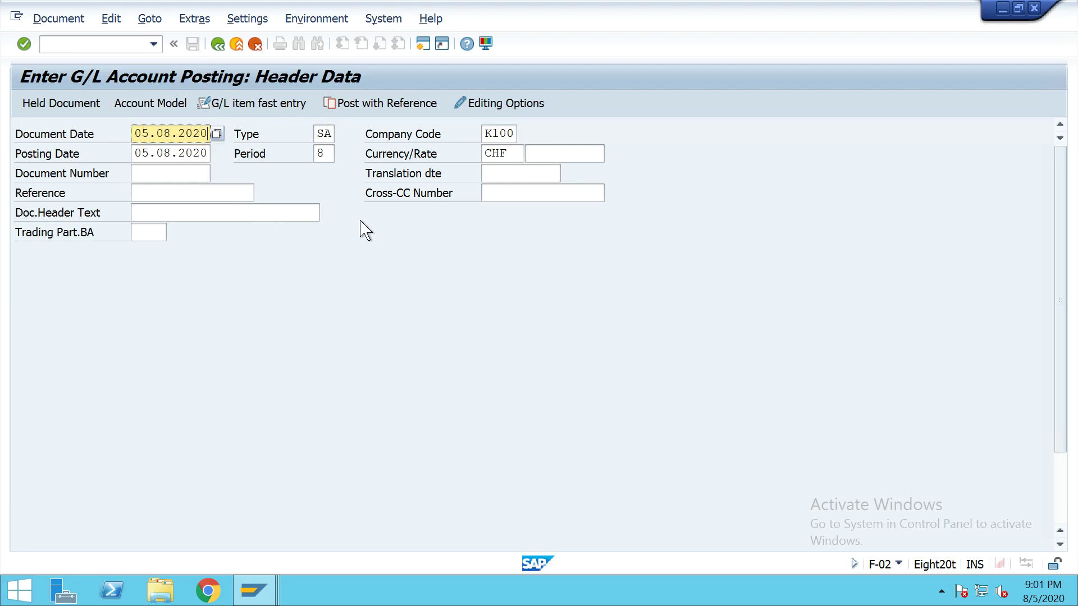
key(Return)
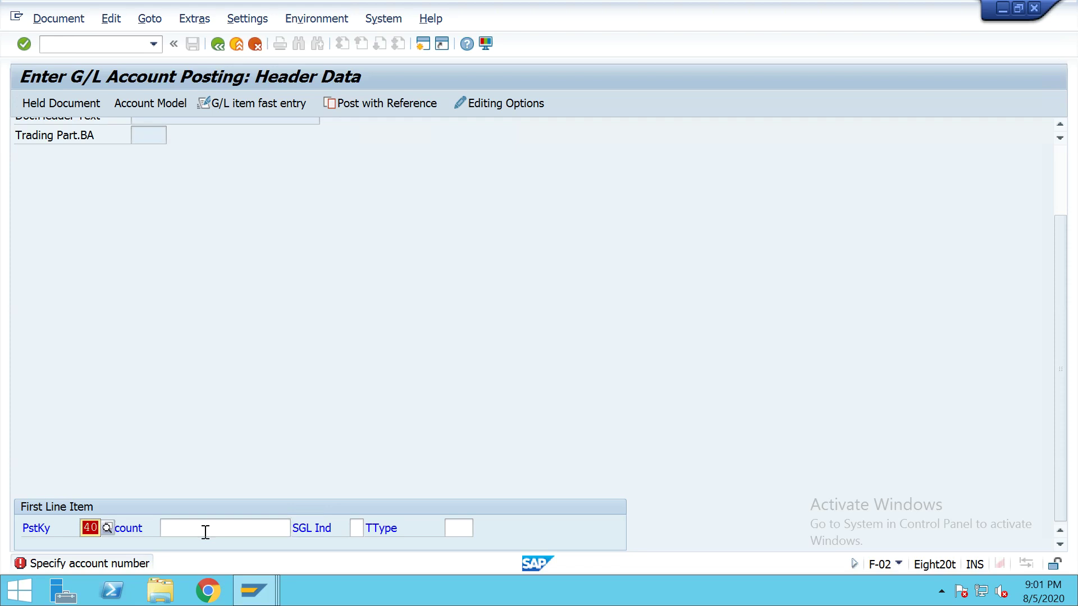
click(205, 533)
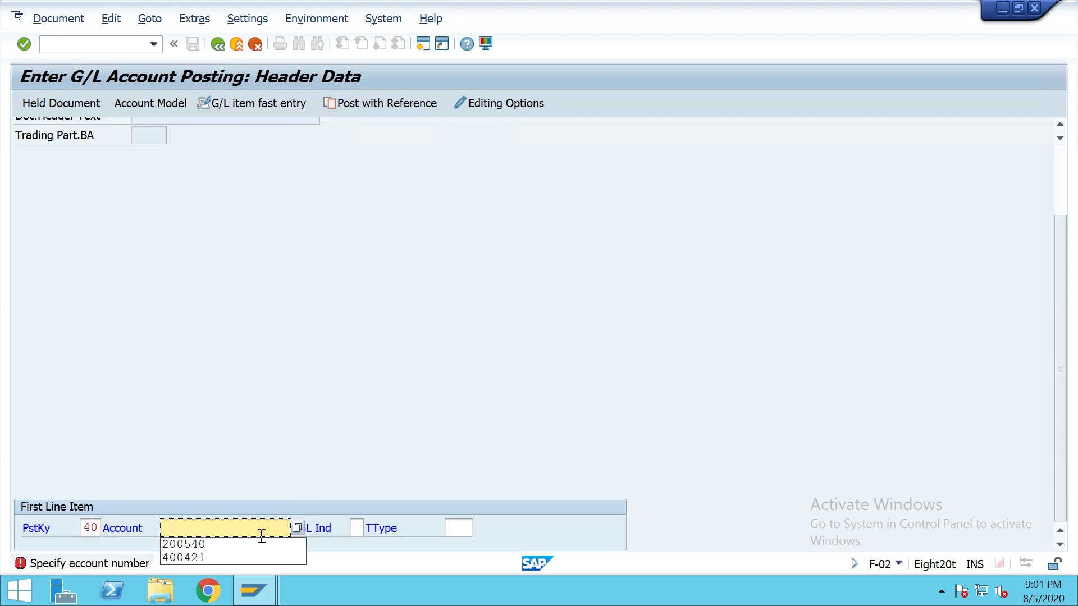
click(203, 564)
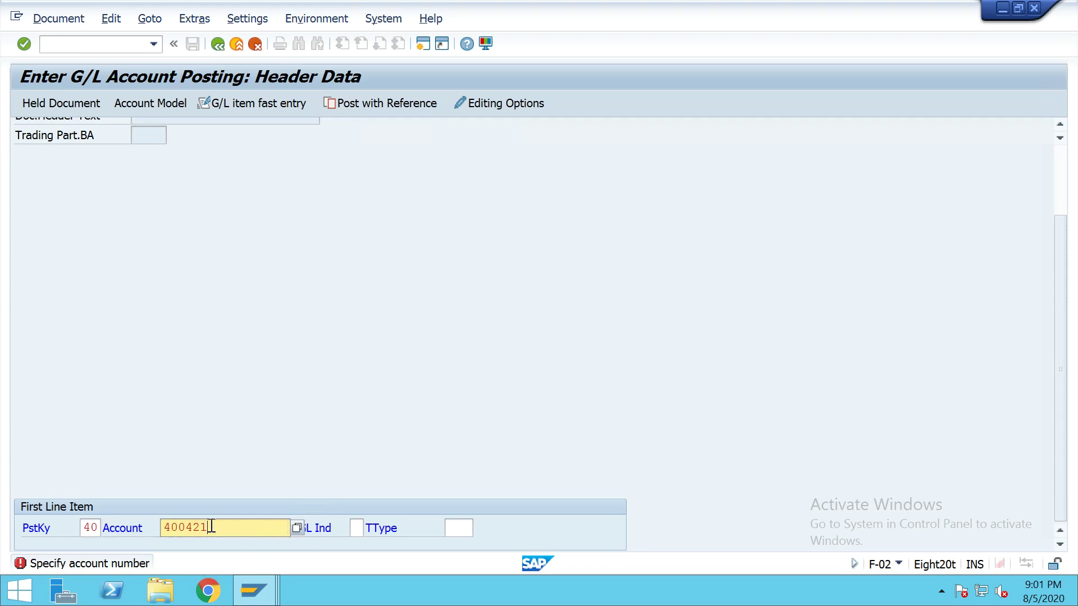
Fill the debit line for 400421 with amount 124, order 1000038 and its line text.
key(Return)
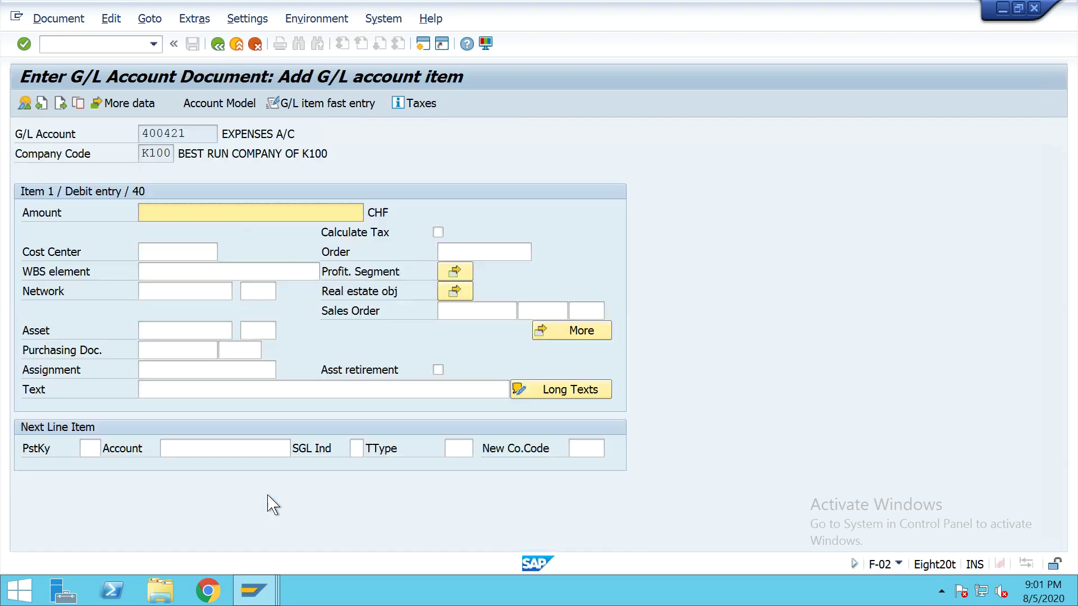
text(124)
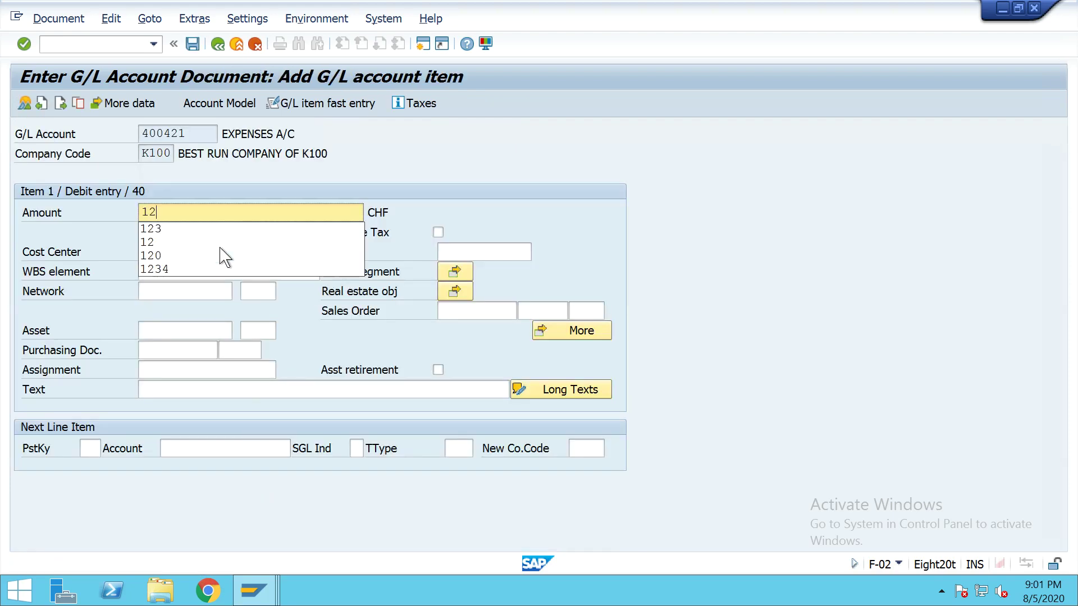
click(477, 249)
text(1000038)
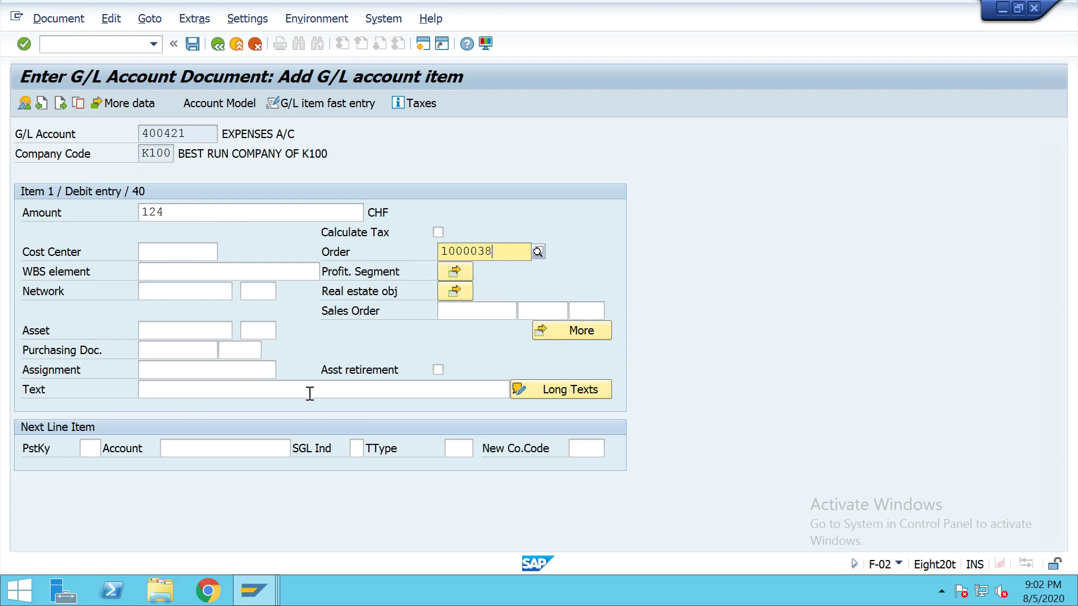
click(277, 389)
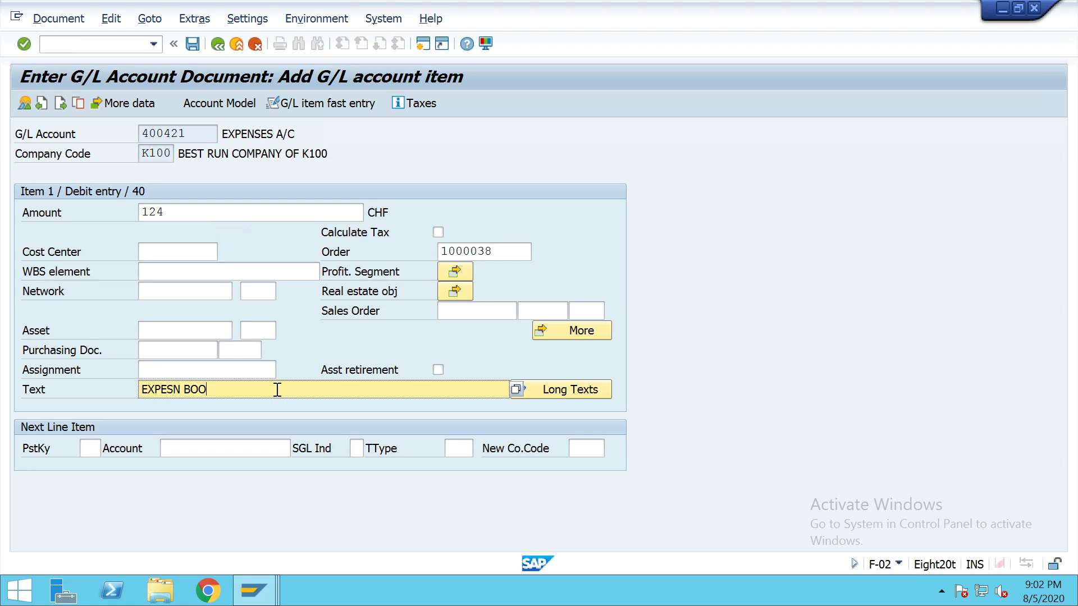
Add the credit line with posting key 50, account 200540, amount * and text +.
click(96, 450)
text(50)
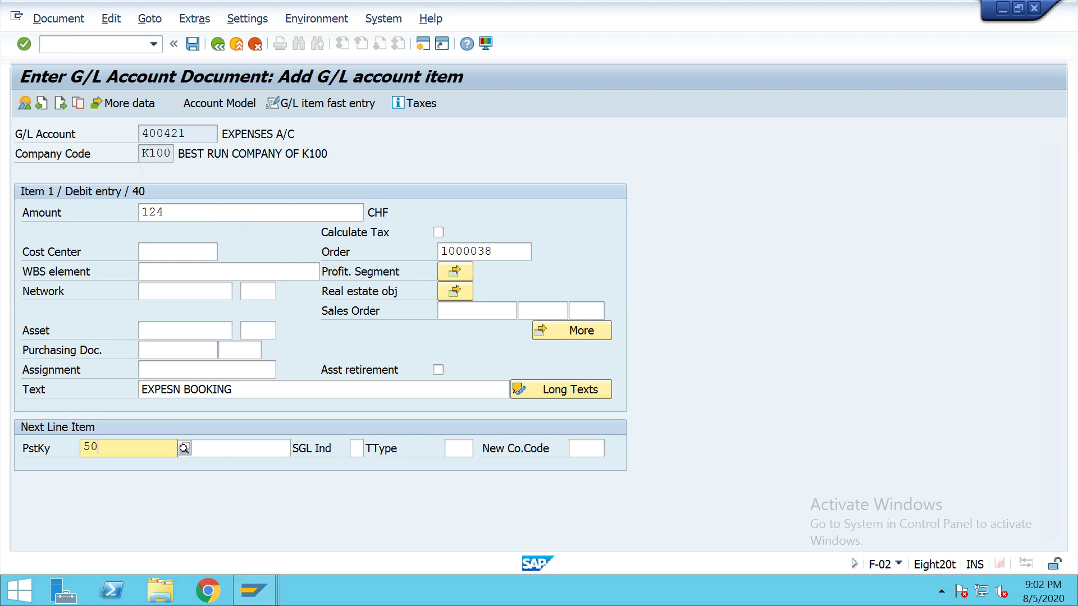
key(Tab)
click(238, 447)
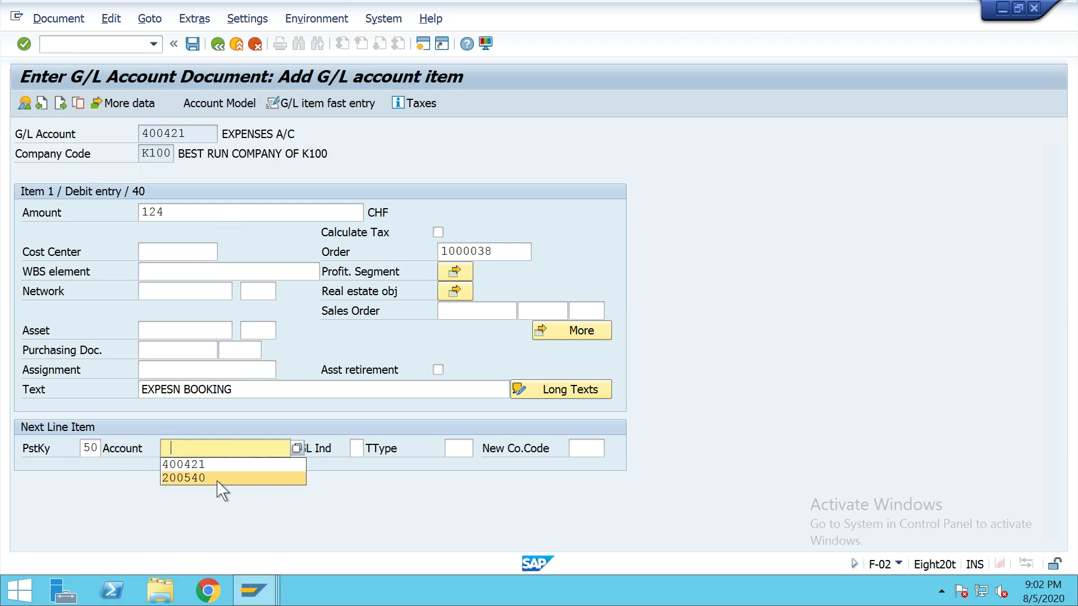
click(220, 478)
key(Return)
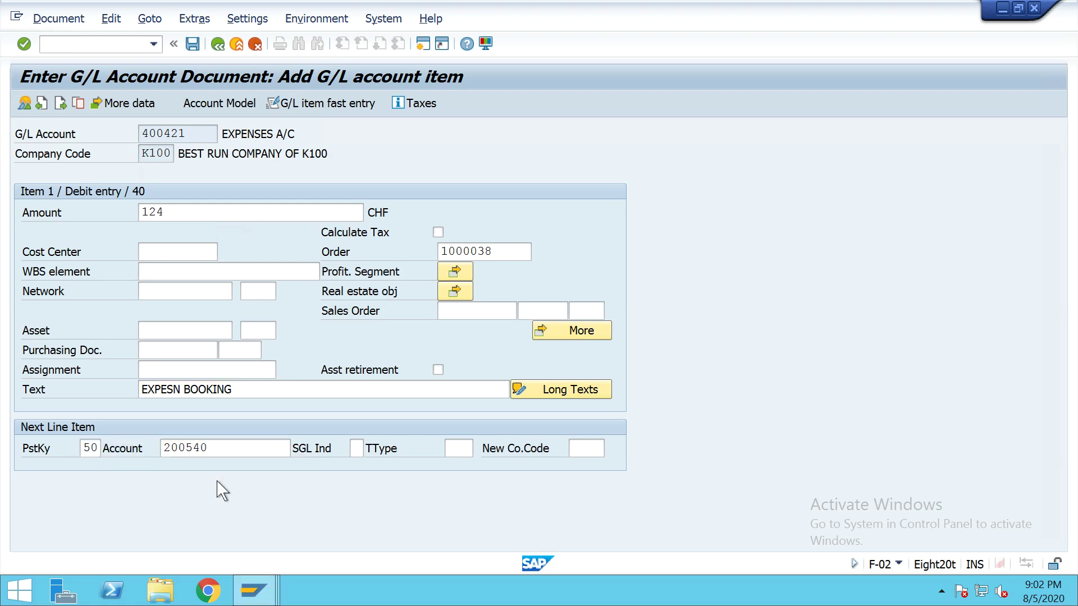
click(212, 216)
click(172, 246)
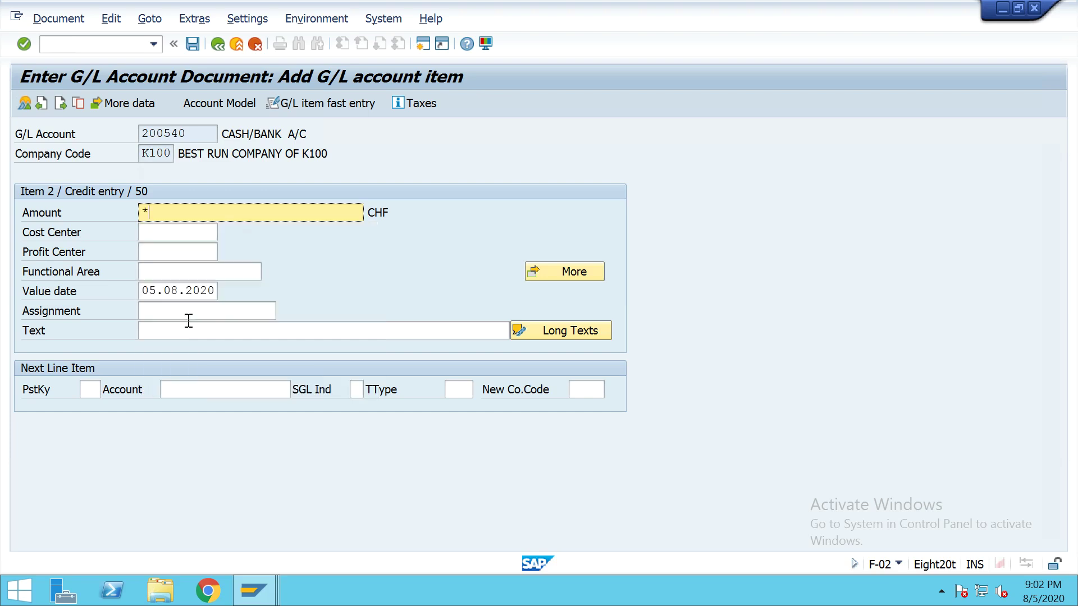
click(173, 328)
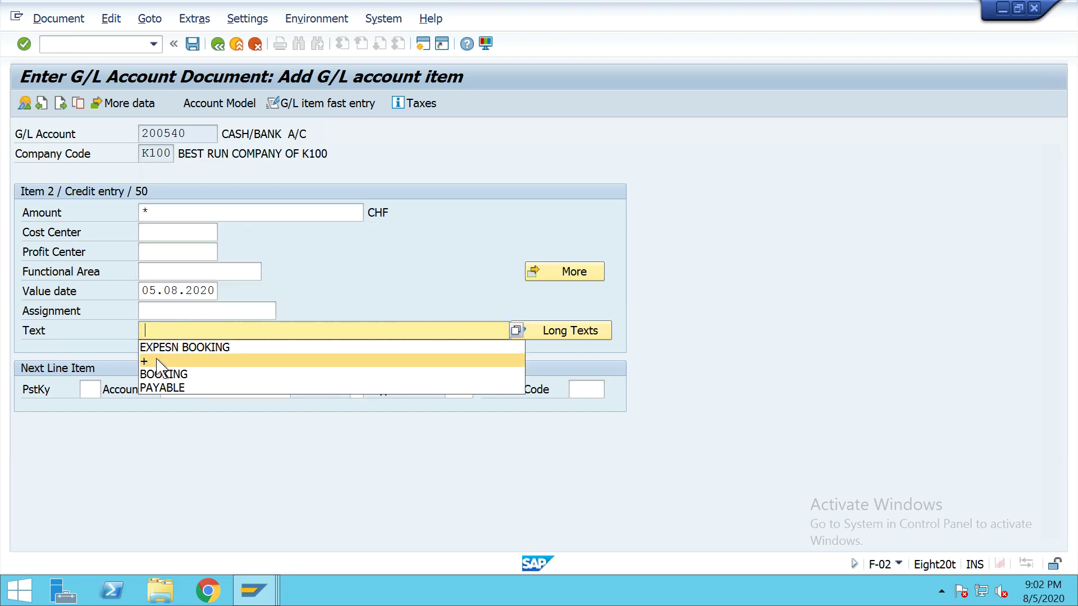
click(159, 360)
Review the document overview and post document 100000034.
click(25, 103)
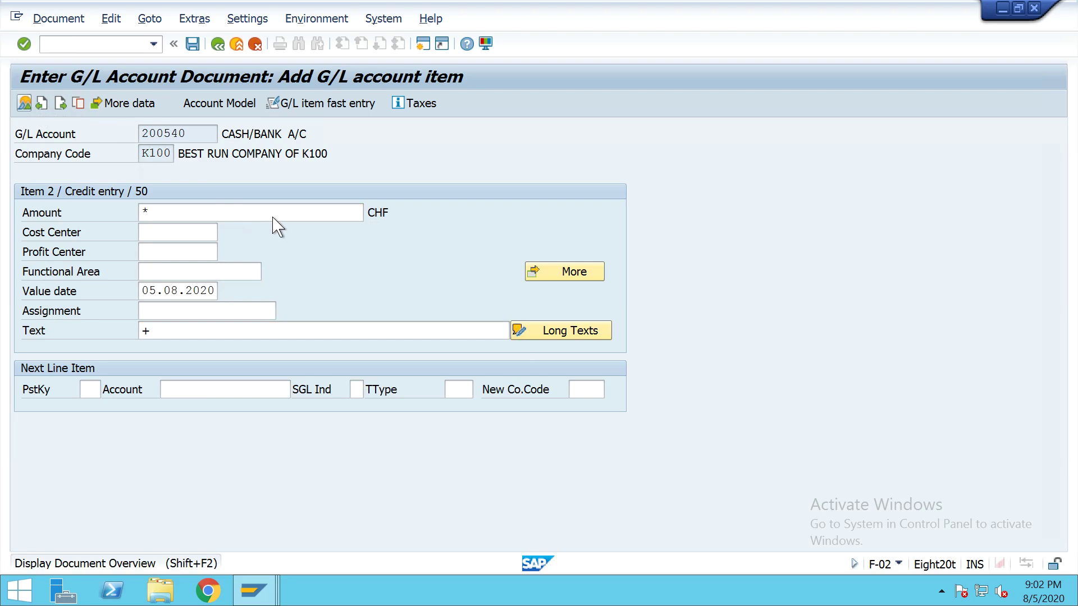
click(193, 45)
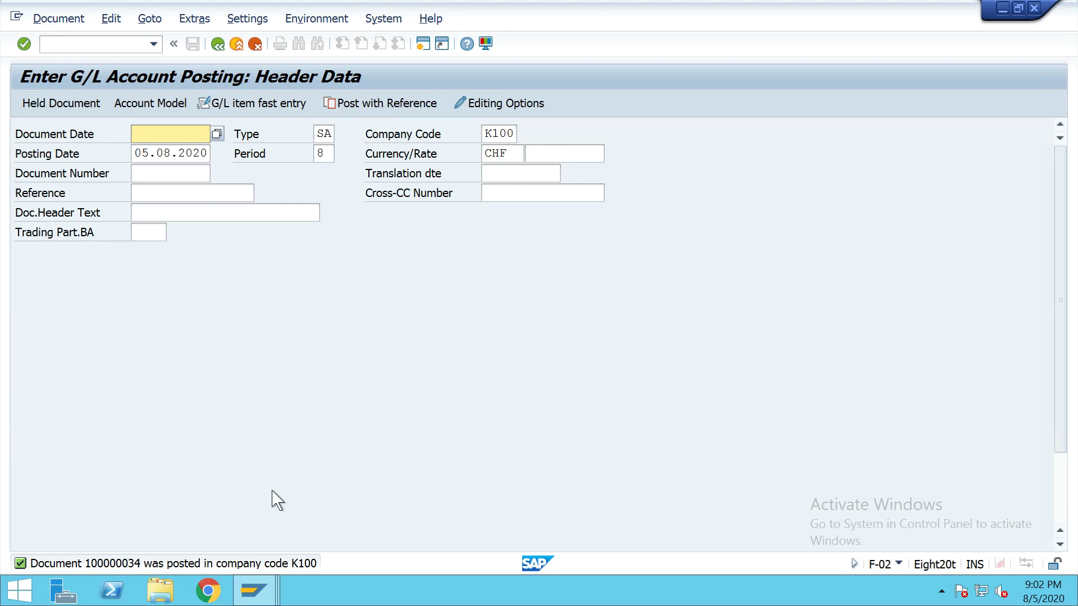
click(262, 593)
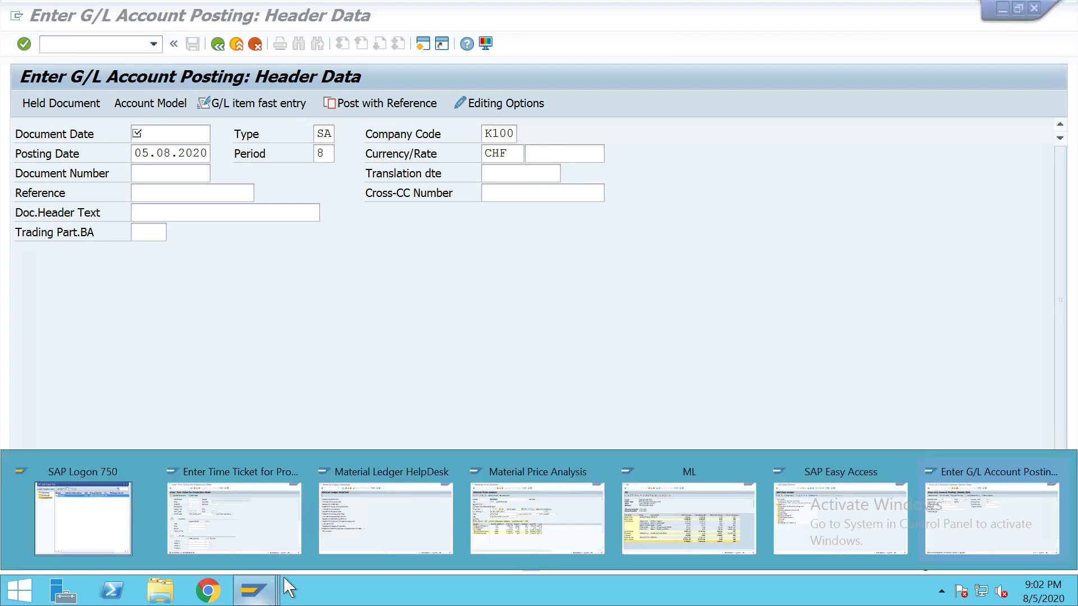
Close the finished G/L posting and time ticket windows, returning to SAP Easy Access.
click(1054, 473)
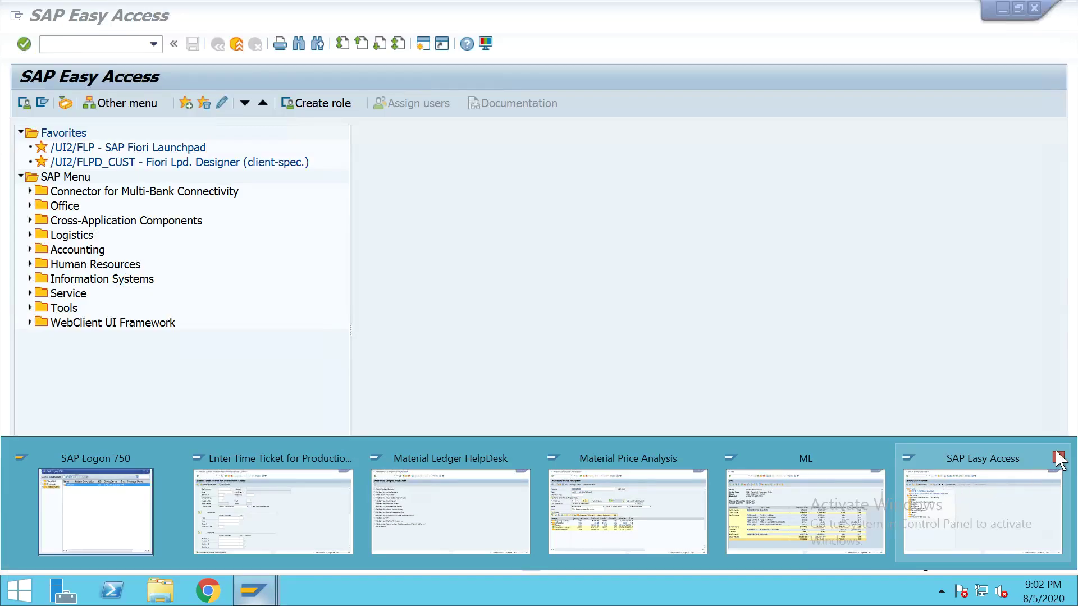
click(1029, 478)
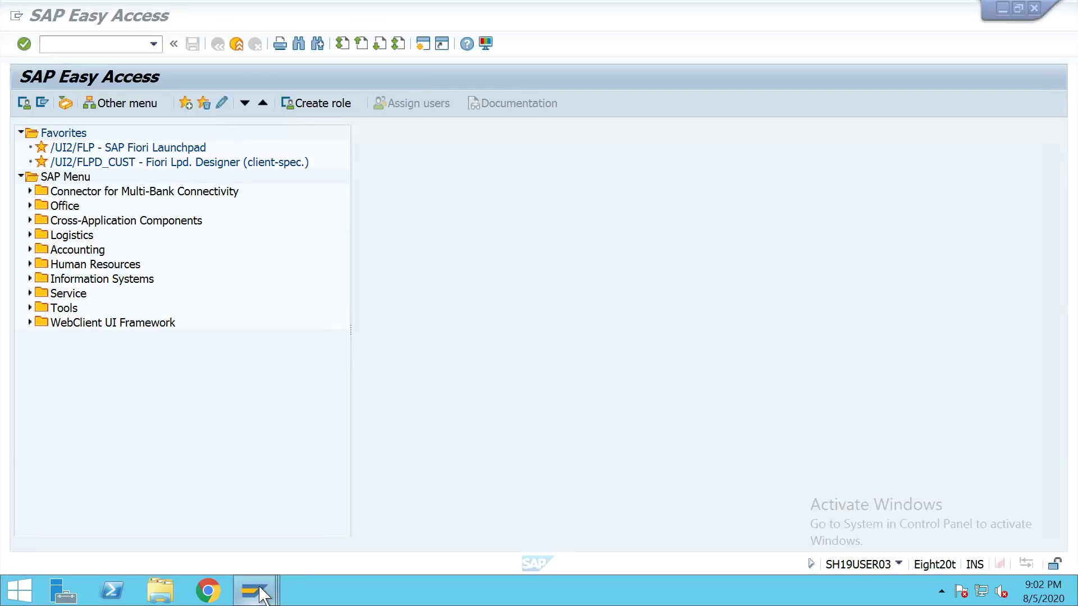
mouse_move(259, 589)
mouse_move(346, 479)
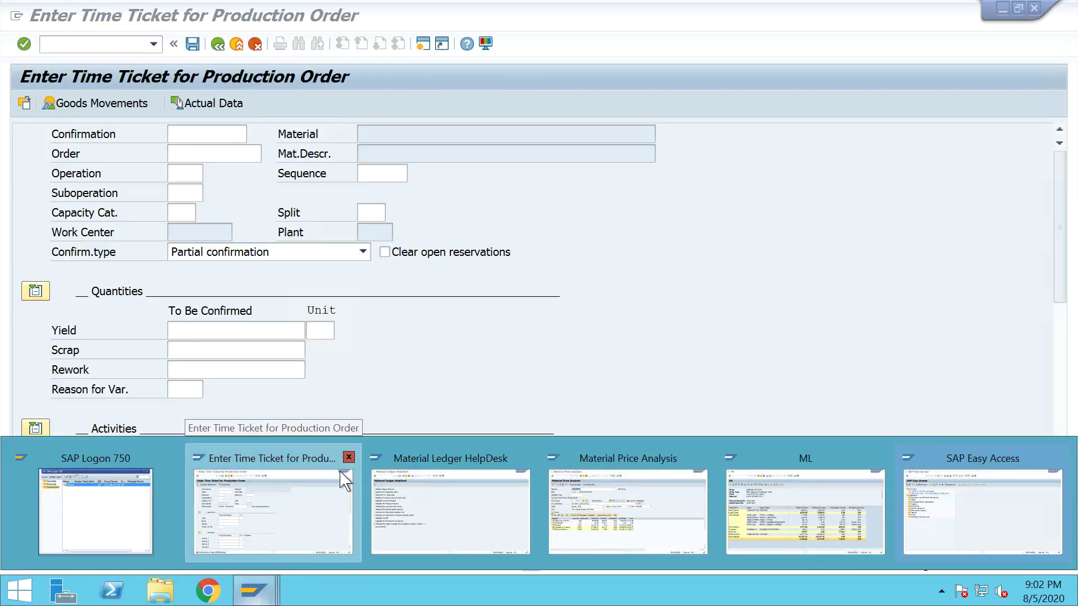
click(348, 457)
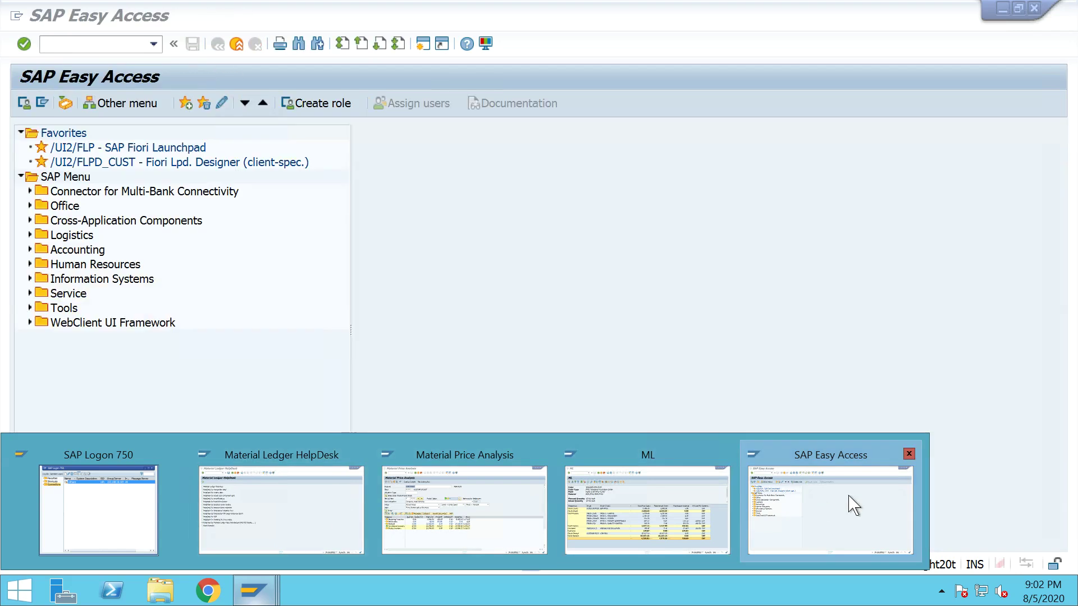
click(854, 505)
Run KKS2 variance calculation for order 1000038 without test run and review the 4,855.50- variance.
text(KKS2)
key(Return)
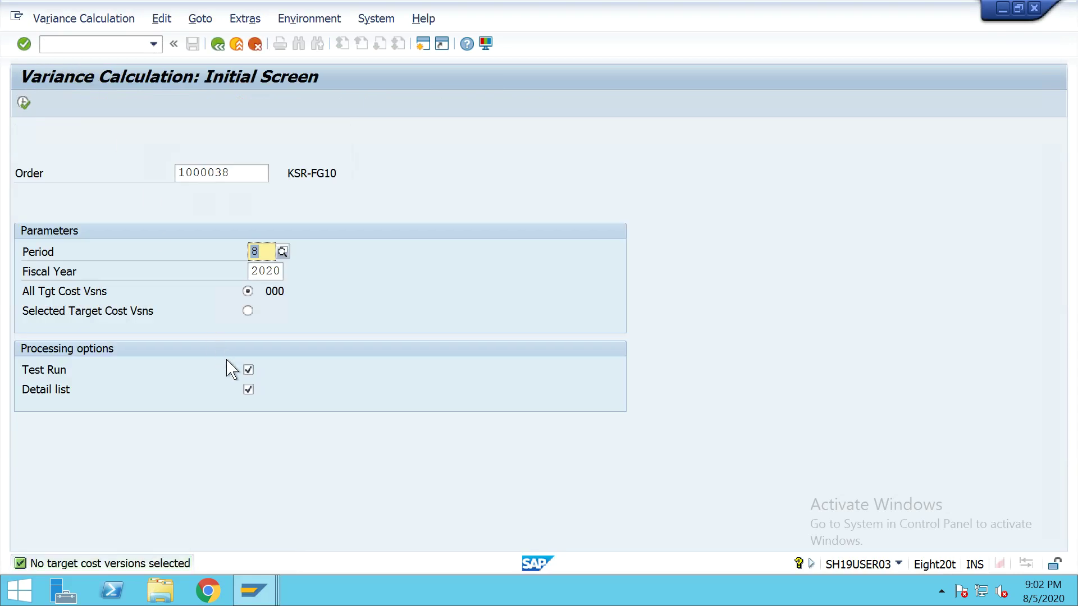
click(248, 369)
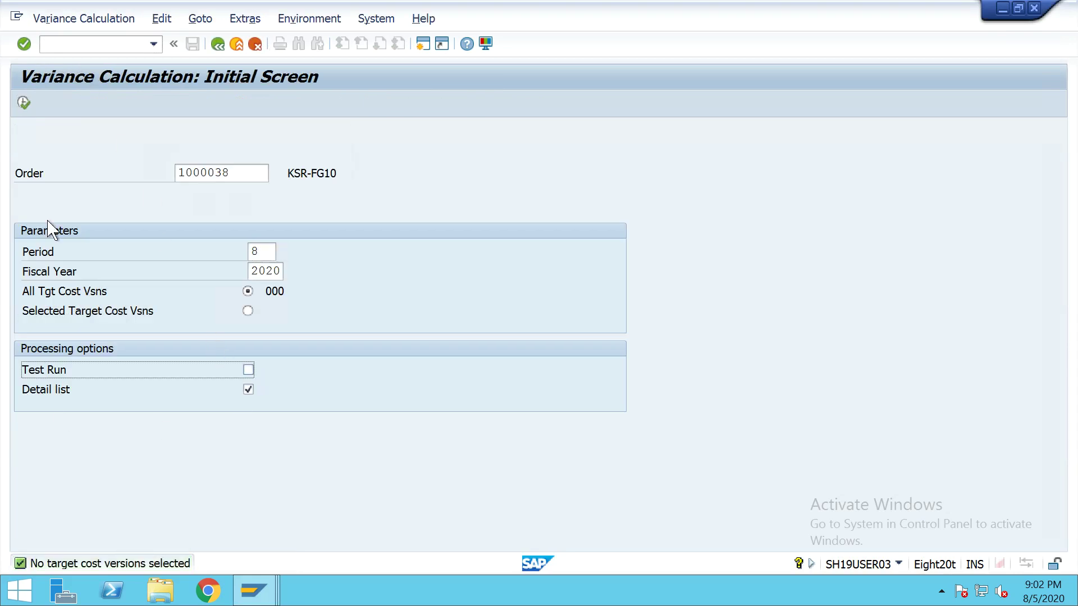
click(24, 102)
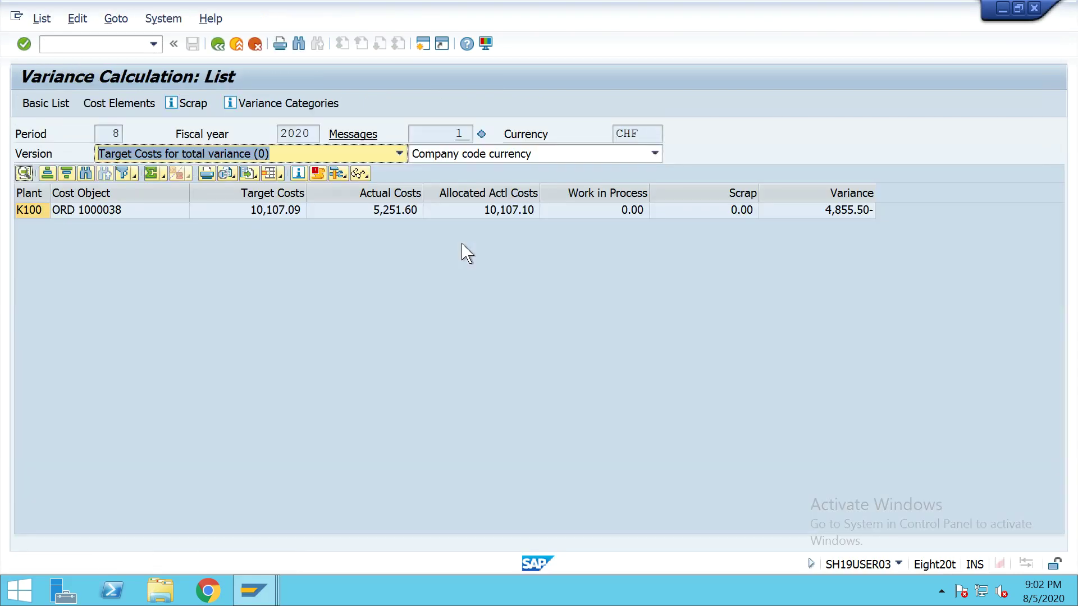
click(837, 215)
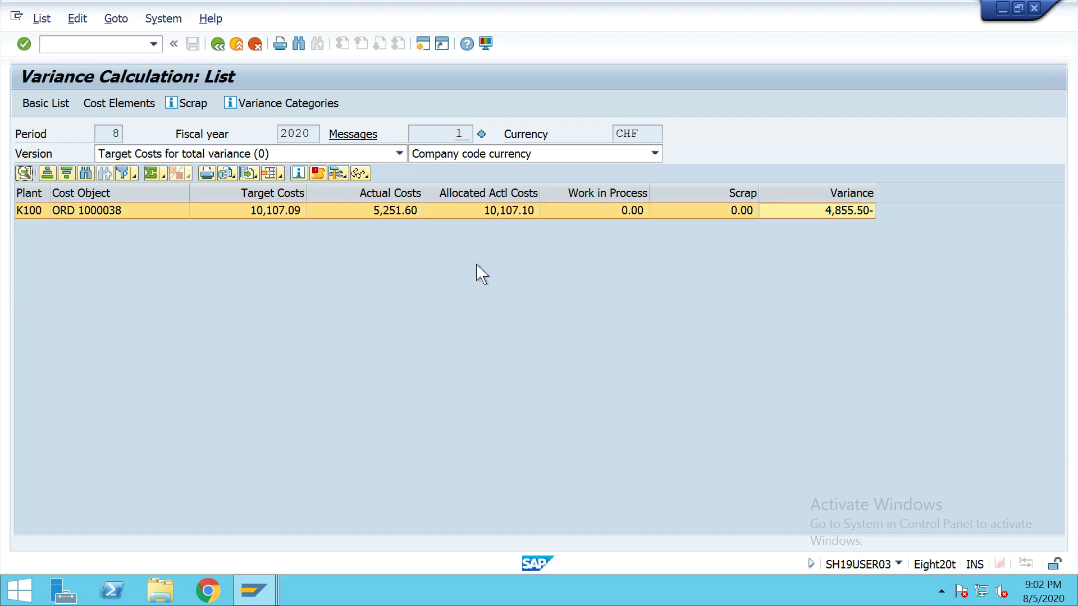
click(218, 45)
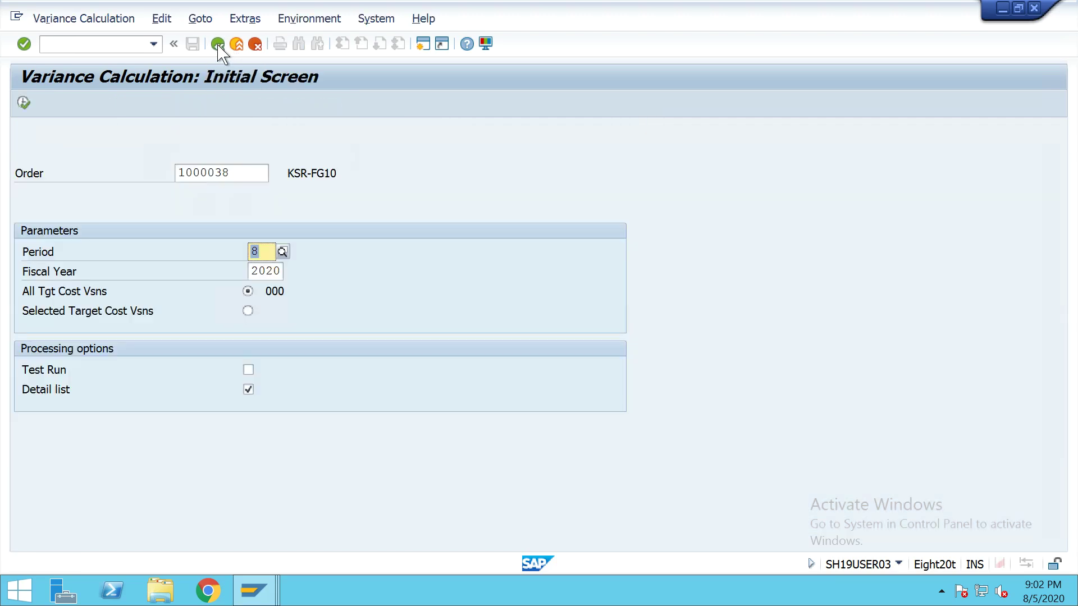
Rerun KO88 settlement for order 1000038.
click(217, 45)
text(KO88)
key(Return)
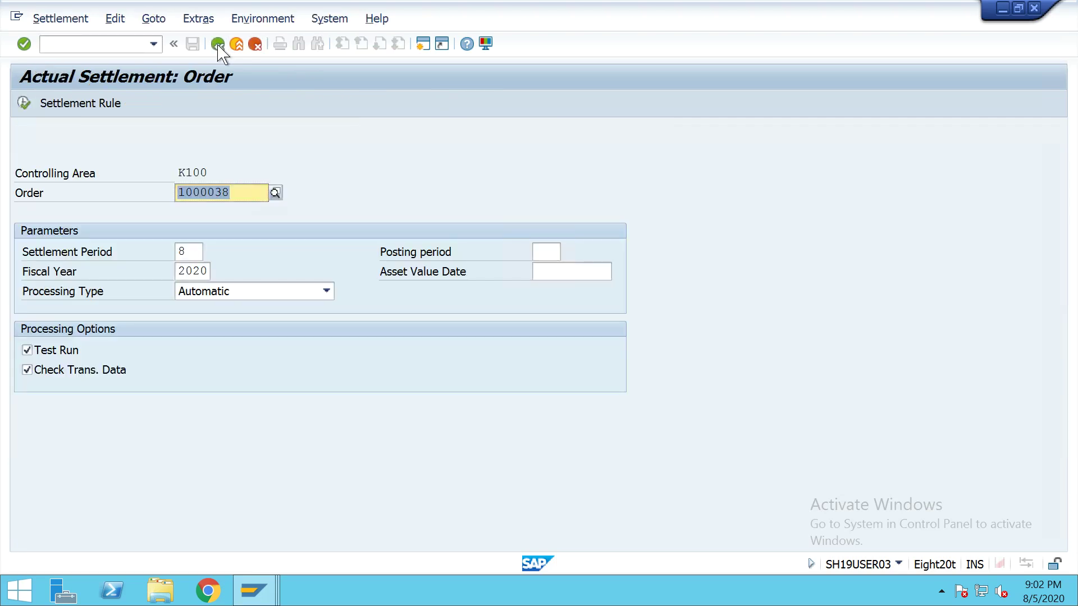
click(241, 195)
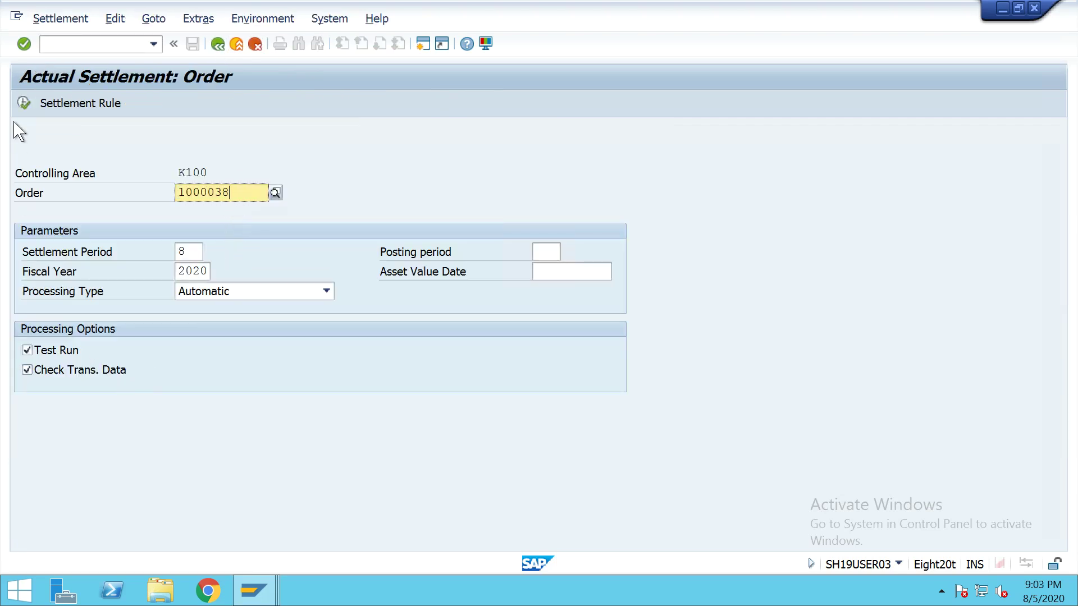
key(F8)
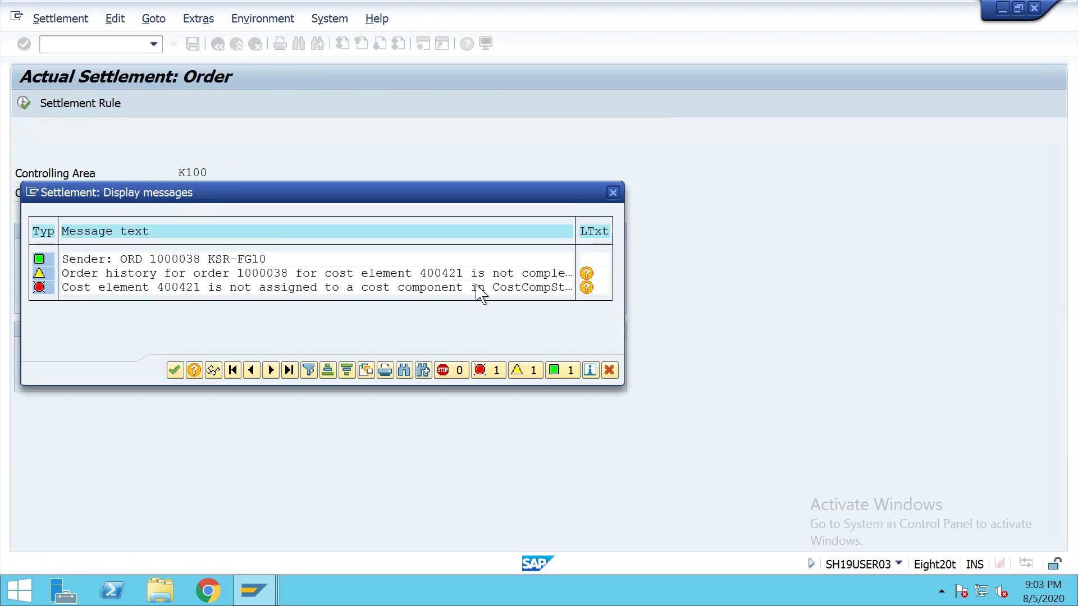
Inspect the error message about cost element 400421 lacking a cost component in K1.
drag(315, 195, 559, 149)
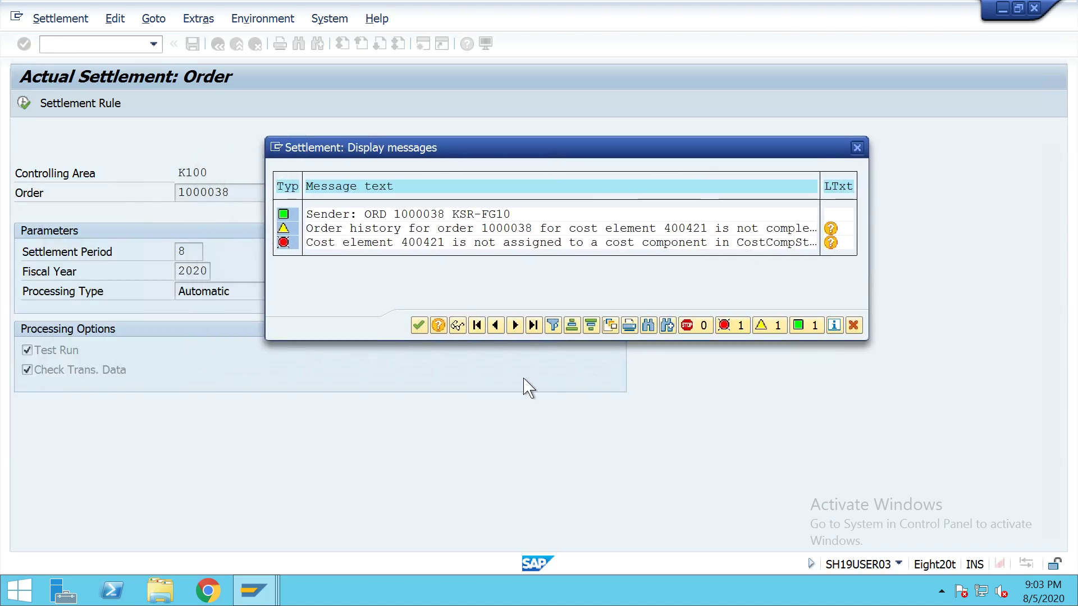
drag(487, 232, 532, 230)
drag(401, 243, 465, 250)
drag(309, 243, 395, 244)
drag(589, 273, 842, 252)
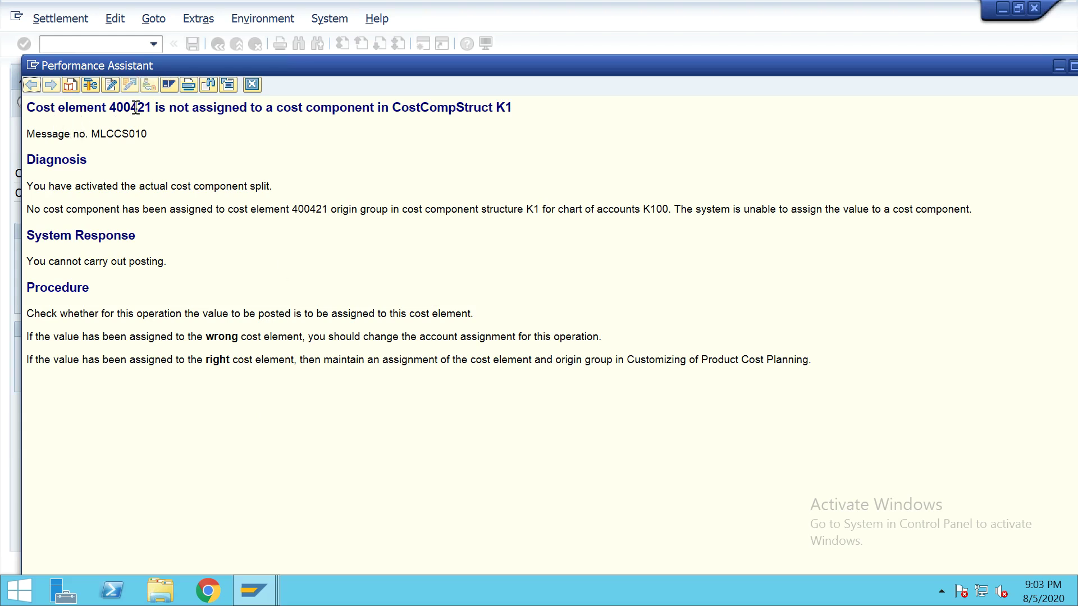
Review the MLCCS010 long text for cost element 400421, then close it and the message list.
drag(539, 118, 25, 114)
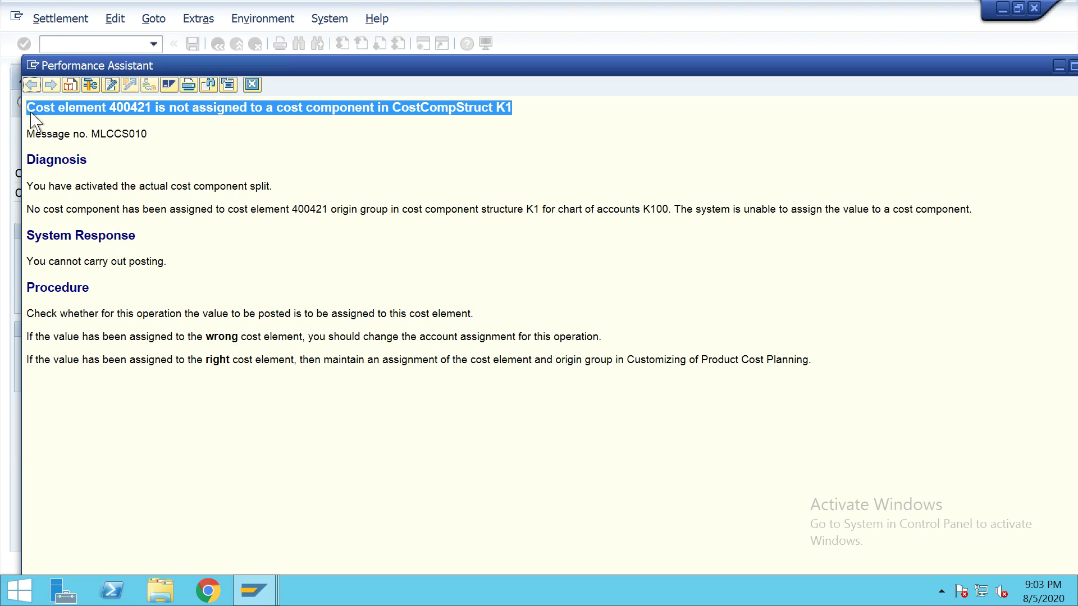
click(33, 110)
key(ctrl+a)
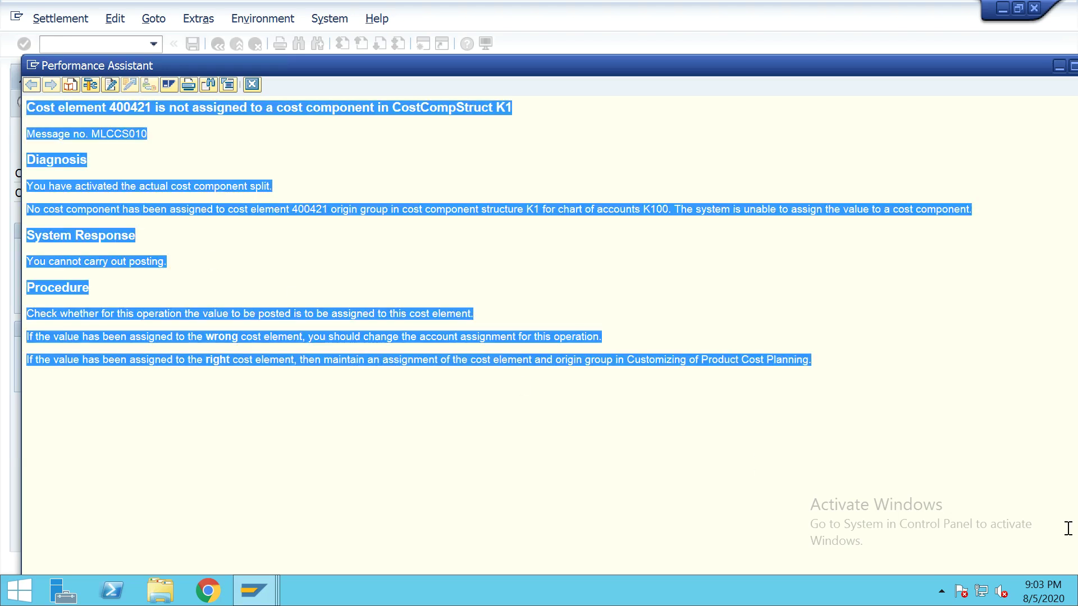
click(412, 309)
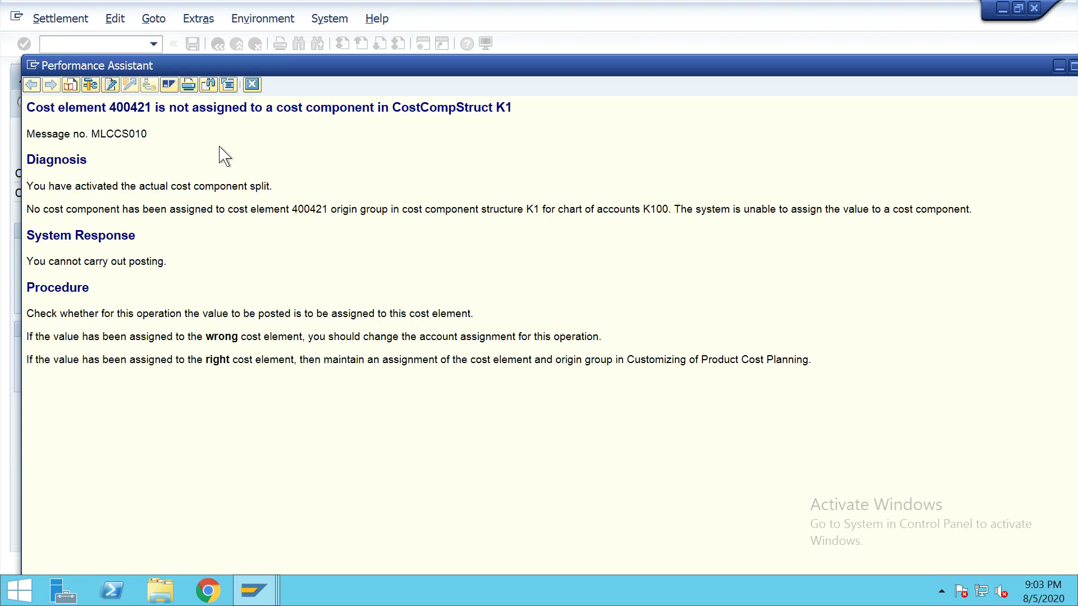
double_click(137, 108)
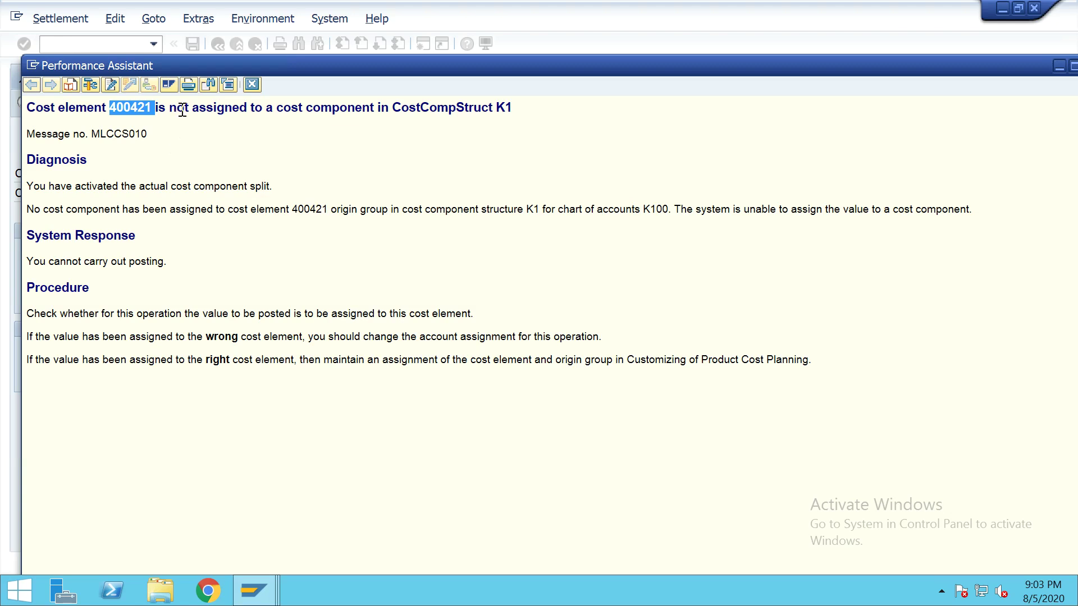
click(252, 85)
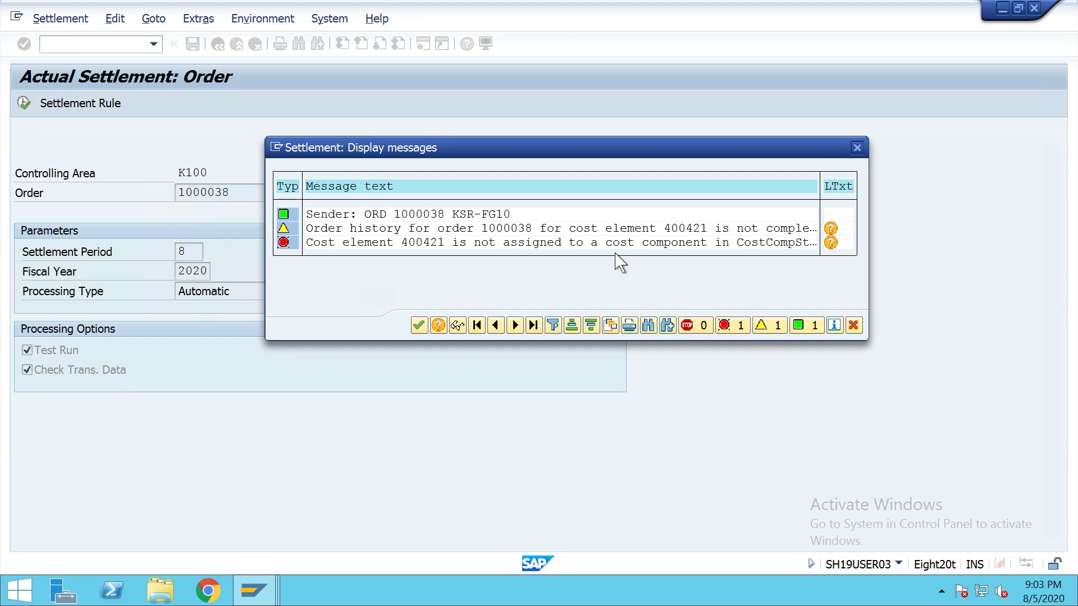
click(853, 325)
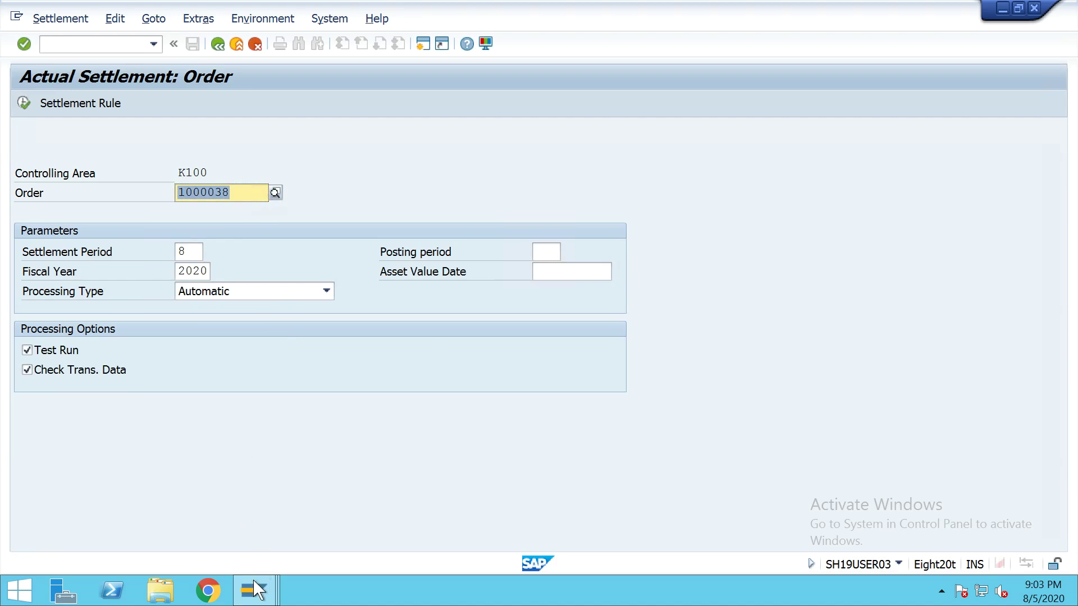
Restart FCMLHELP in the HelpDesk window and choose 'HelpDesk for miscellaneous'.
mouse_move(261, 578)
click(287, 533)
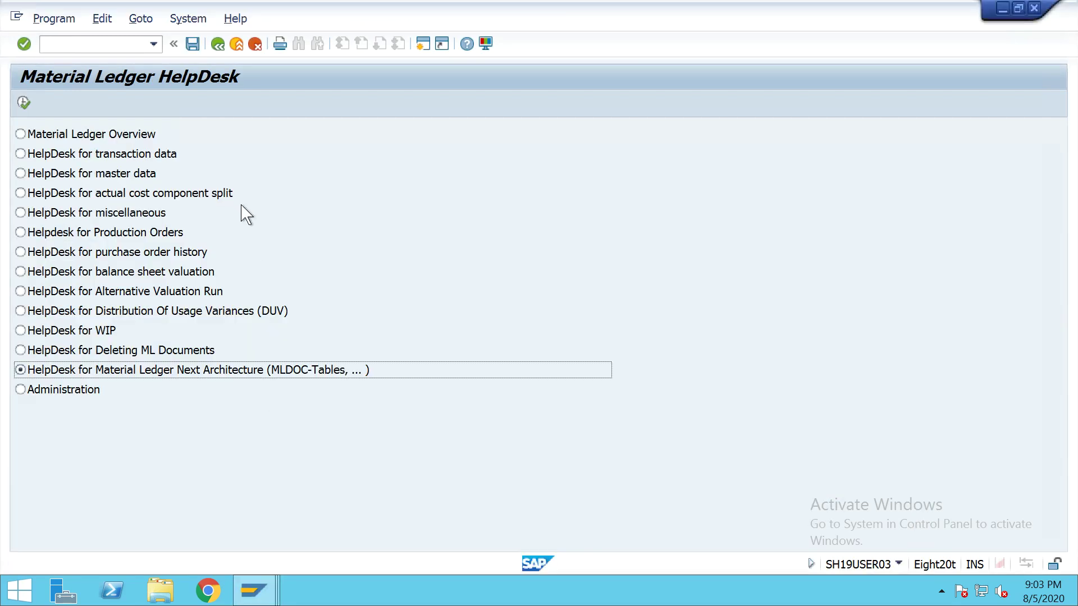
click(151, 44)
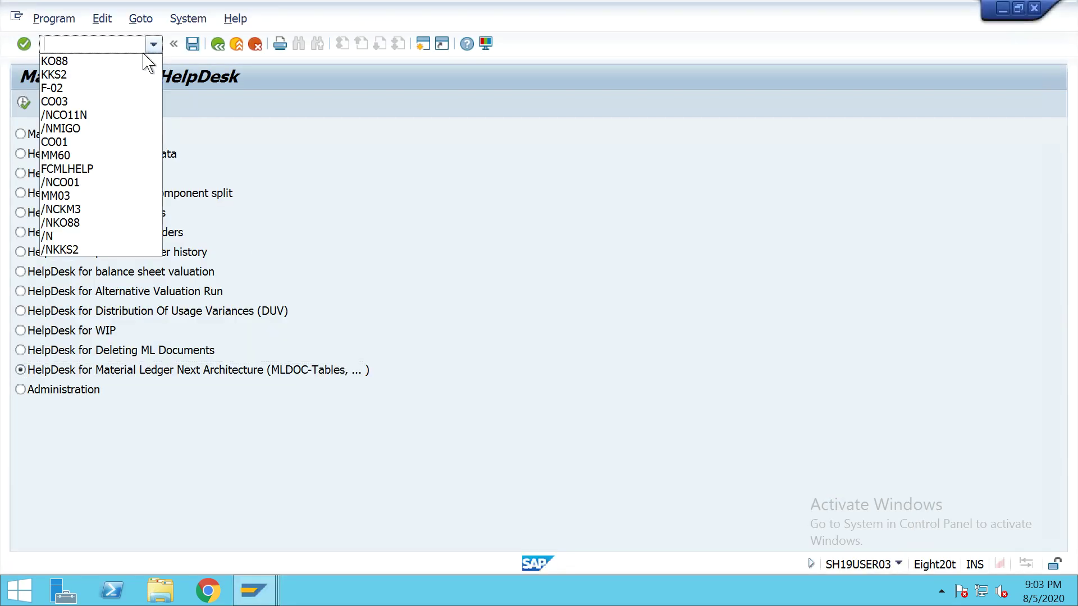
click(96, 45)
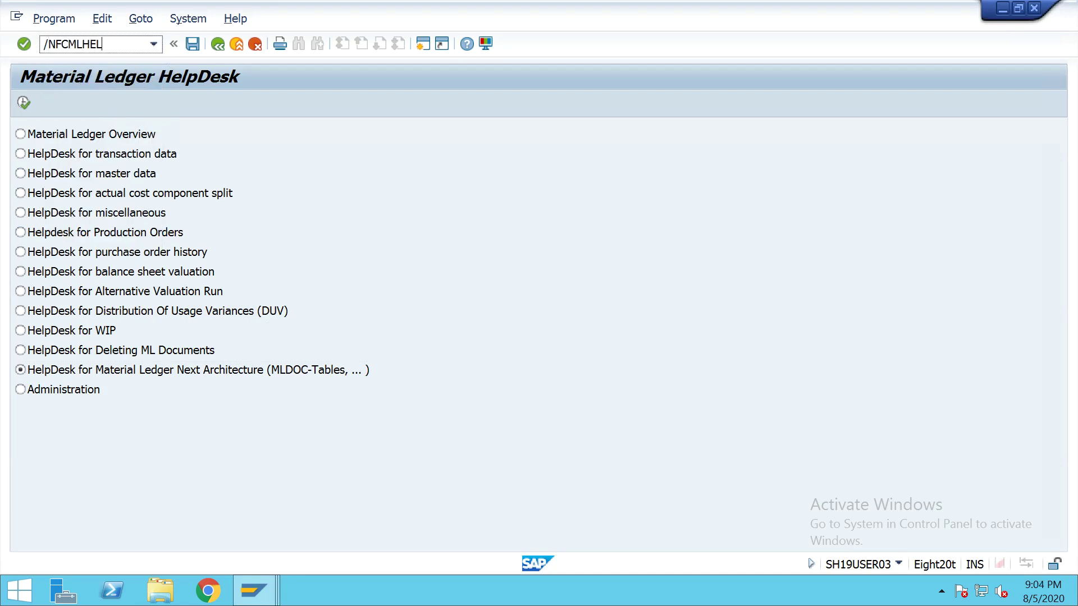
key(Return)
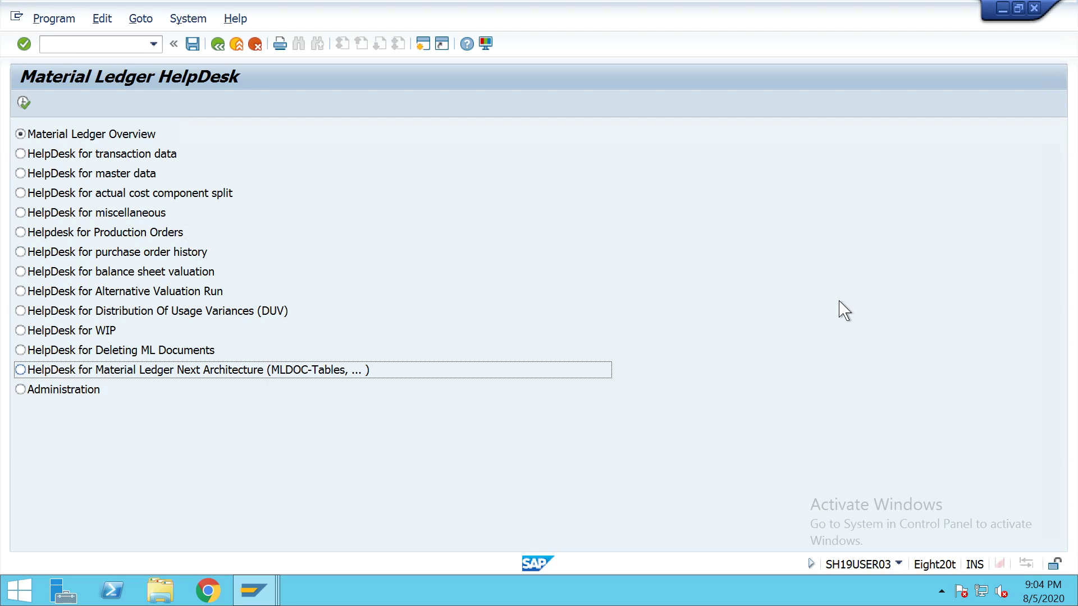
click(127, 215)
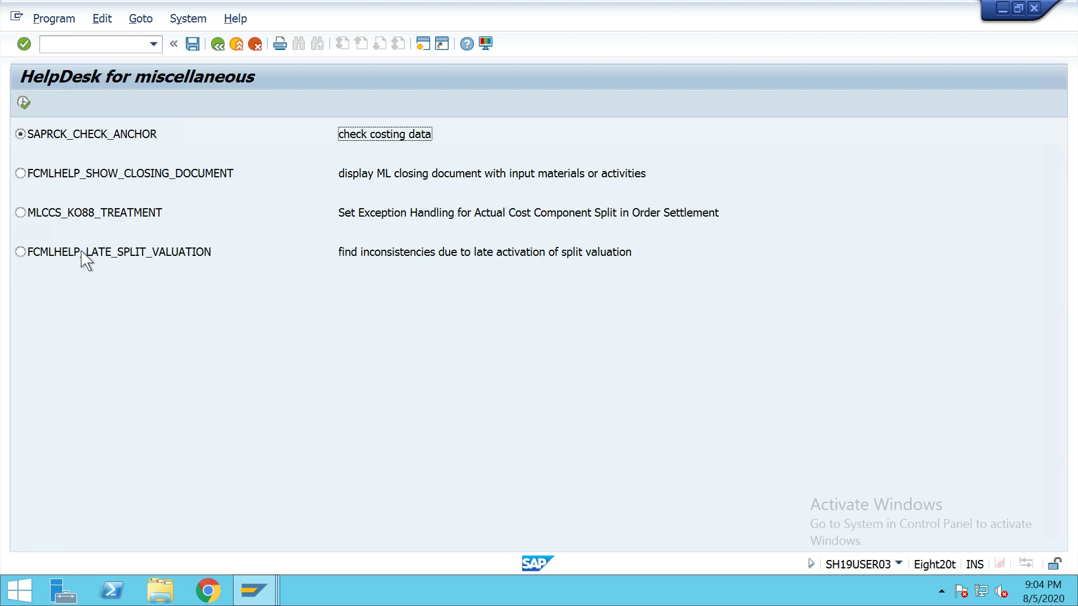
Select the MLCCS_KO88_TREATMENT order-settlement exception tool and execute it.
click(20, 213)
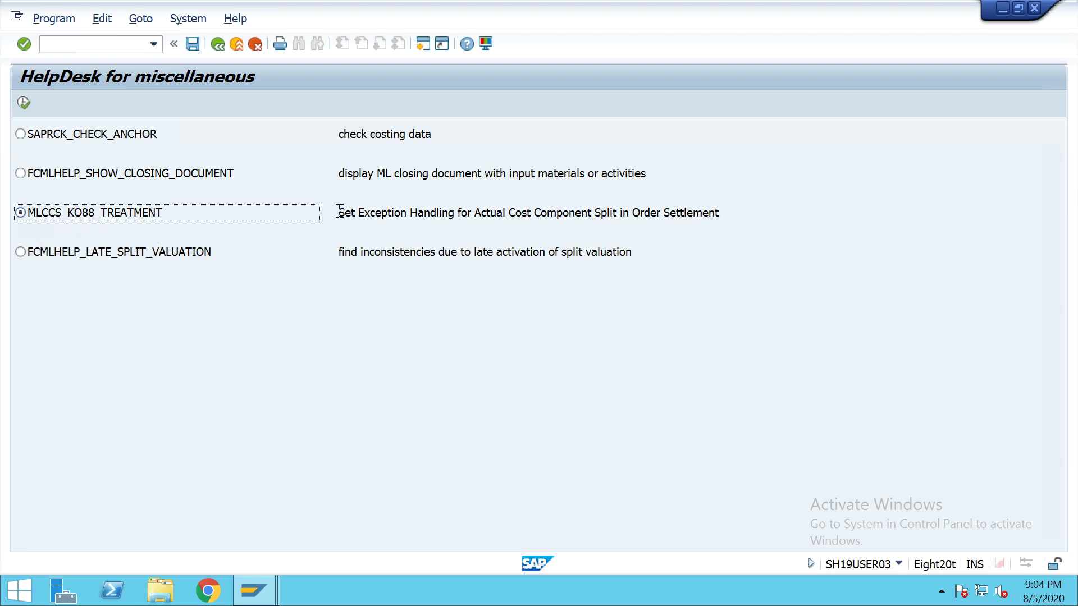
drag(342, 212, 752, 222)
click(656, 218)
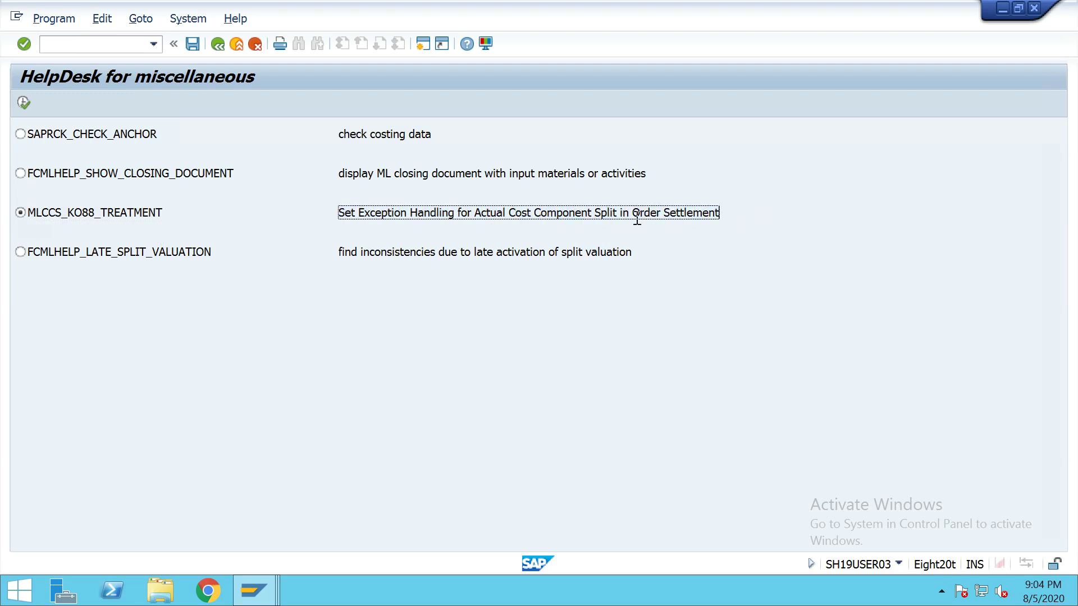
drag(636, 215, 751, 212)
click(729, 236)
click(25, 103)
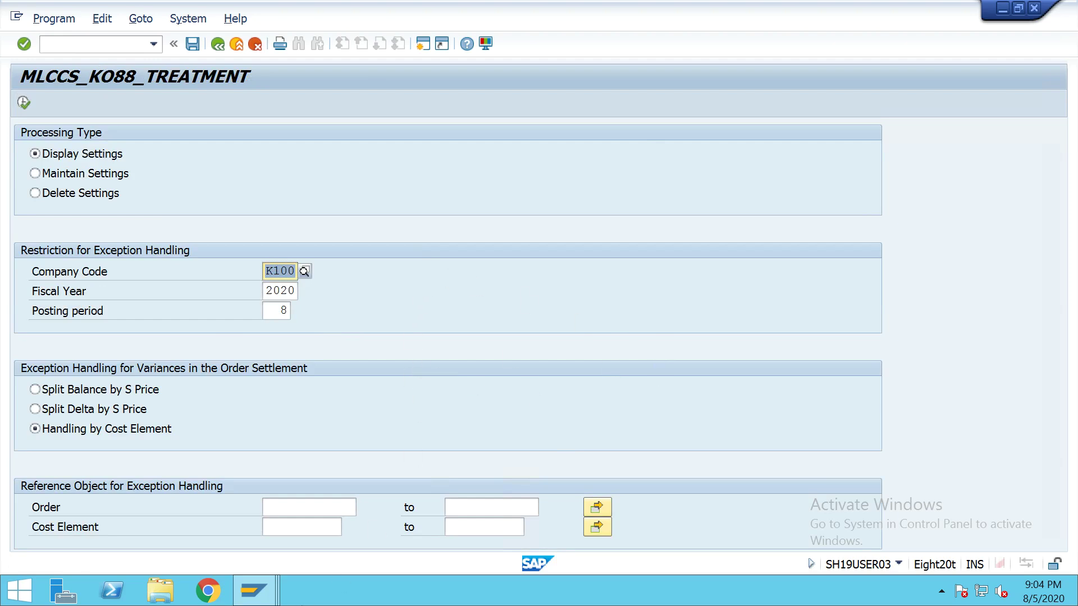
Rerun the KO88 test settlement and copy cost element 400421 from the error.
click(269, 596)
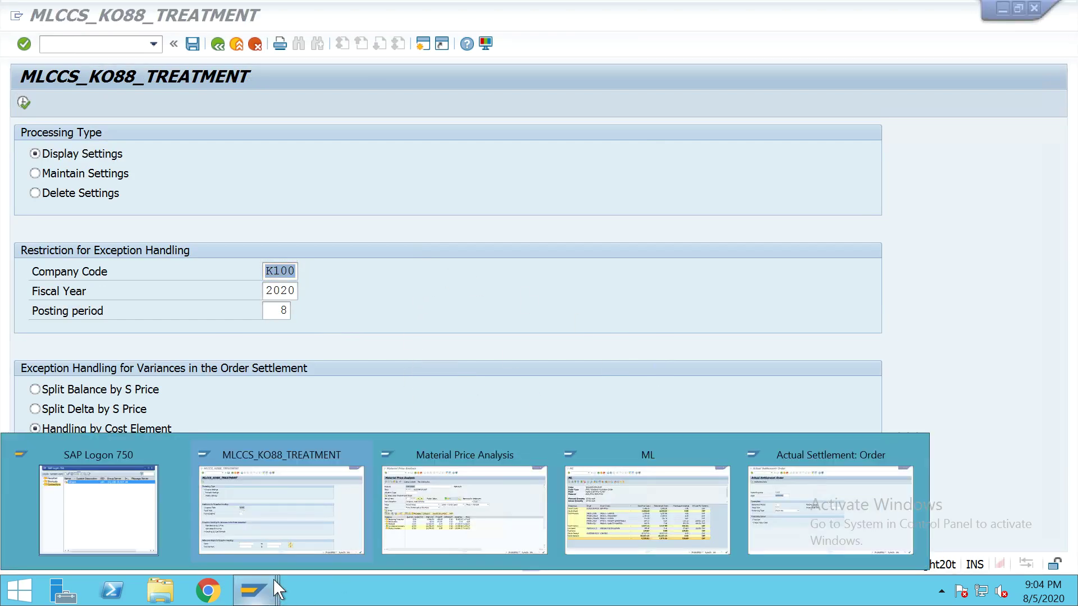
click(808, 512)
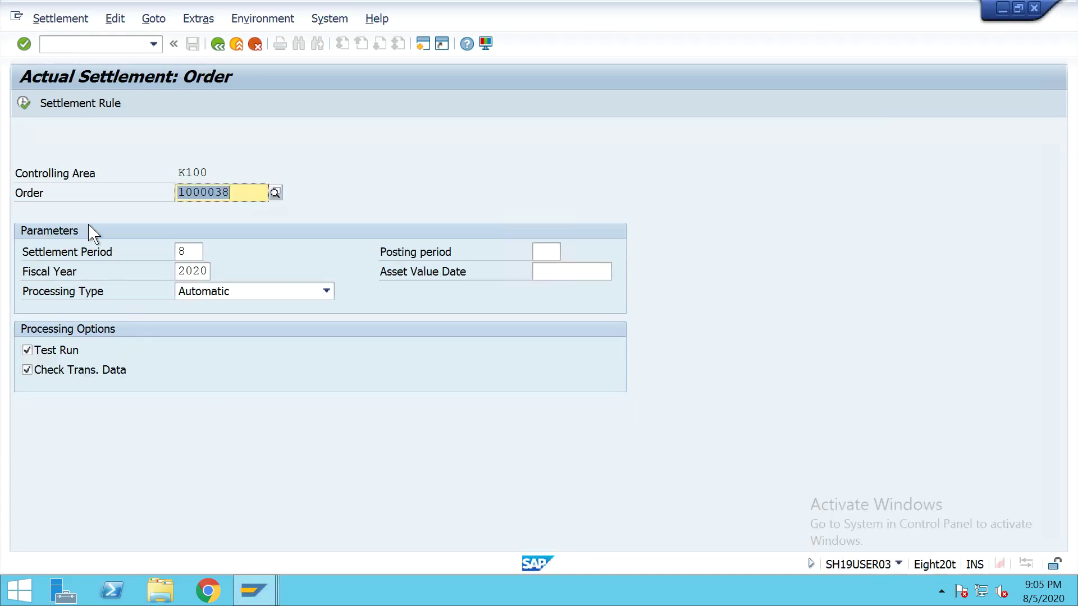
click(24, 104)
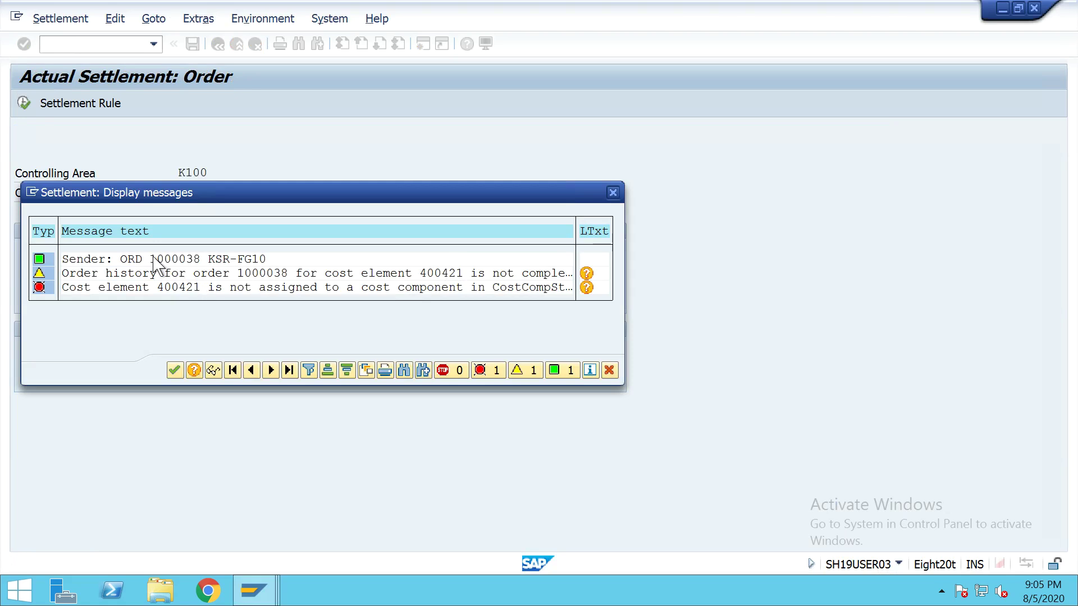
drag(152, 259, 209, 259)
drag(158, 288, 208, 295)
key(ctrl+c)
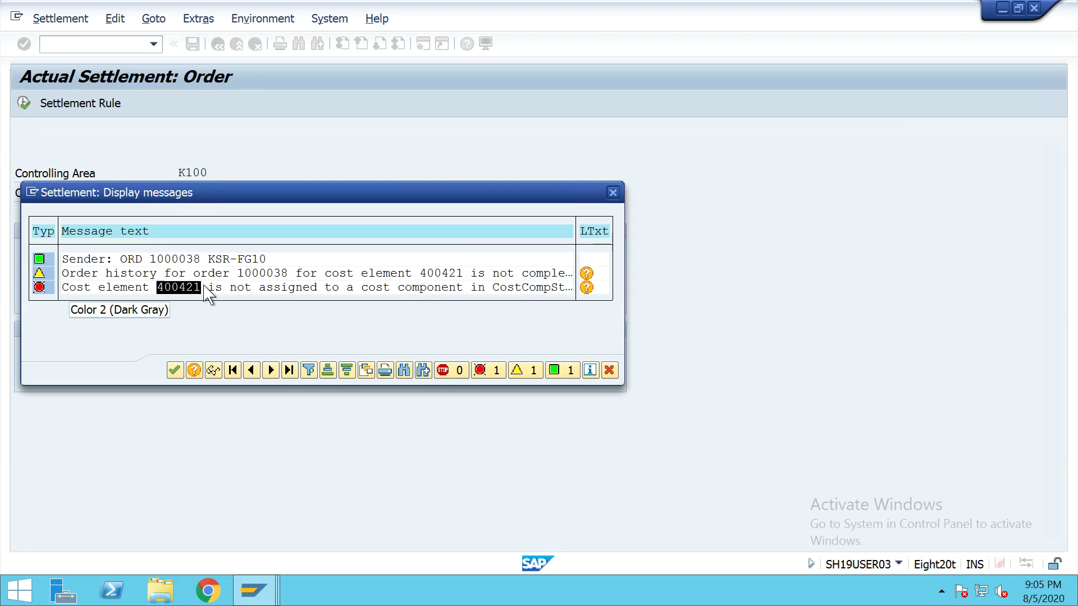
Paste 400421 into MLCCS_KO88_TREATMENT's Cost Element field and fetch order 1000038 from the messages.
click(256, 597)
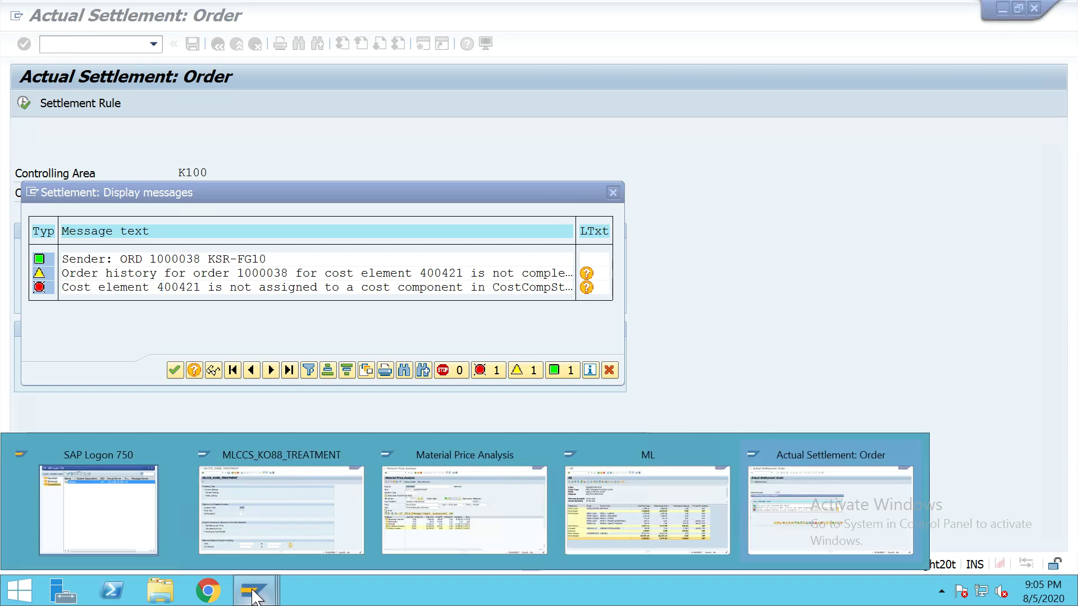
click(305, 498)
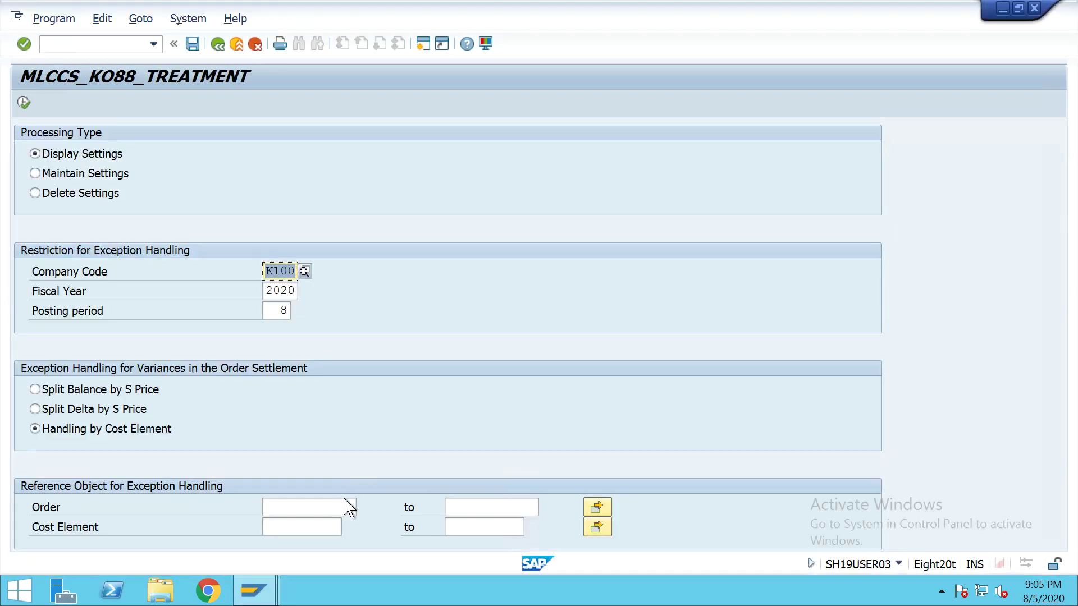
click(301, 532)
key(ctrl+v)
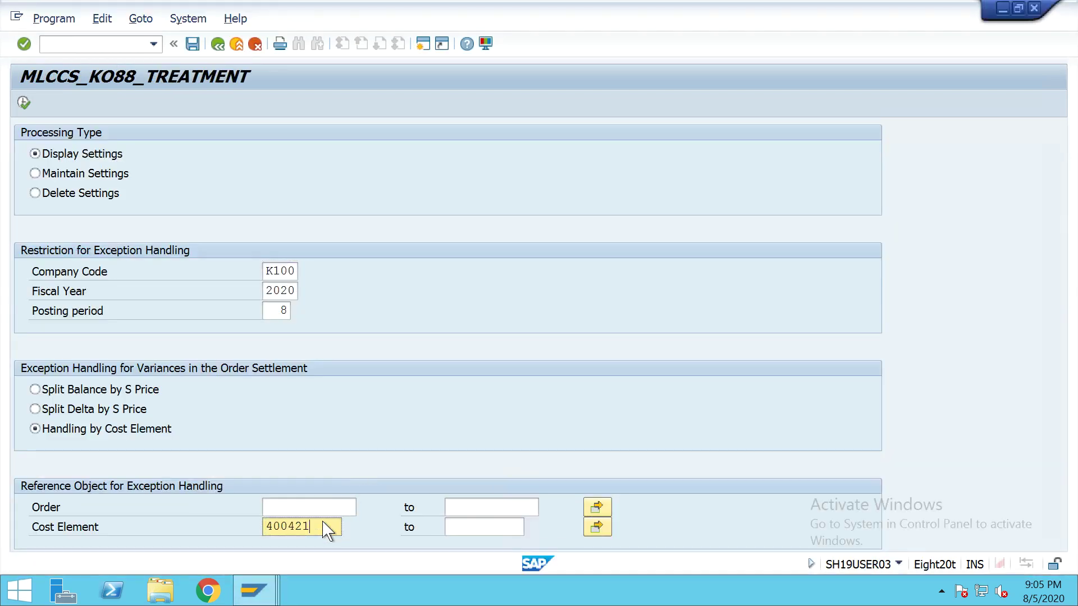
click(307, 505)
key(alt+Tab)
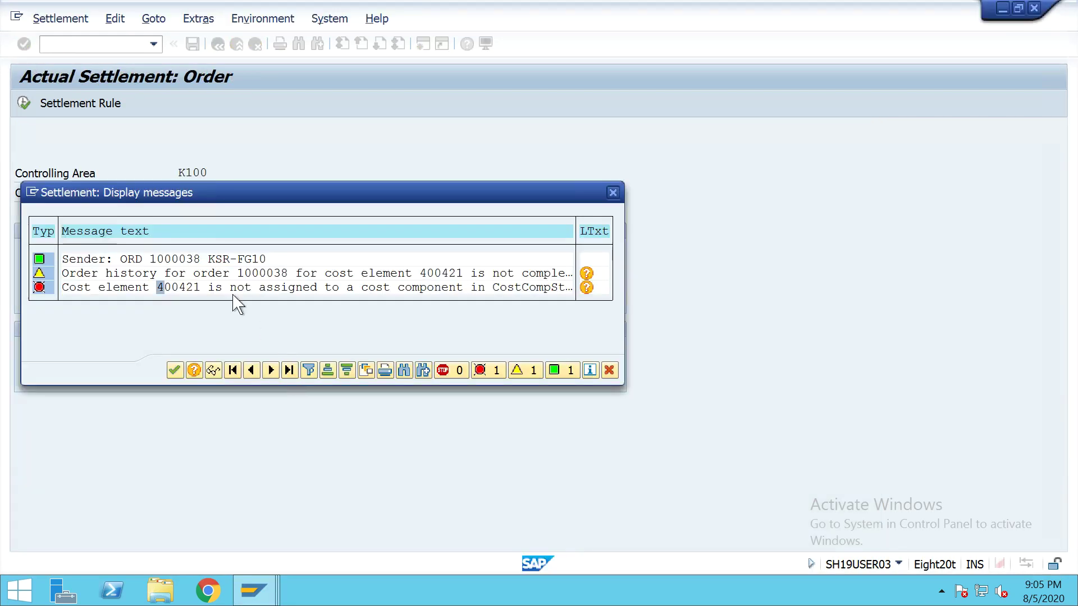
drag(151, 260, 202, 264)
key(ctrl+c)
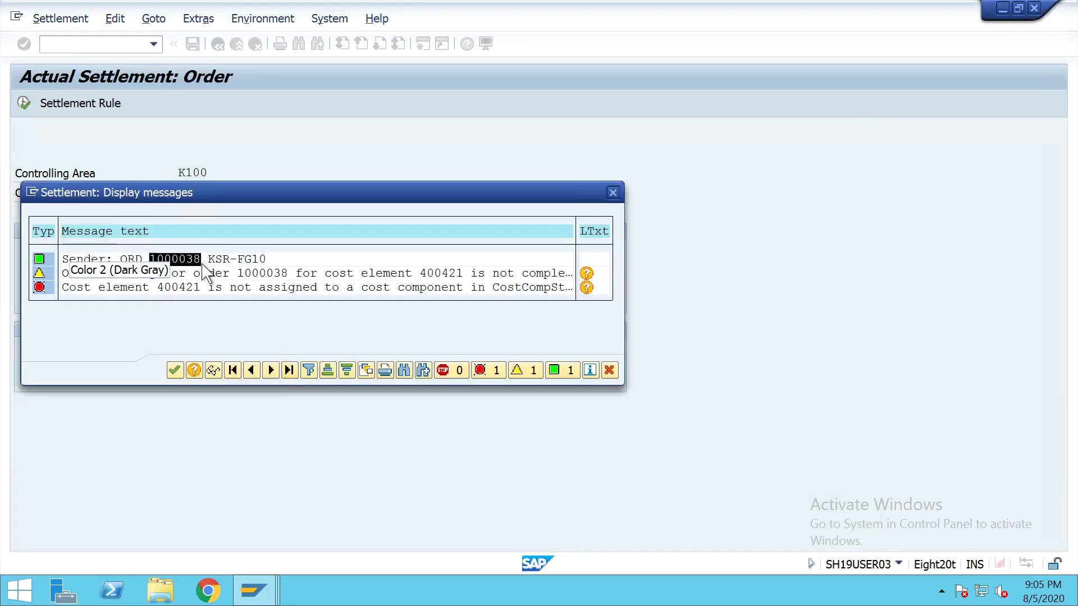
key(alt+Tab)
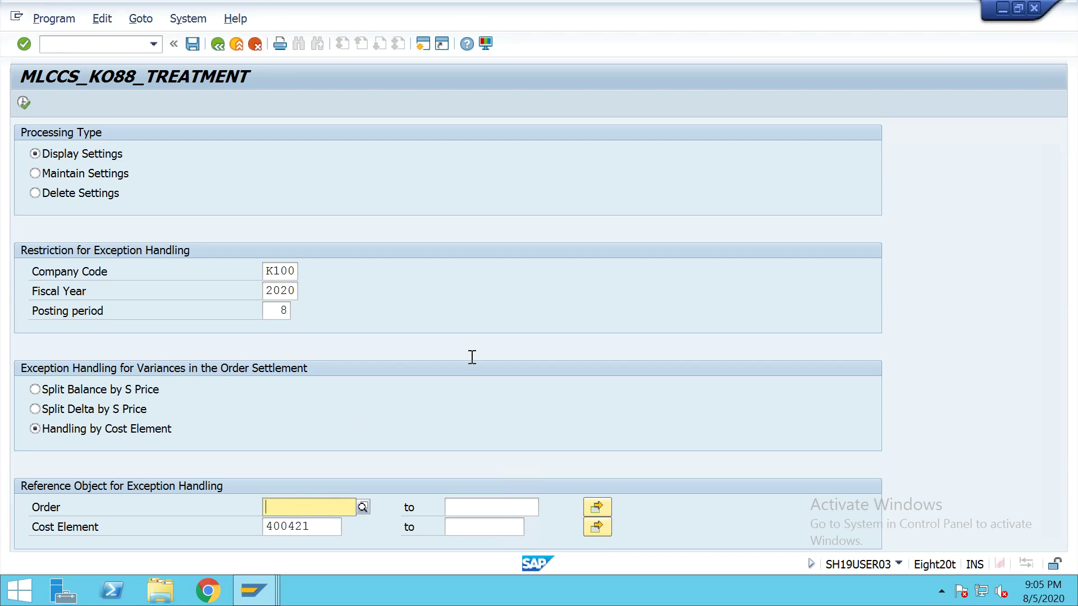
Enter order 1000038, run Maintain Settings, and acknowledge the information message.
key(ctrl+v)
click(74, 193)
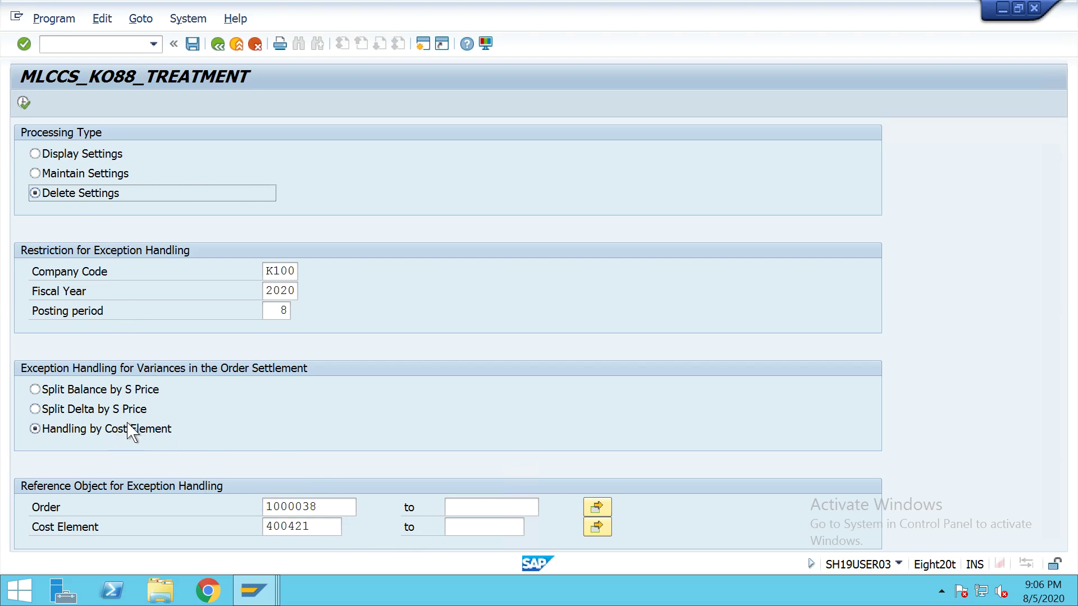
click(87, 176)
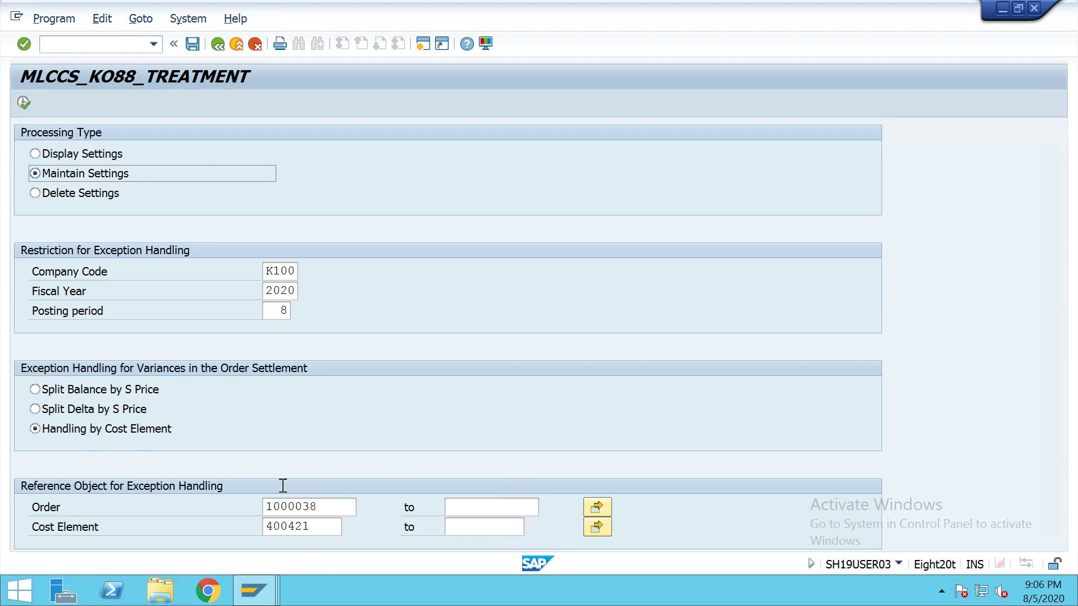
click(23, 103)
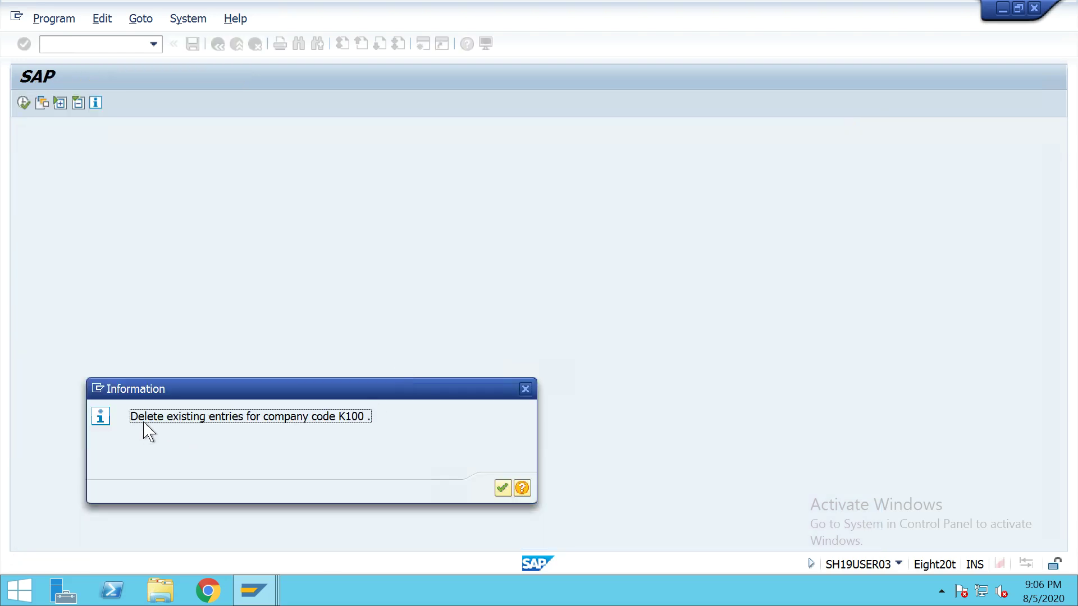
drag(233, 423, 413, 414)
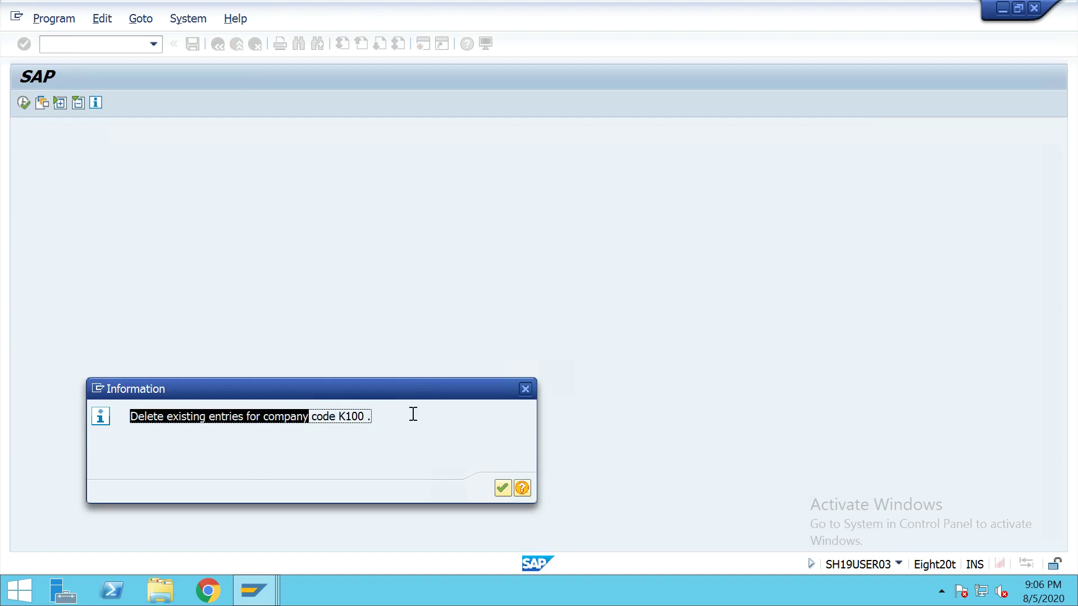
click(502, 488)
Copy order number 1000036 from the listed K100 entries and return to the selection screen.
drag(23, 402, 344, 429)
click(60, 397)
drag(77, 404, 0, 398)
key(ctrl+c)
click(219, 45)
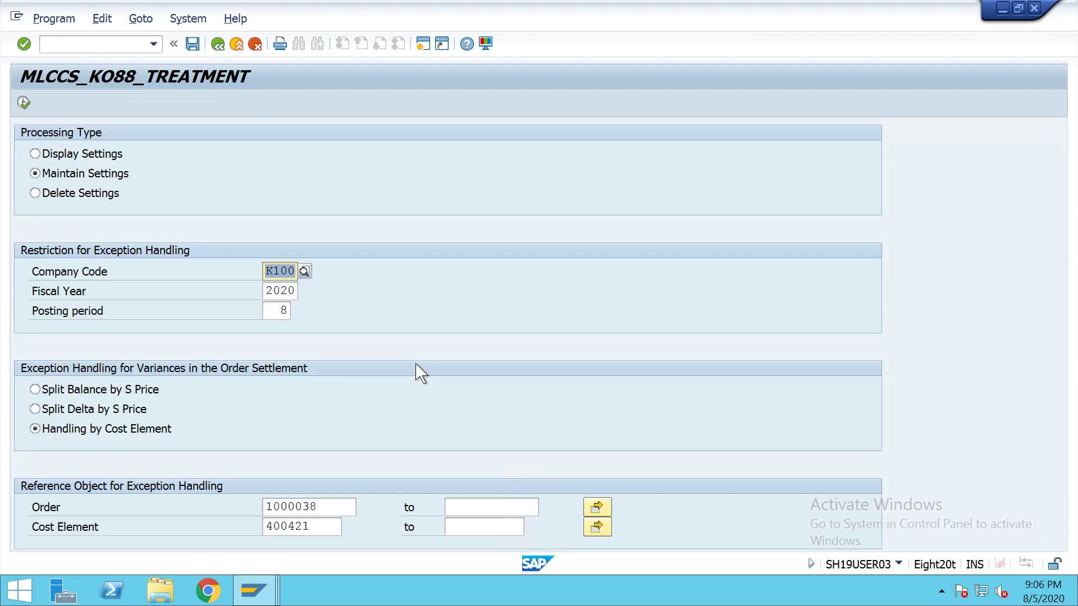
Change the order to 1000036 and run Delete Settings, confirming the list contains no data.
click(328, 504)
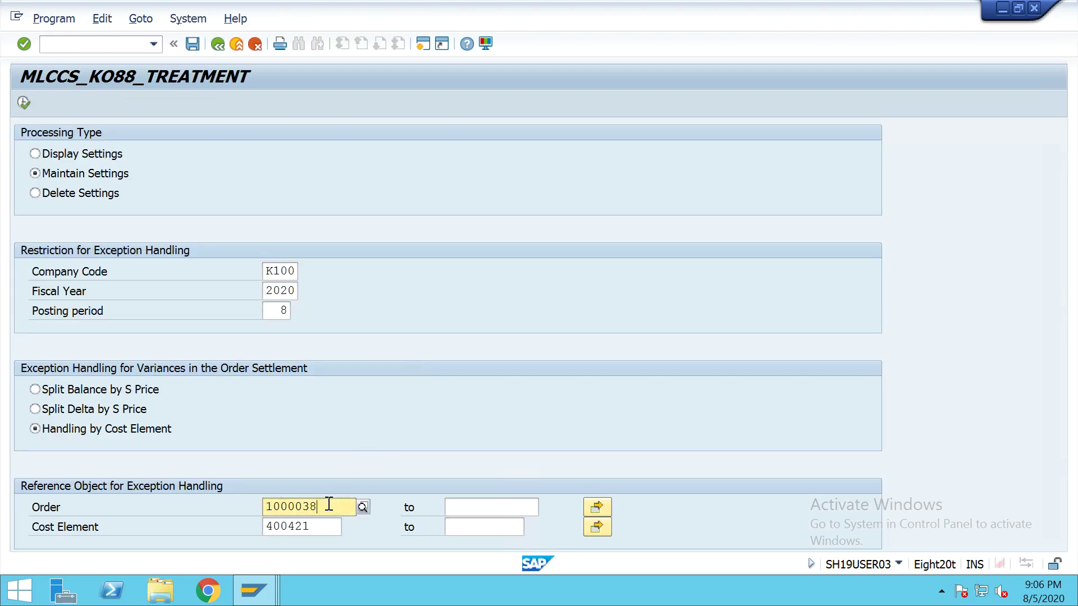
key(BackSpace)
double_click(330, 506)
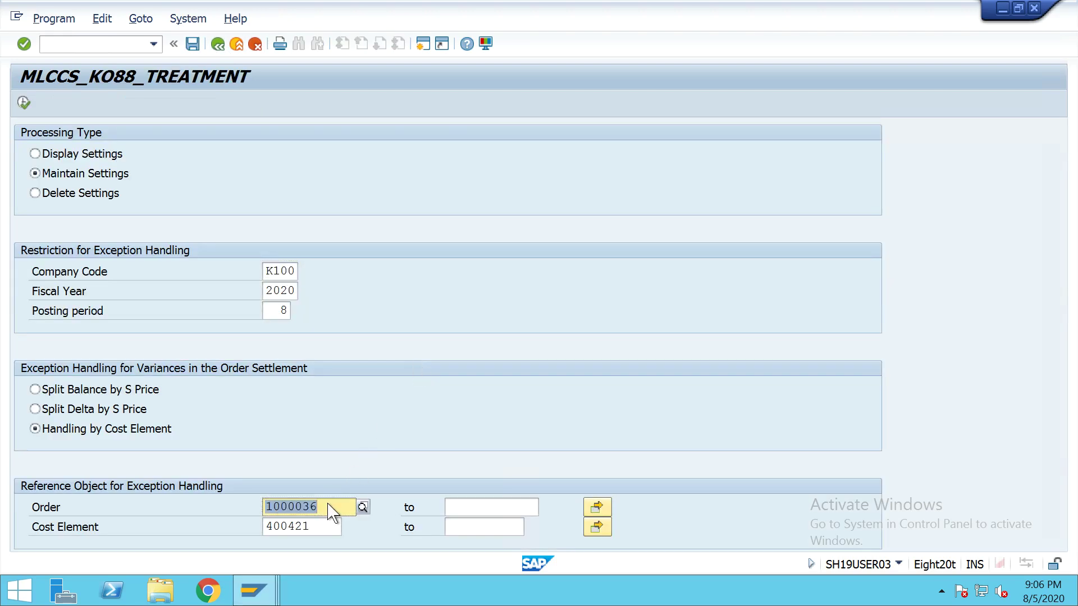
click(73, 192)
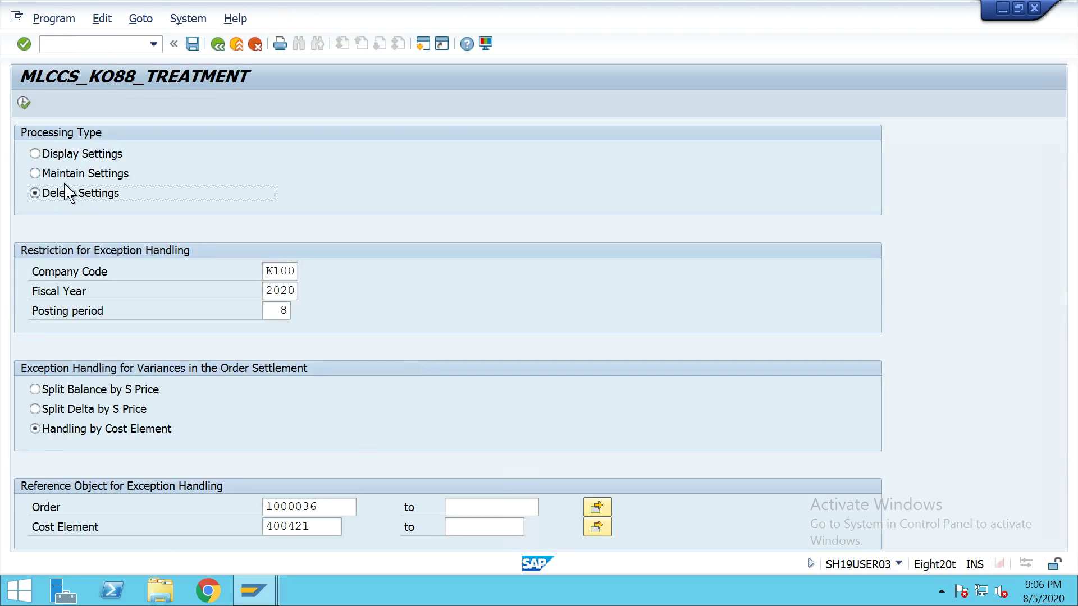
click(25, 104)
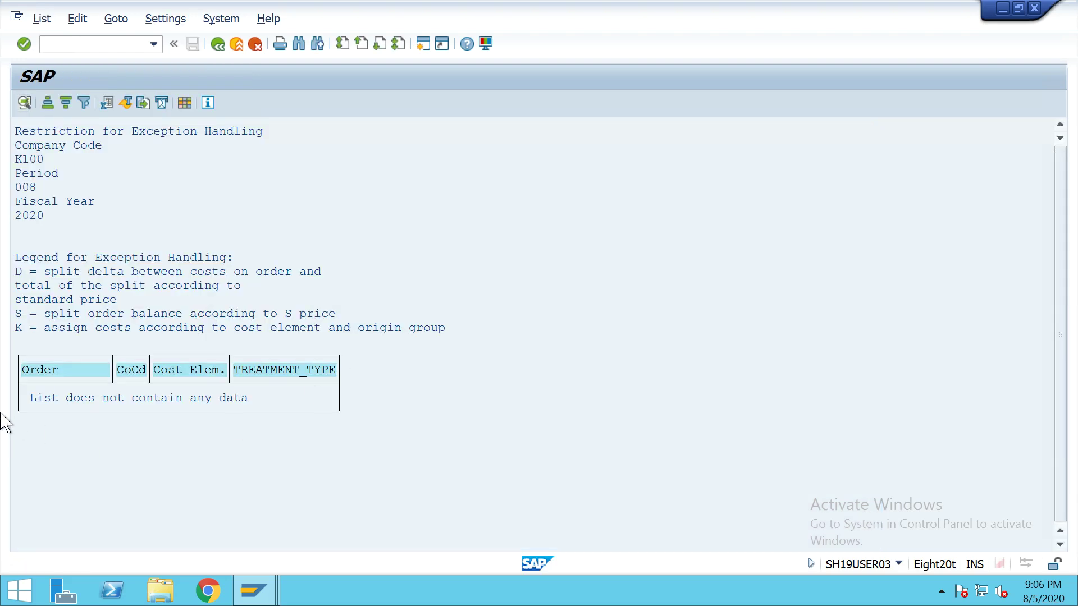
drag(25, 400, 243, 400)
click(409, 411)
Switch the order to 1000038 and run Maintain Settings, saving treatment K with cost element 400421.
click(218, 45)
click(327, 507)
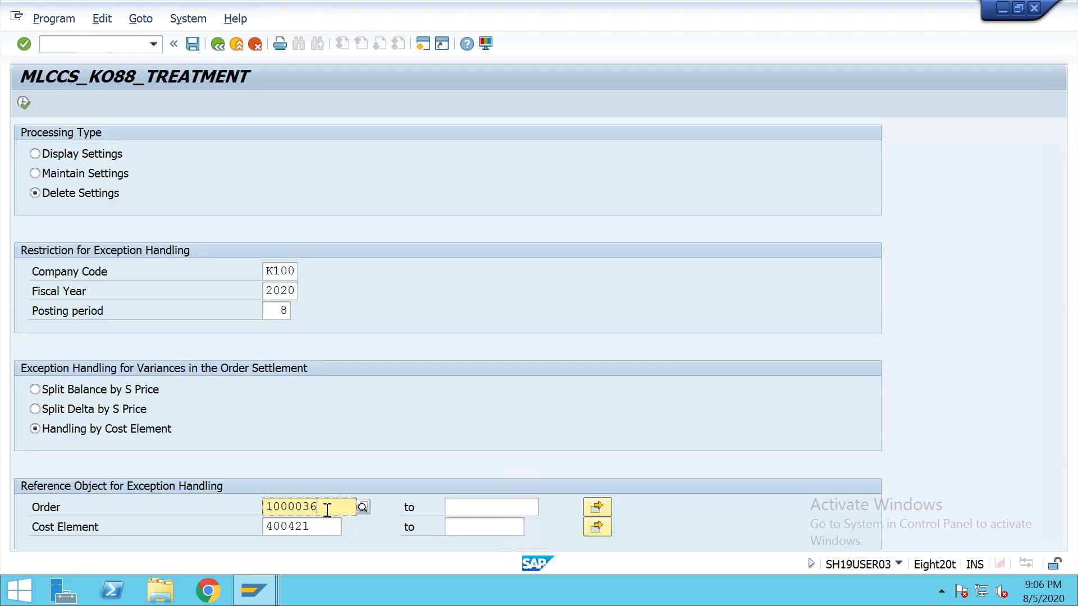
key(BackSpace)
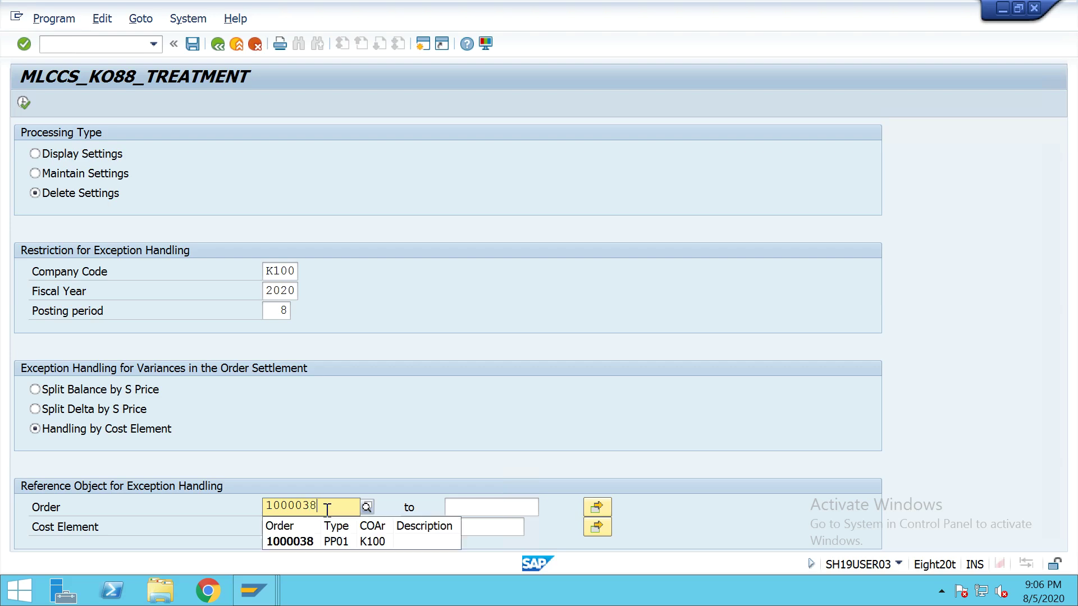
key(Return)
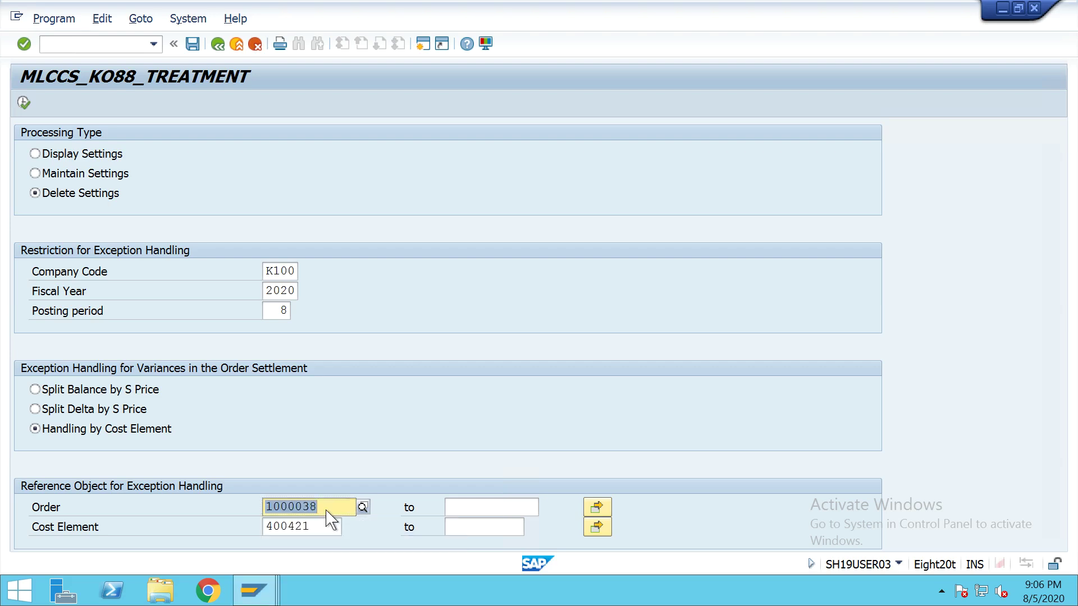
click(58, 174)
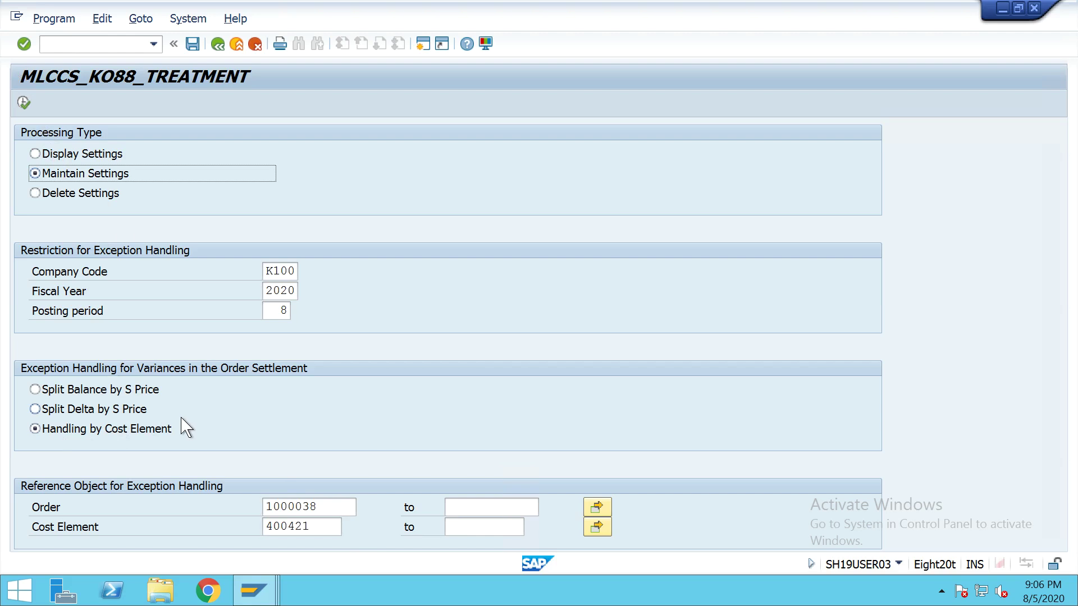
click(24, 102)
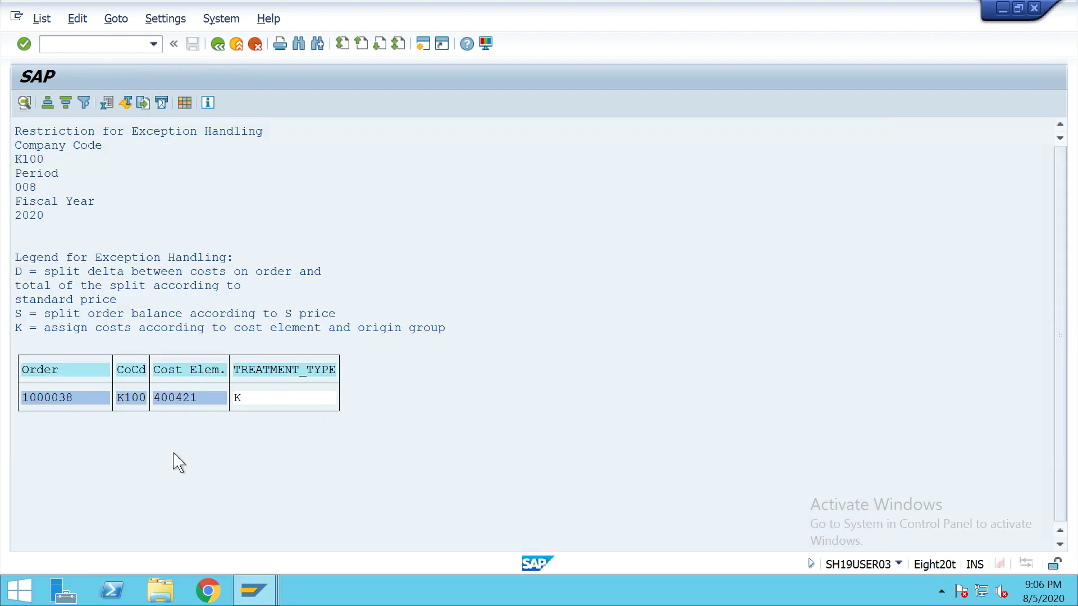
drag(25, 399, 231, 415)
click(223, 46)
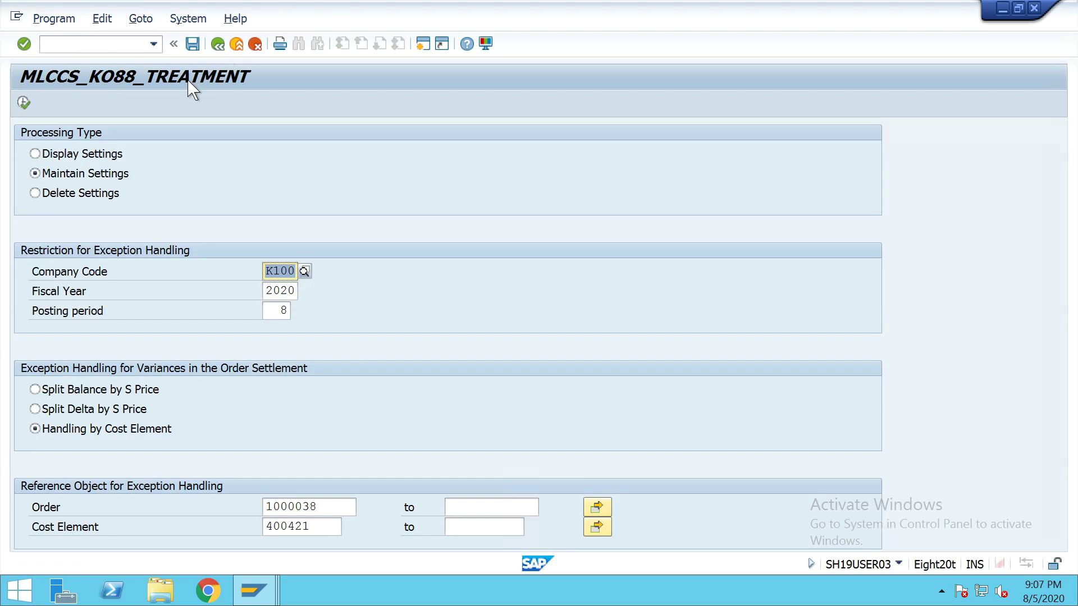
Run Split Balance by S Price for order 1000038; the saved entry still shows treatment K.
click(85, 393)
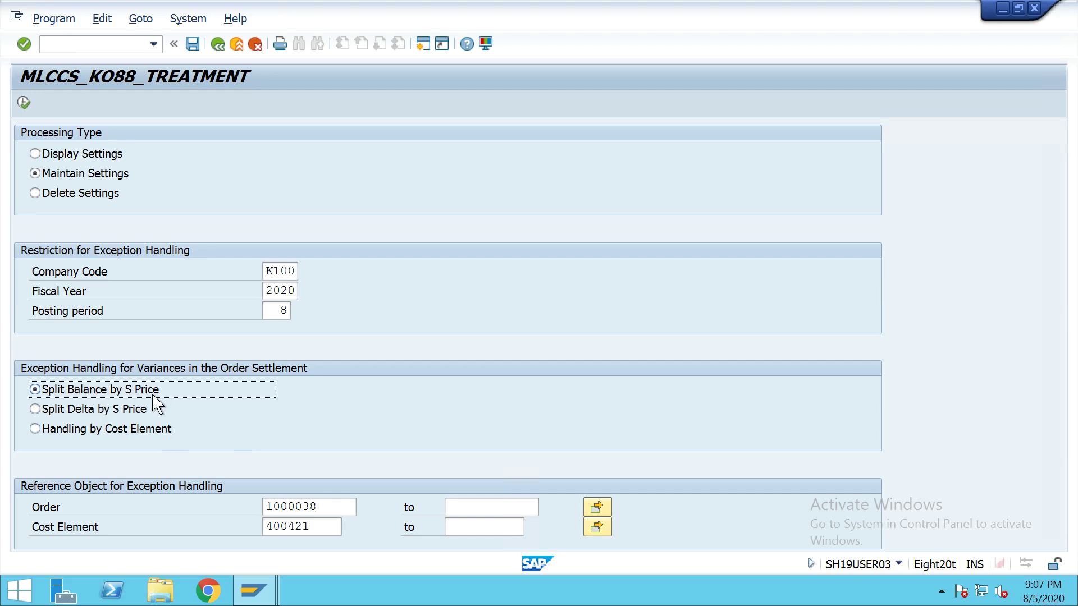
click(24, 103)
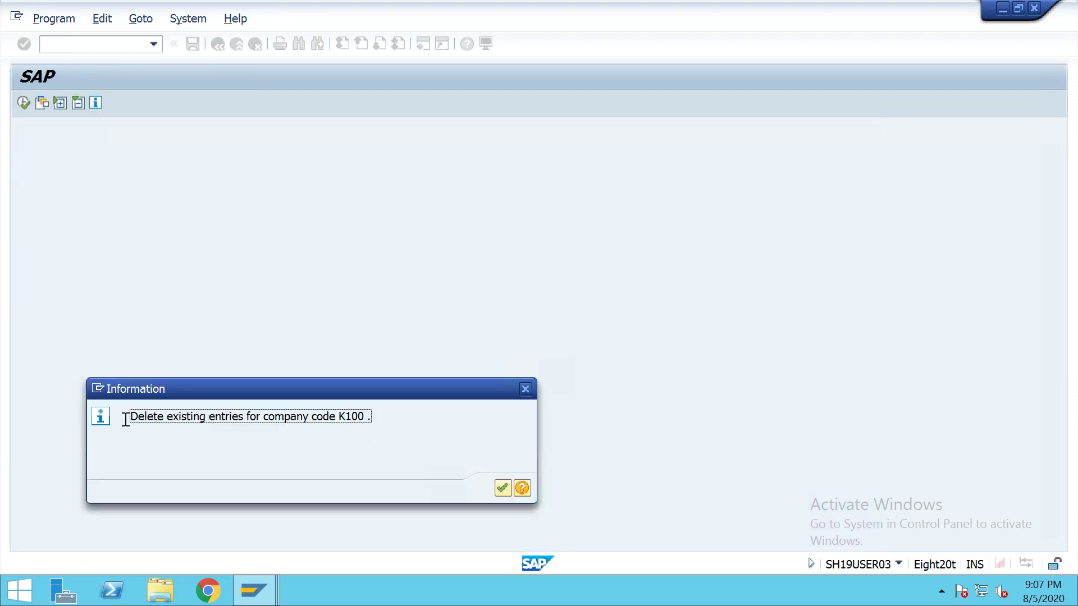
drag(212, 418, 466, 454)
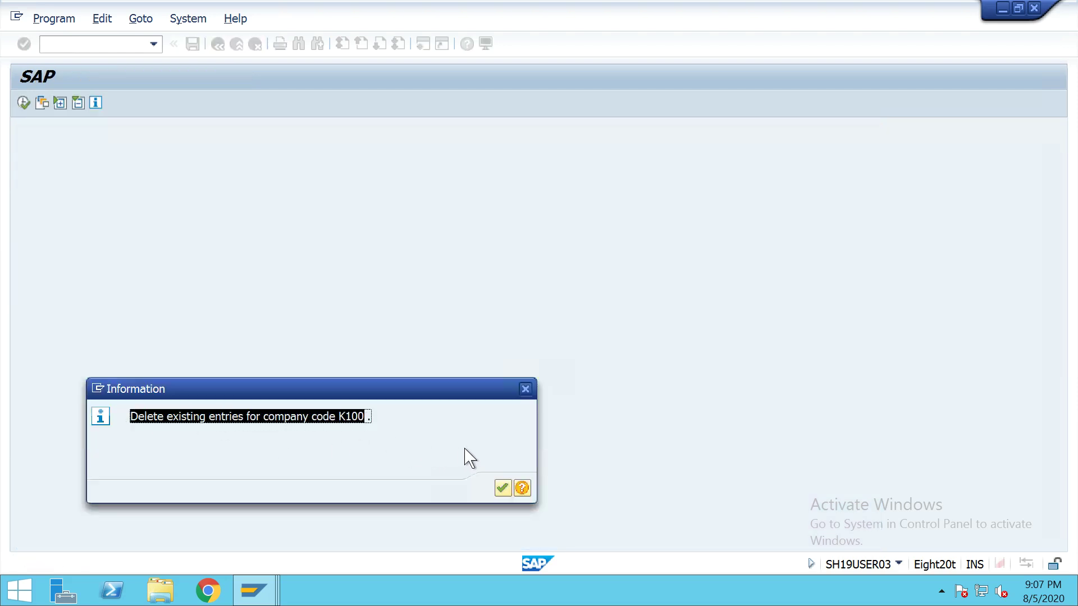
click(503, 488)
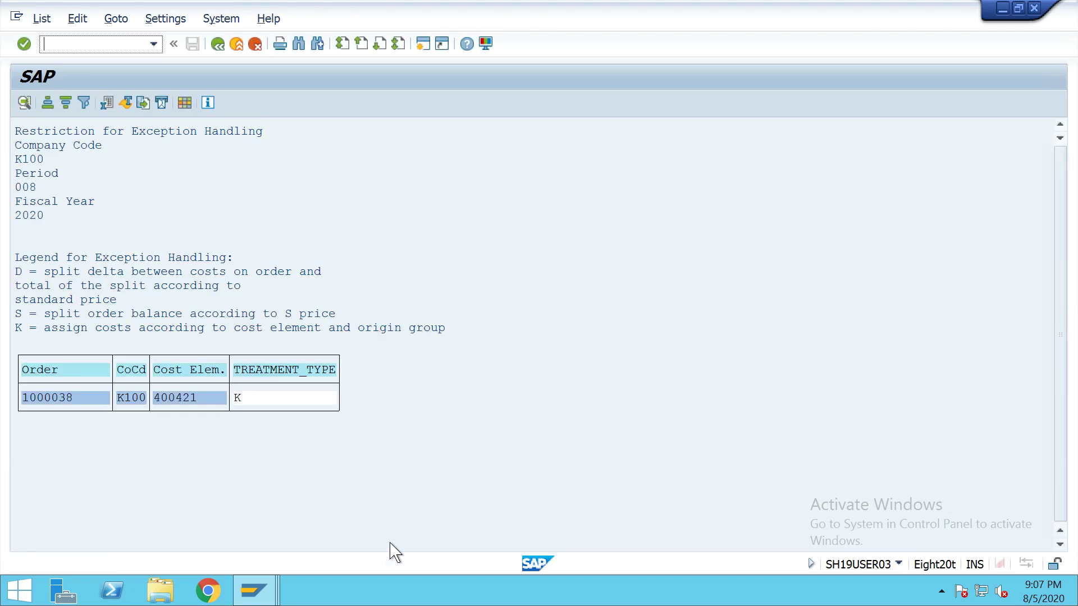
drag(24, 399, 233, 418)
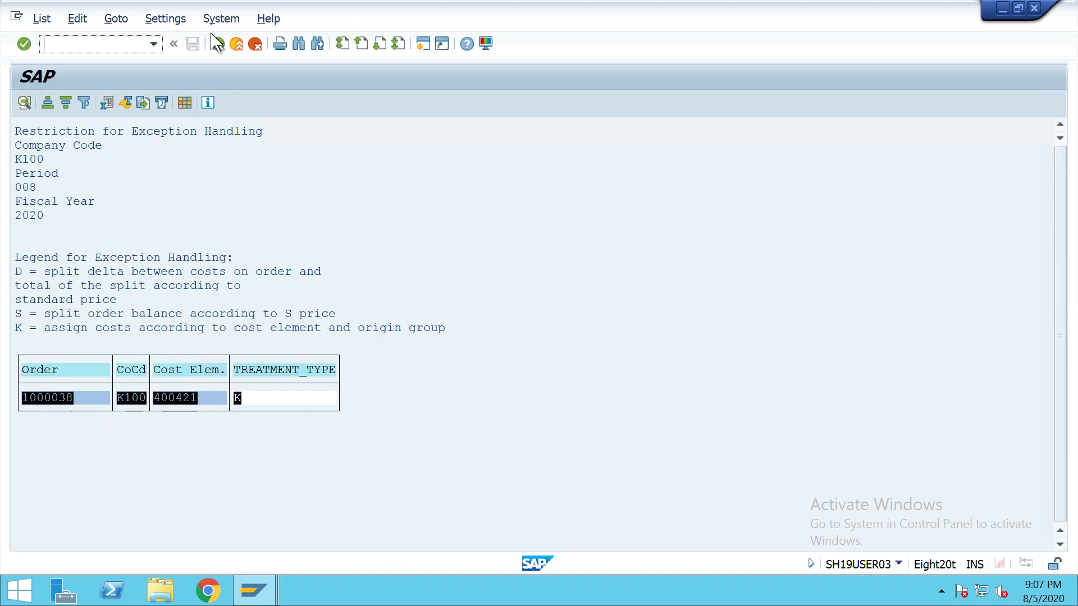
click(217, 45)
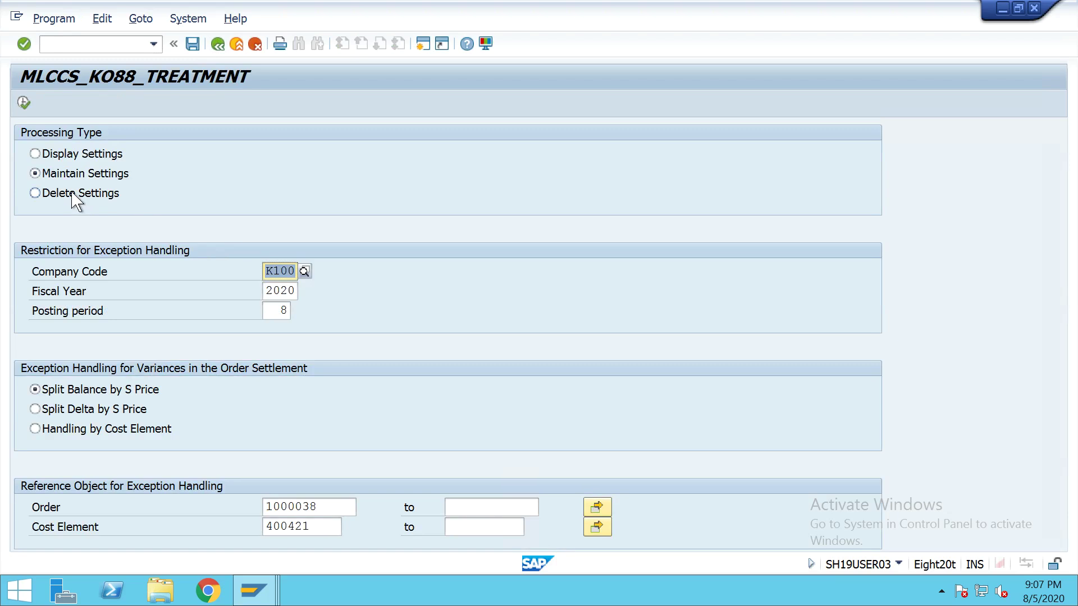
Delete the existing K entry, then re-run Maintain Settings to save treatment S for 1000038.
click(77, 196)
click(24, 102)
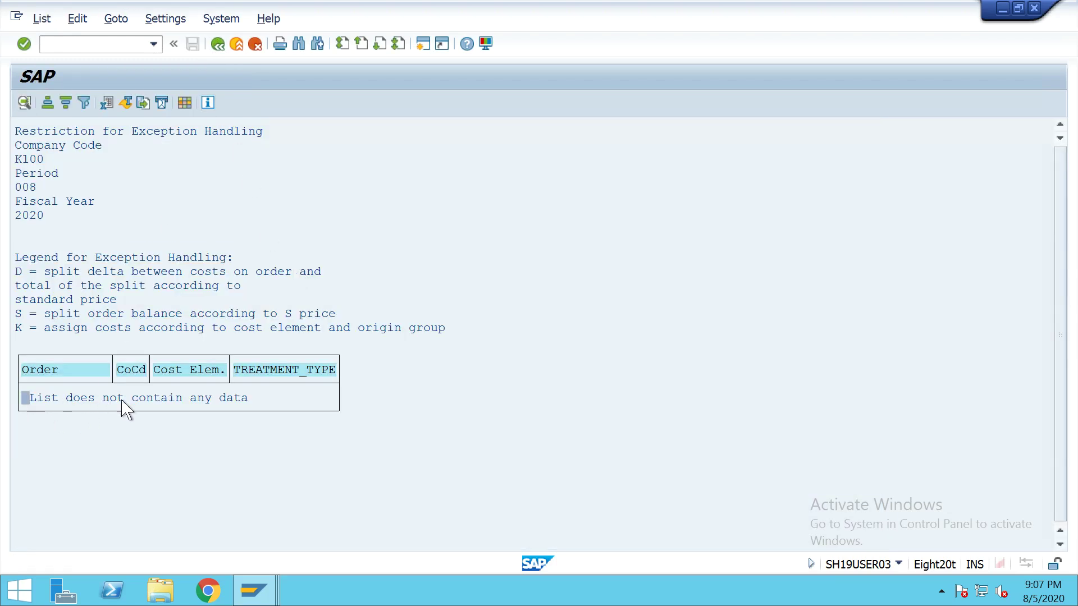
drag(24, 400, 370, 436)
click(218, 45)
click(106, 178)
click(24, 102)
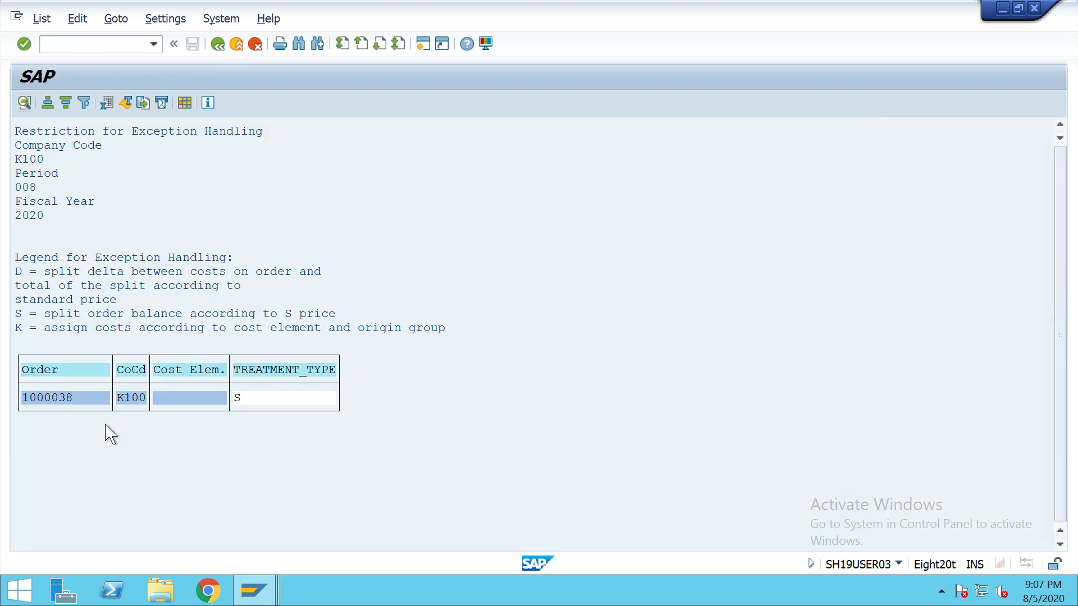
Copy order 1000038, its K100 row values and the S, K and D legend lines from the list.
drag(25, 404, 106, 410)
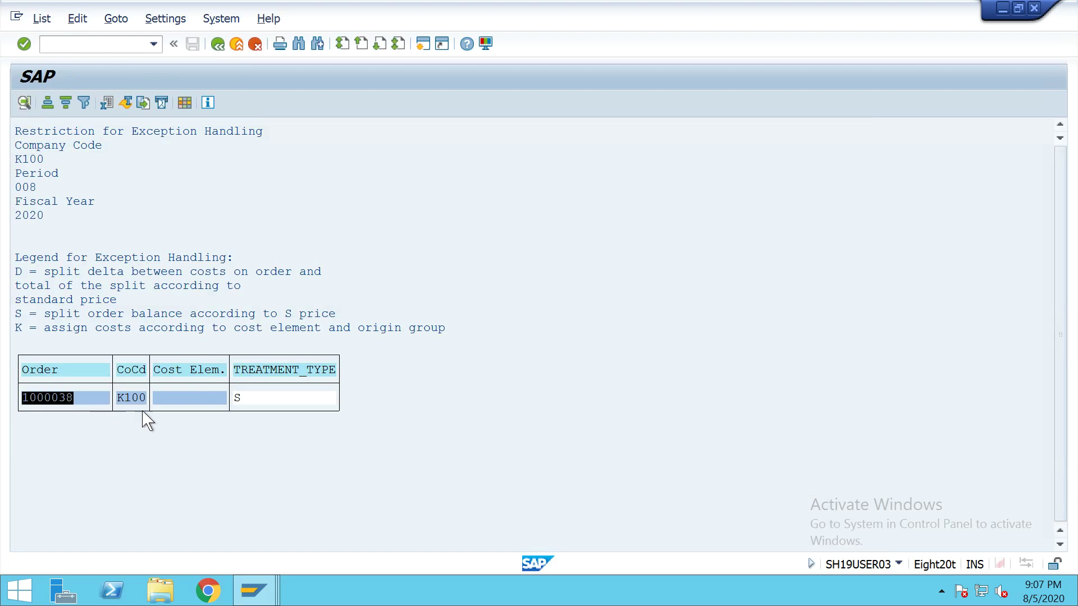
click(87, 408)
key(shift+Home)
key(ctrl+c)
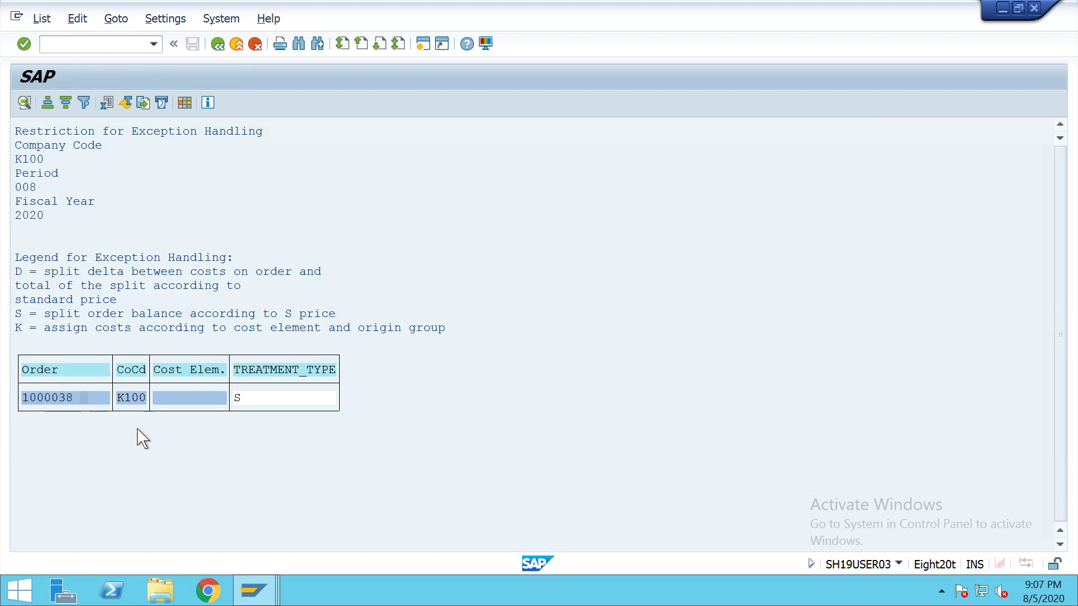
drag(193, 416, 24, 356)
key(ctrl+c)
drag(20, 317, 416, 313)
key(ctrl+c)
drag(17, 330, 512, 334)
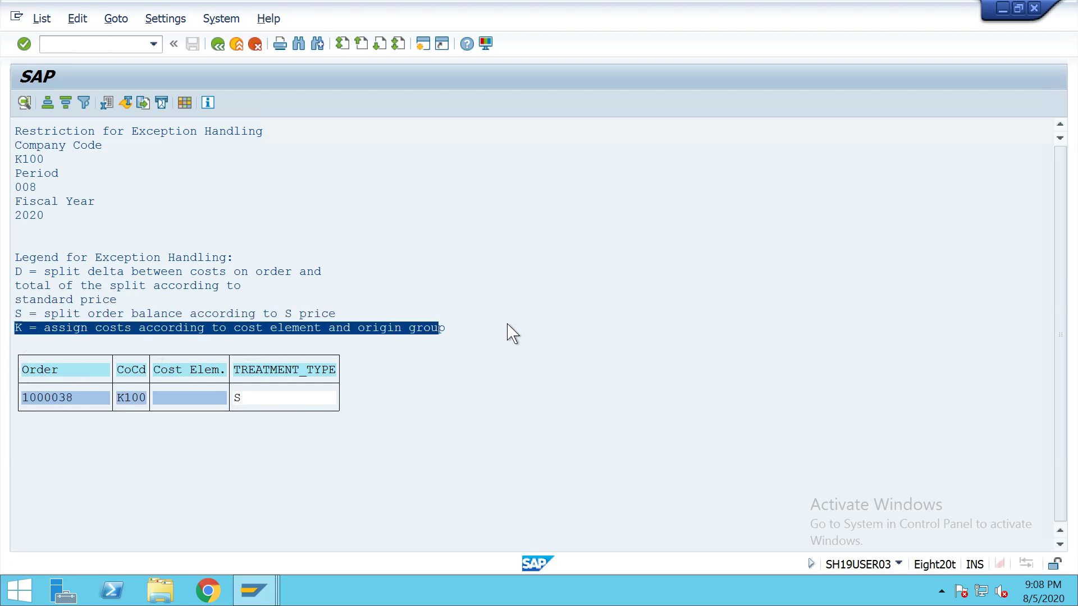
key(ctrl+c)
drag(17, 273, 327, 279)
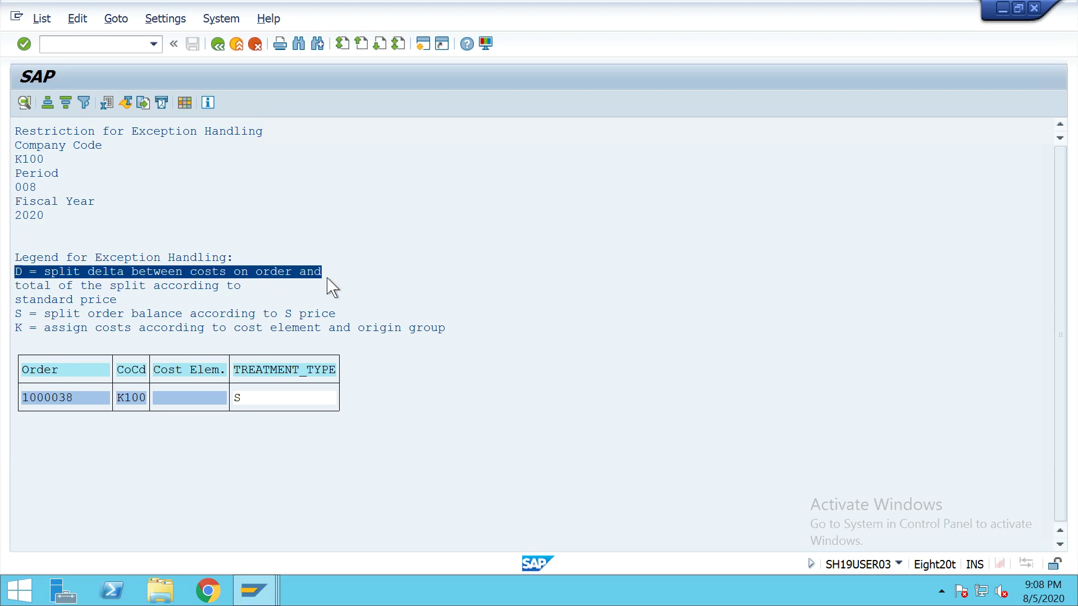
key(ctrl+c)
drag(121, 306, 2, 261)
key(ctrl+c)
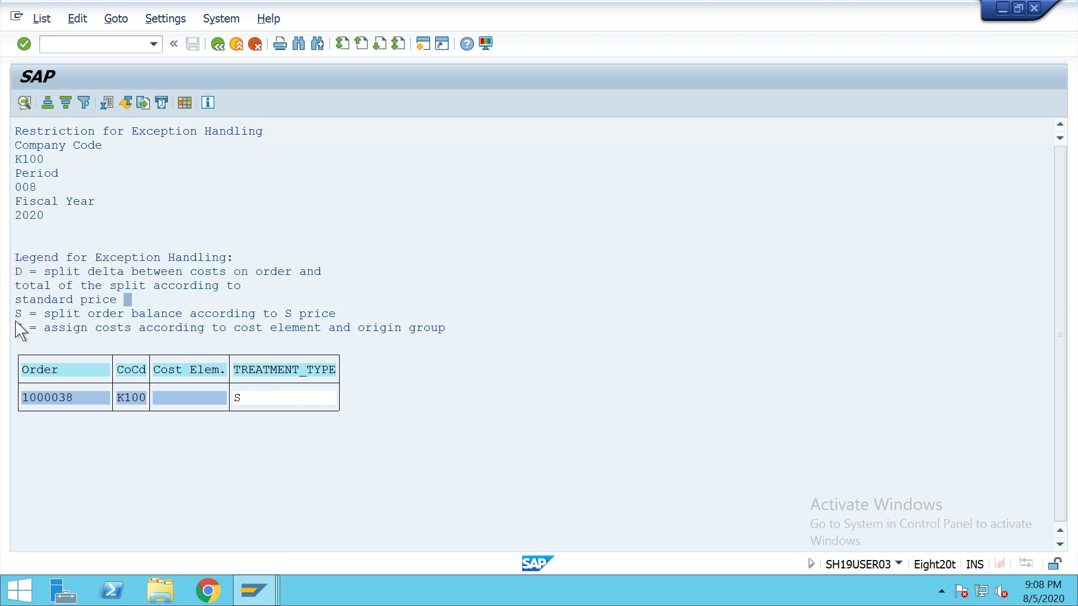
drag(17, 313, 502, 345)
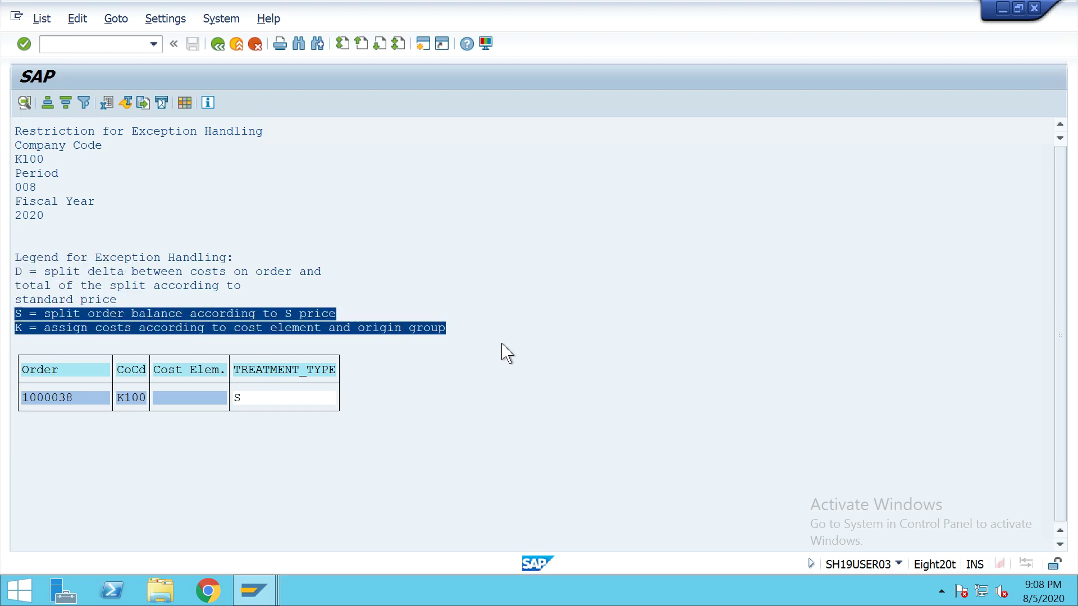
key(ctrl+c)
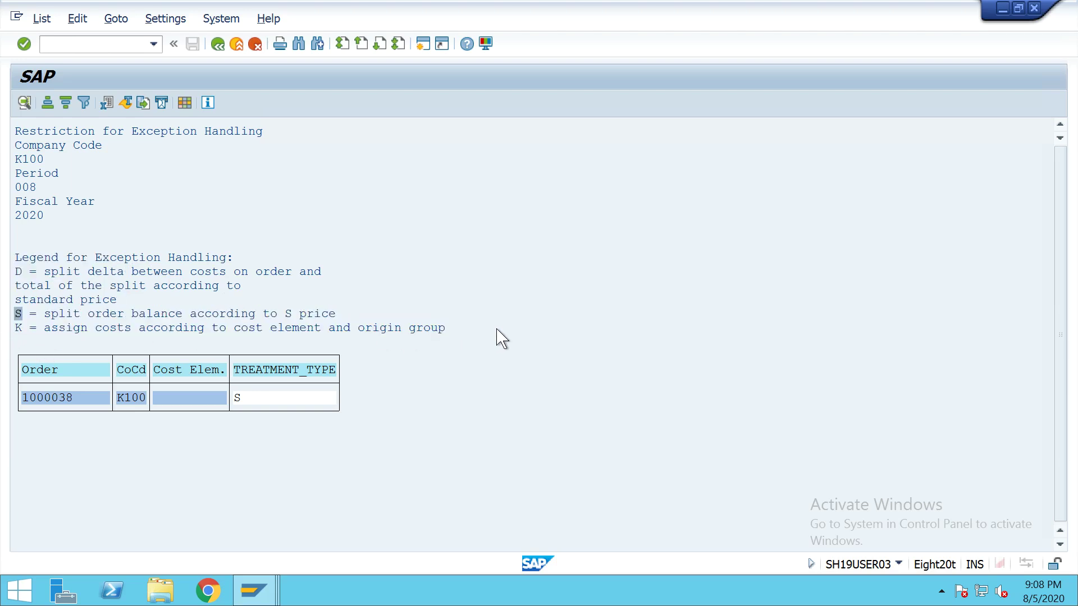
click(226, 45)
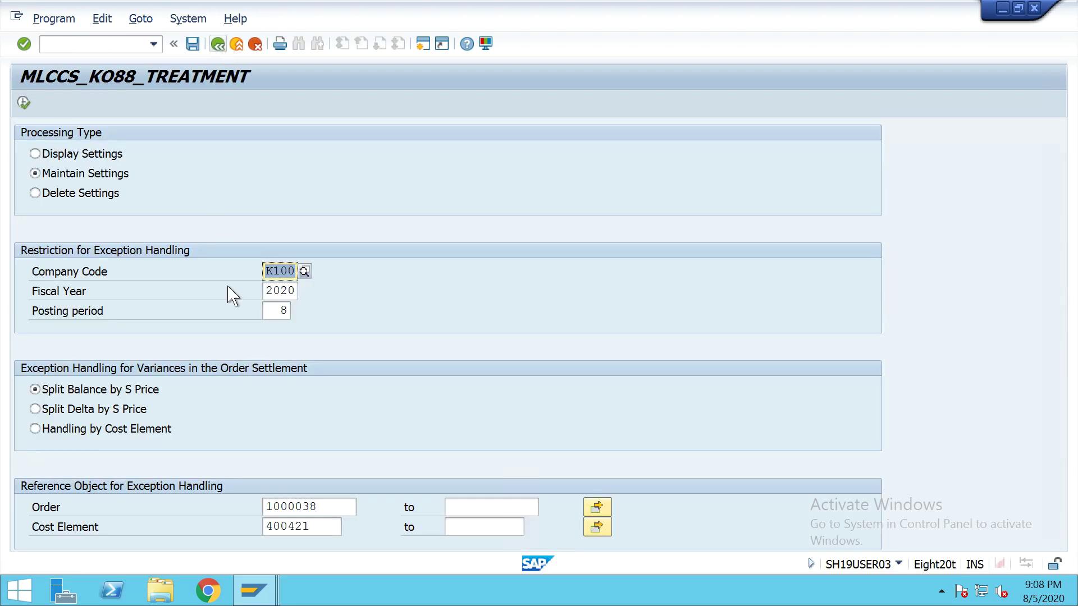
In the Actual Settlement: Order window, run a test settlement of order 1000038.
click(257, 592)
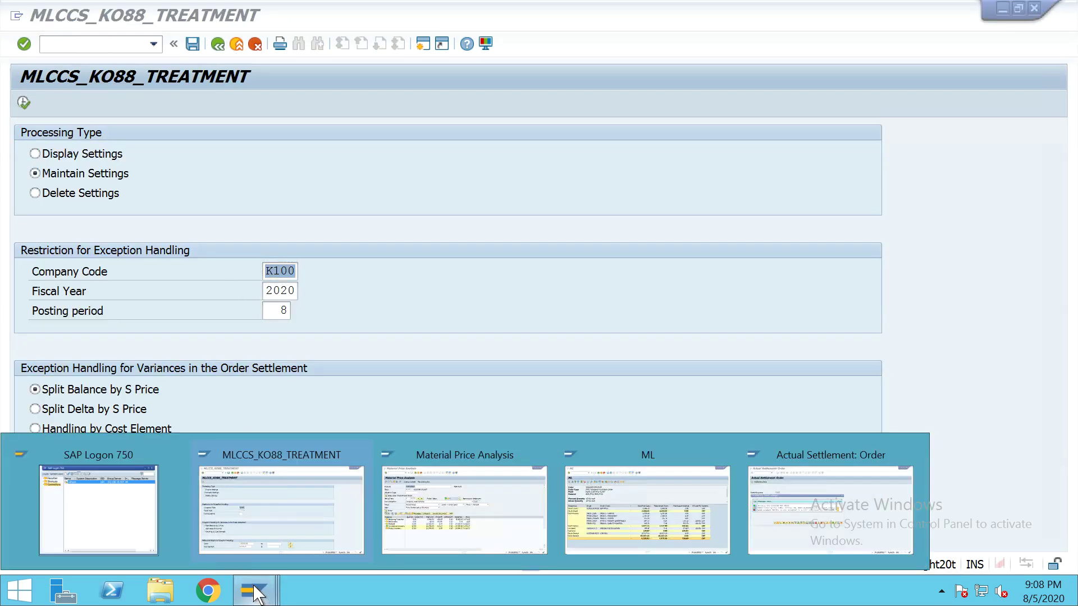
click(786, 449)
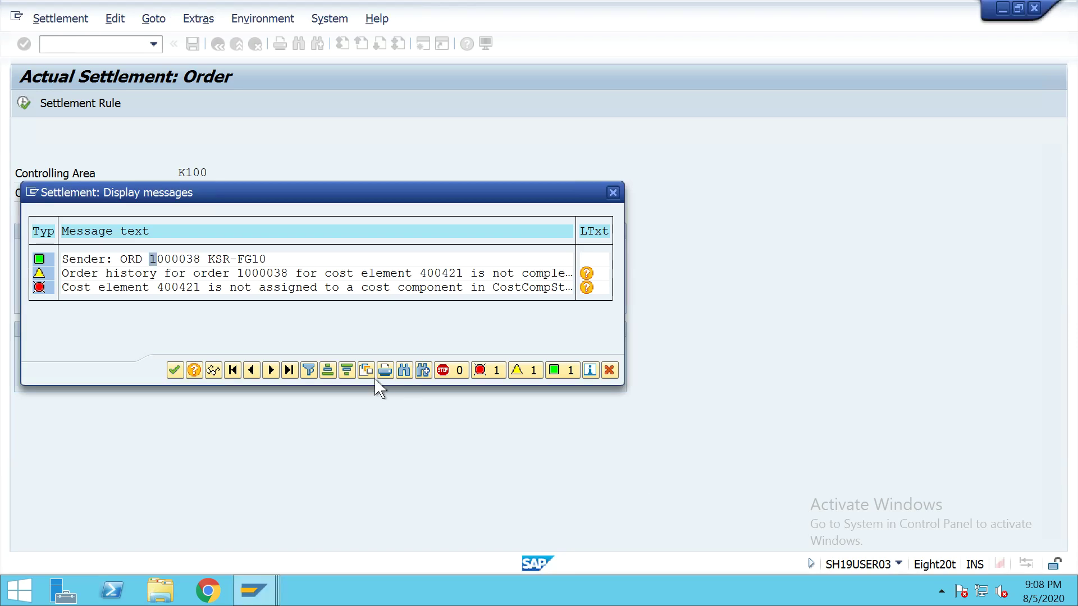
click(174, 372)
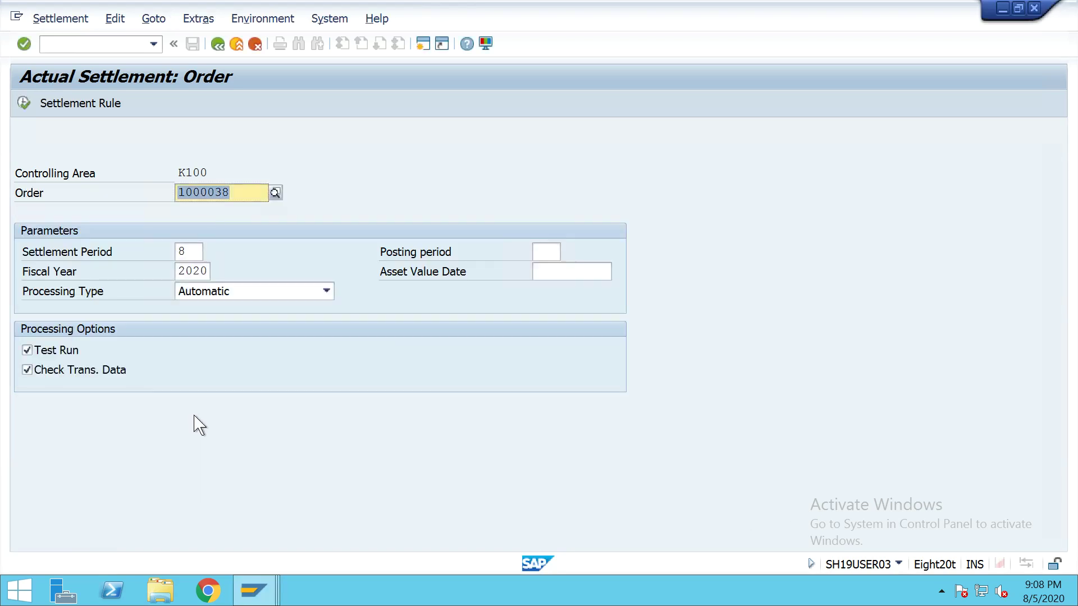
click(25, 104)
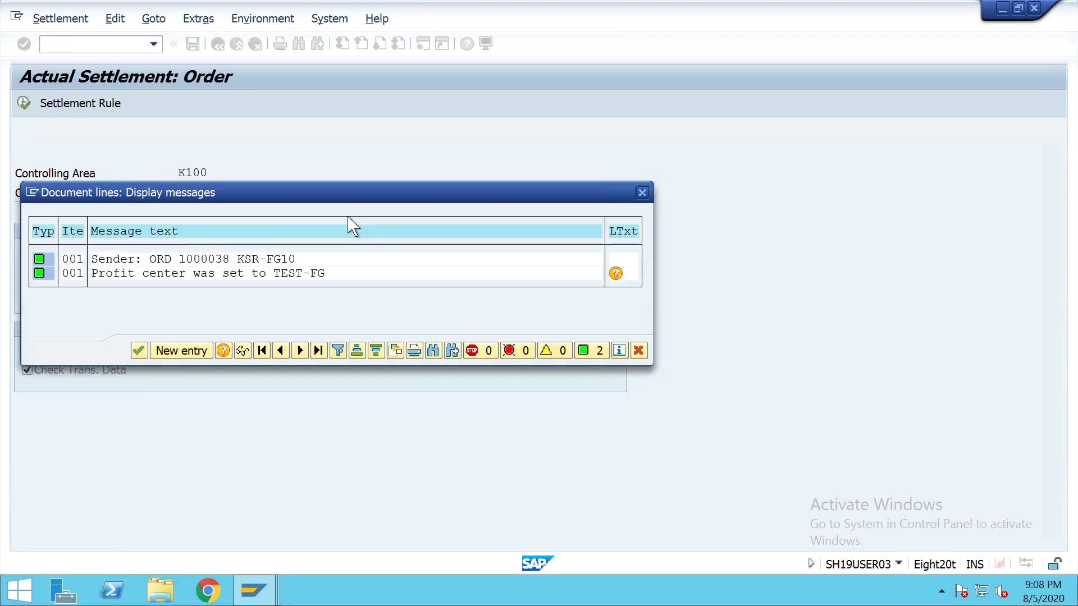
click(138, 351)
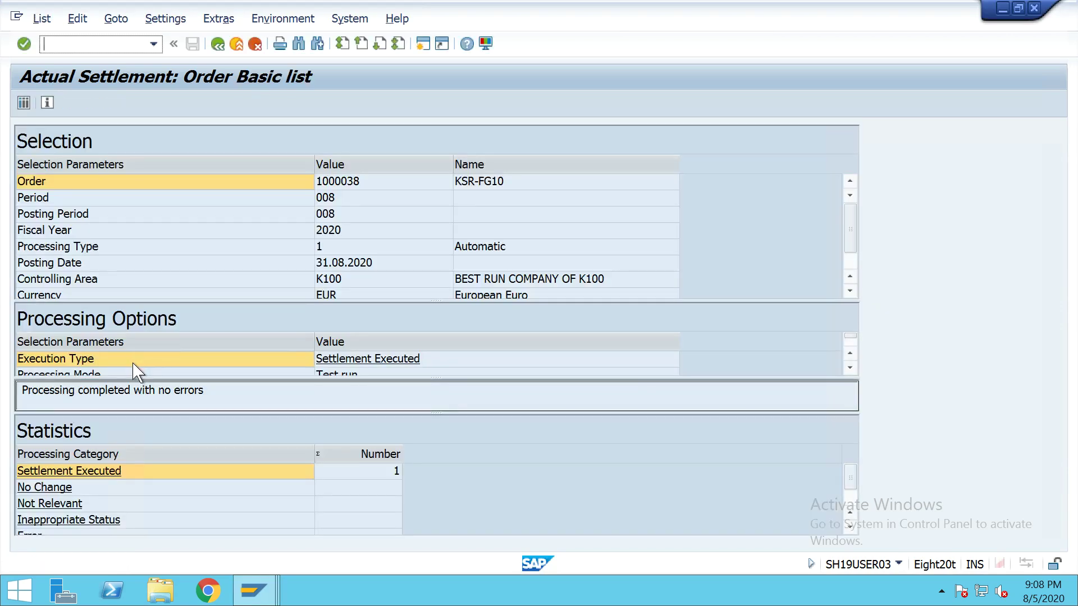
Review the ORD 1000038 detail line, then uncheck Test Run and execute the real settlement.
double_click(135, 370)
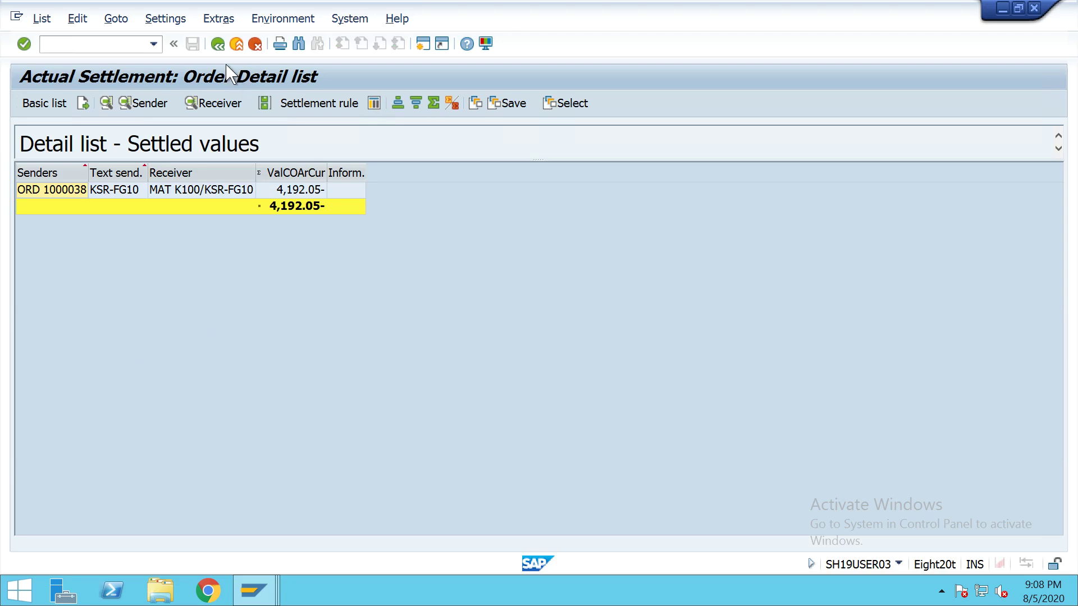
click(289, 191)
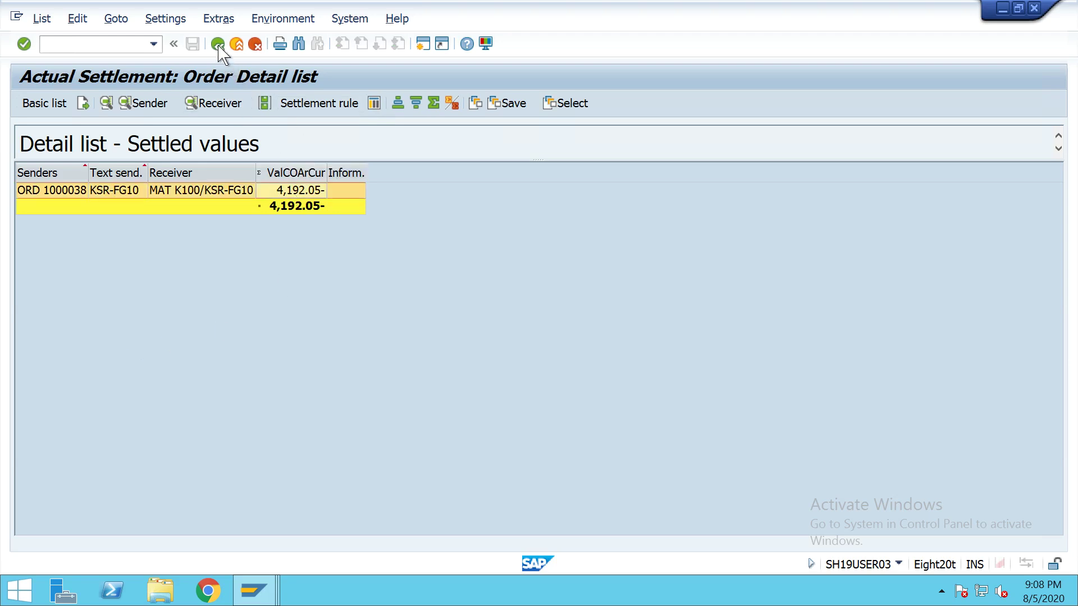
click(218, 44)
double_click(168, 331)
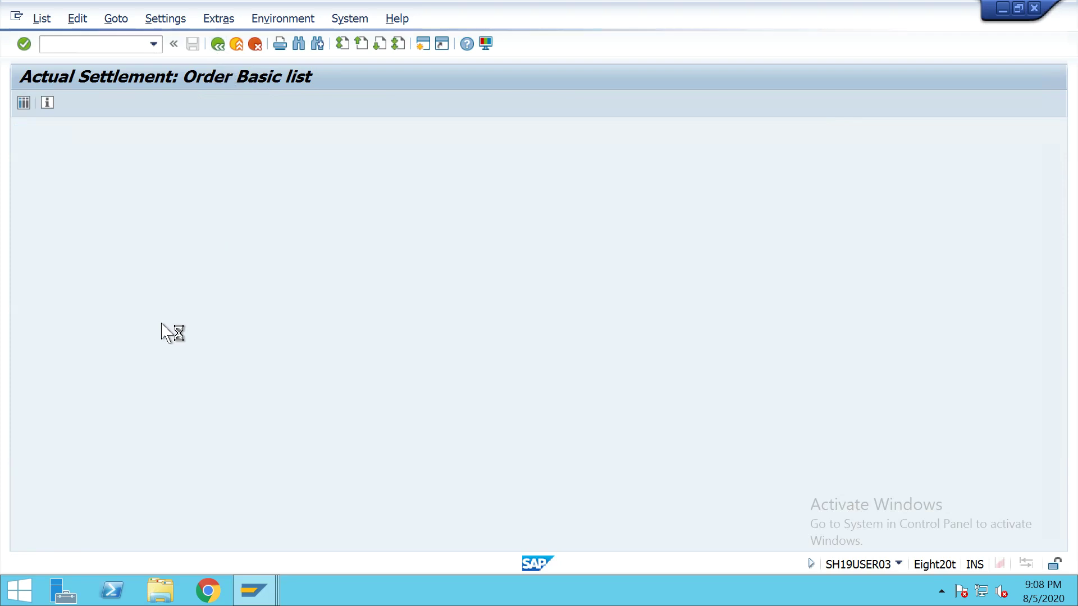
click(56, 351)
click(24, 103)
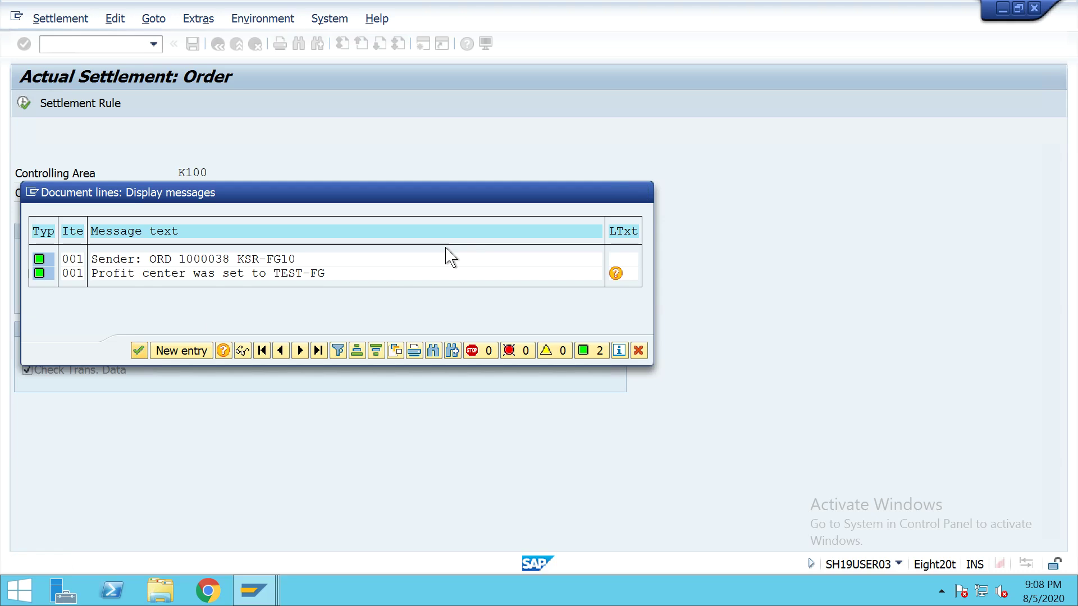
Open accounting document 100000035 from the detail list, showing 4,855.50 CHF posted to 300020.
key(Return)
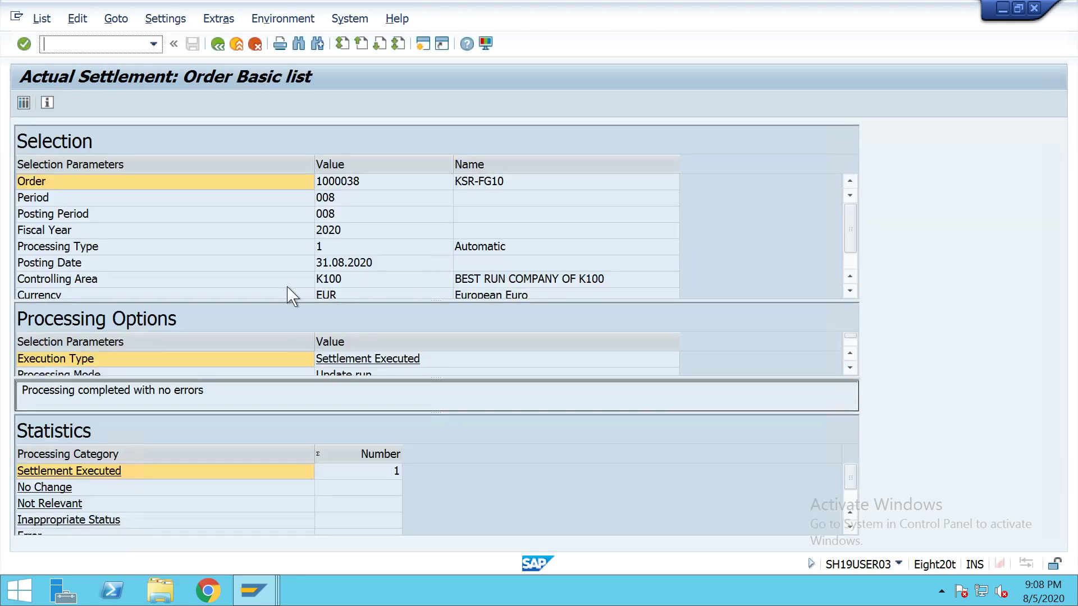
key(ctrl+shift+F5)
click(221, 194)
click(334, 105)
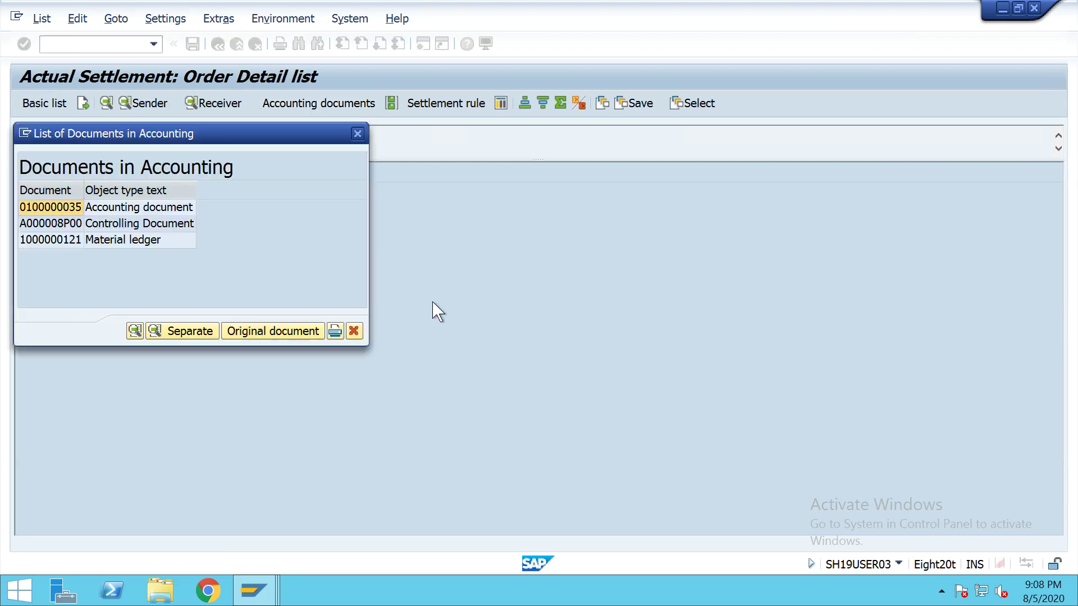
double_click(166, 210)
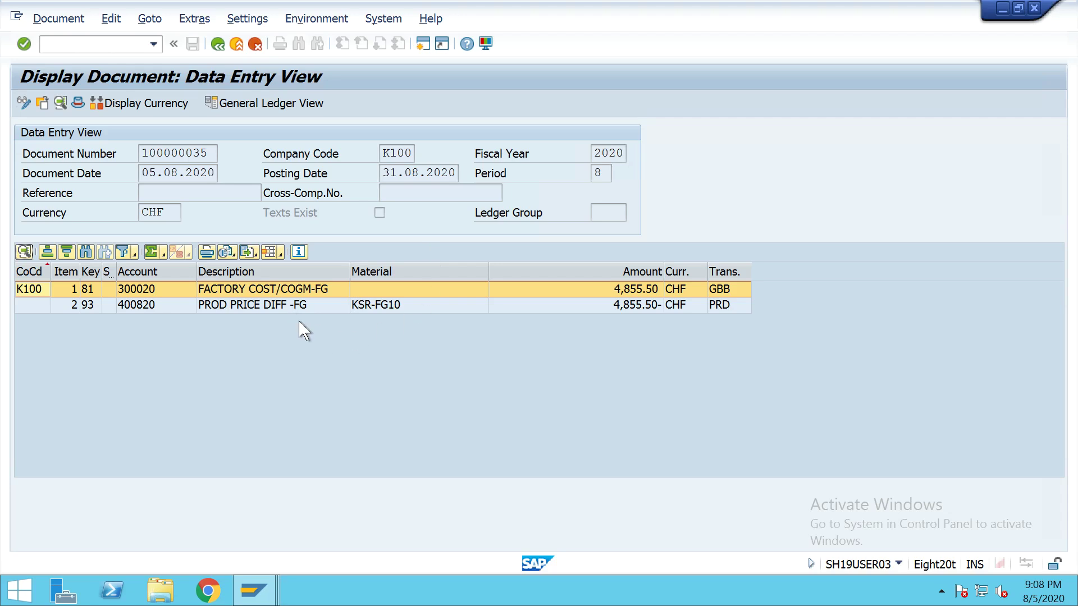
key(Down)
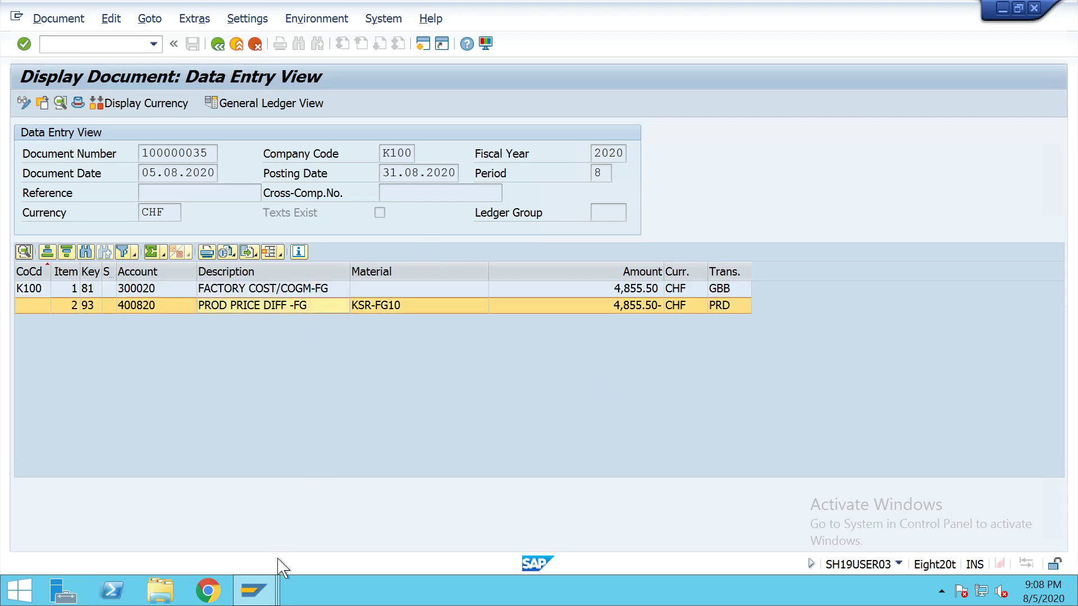
Return to order 1000038's ML cost report and select the Total Actual Costs column.
click(248, 589)
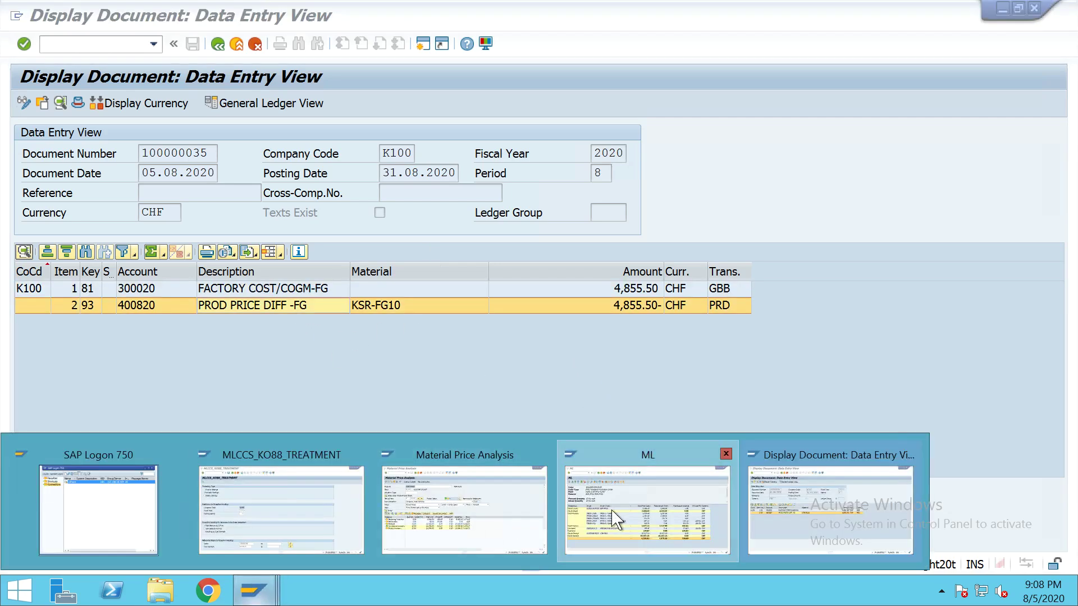
click(615, 514)
click(629, 259)
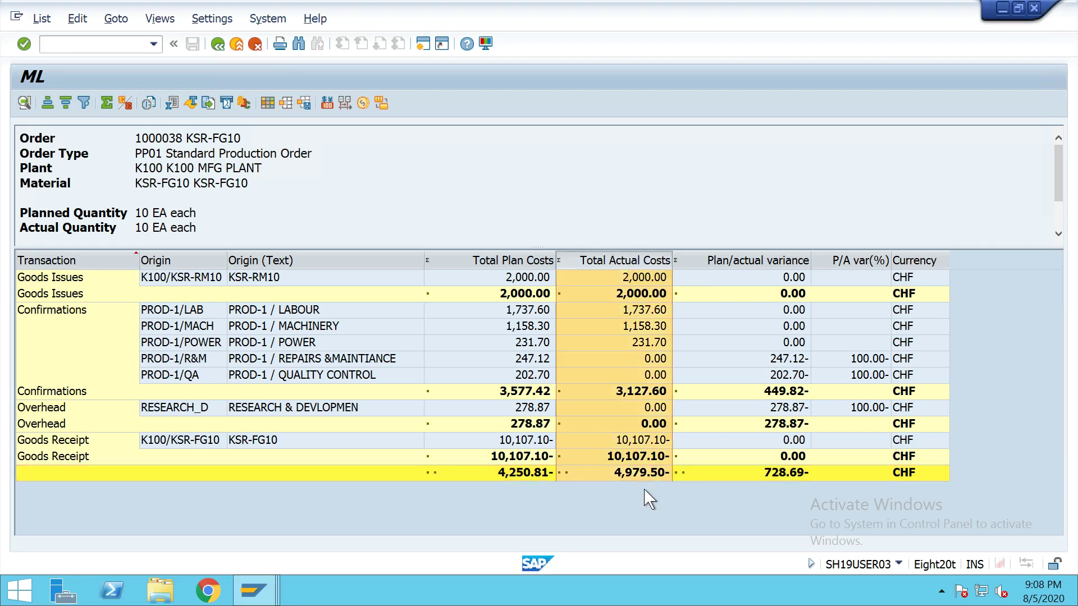
Back out to order 1000038's header and open its Costs > Analysis report.
click(227, 45)
click(226, 45)
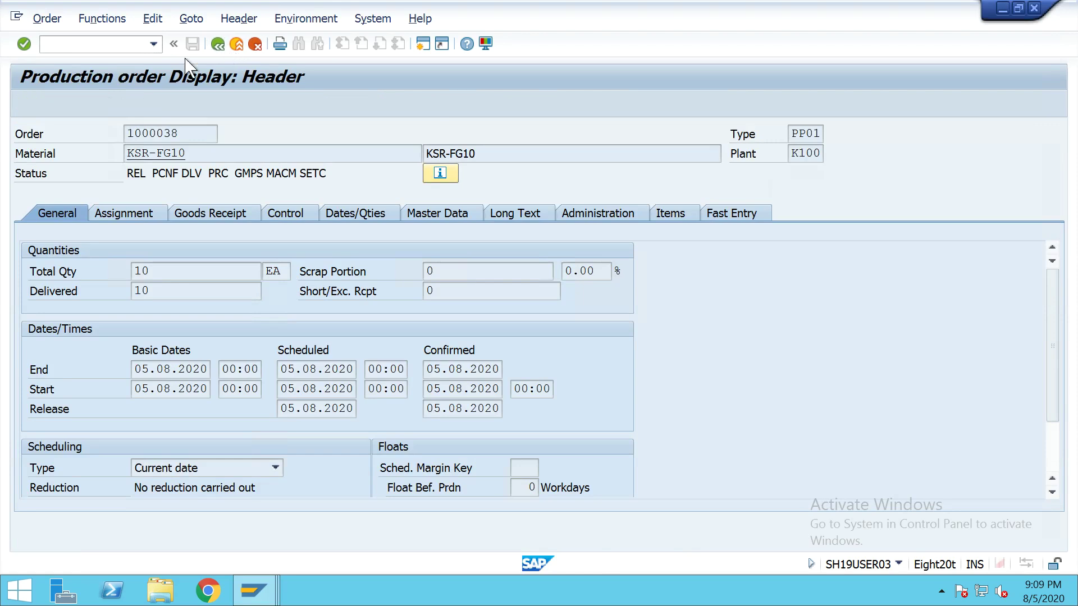
click(28, 47)
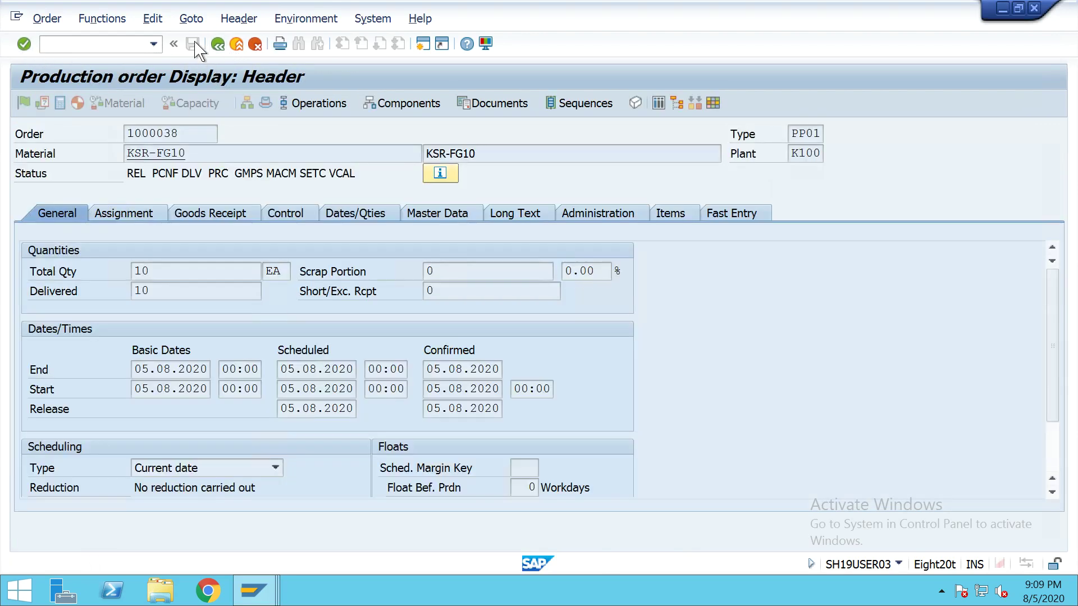
click(196, 19)
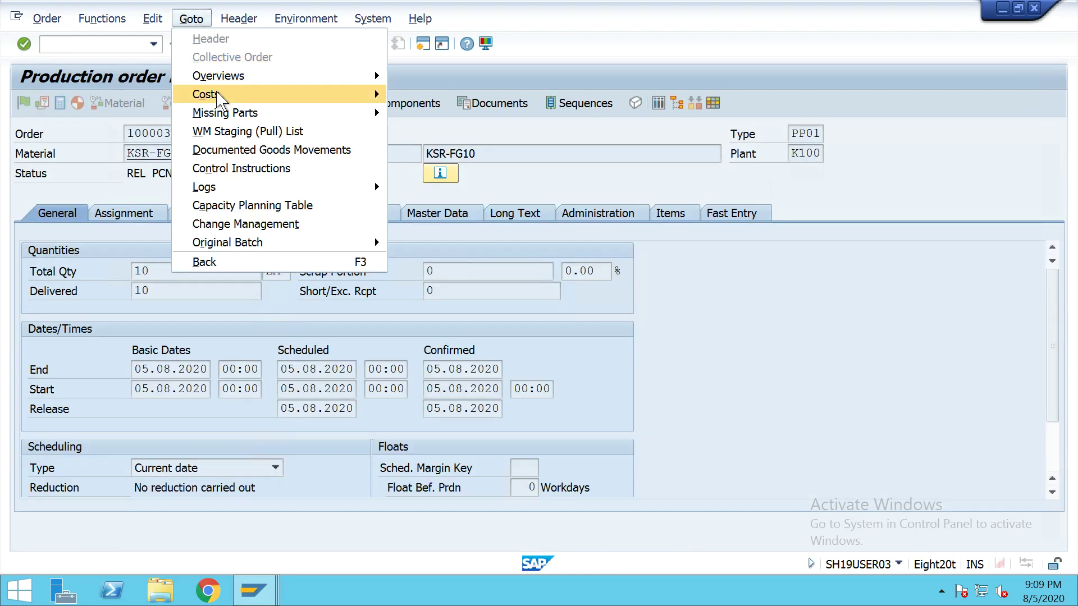
mouse_move(376, 107)
click(418, 95)
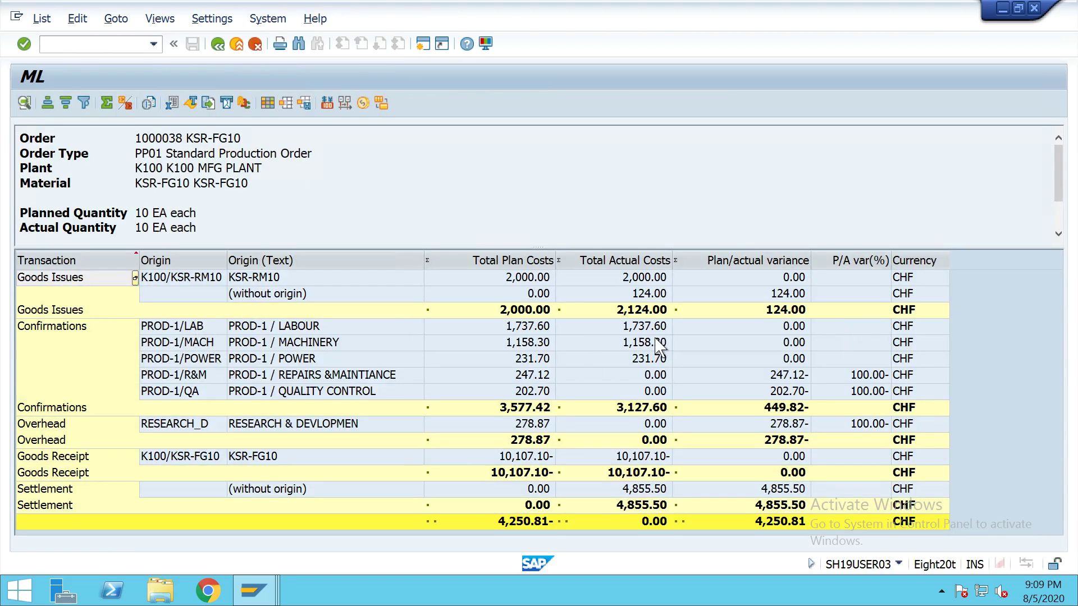
Drill into the 124.00 goods issue without origin to see its line items.
click(651, 522)
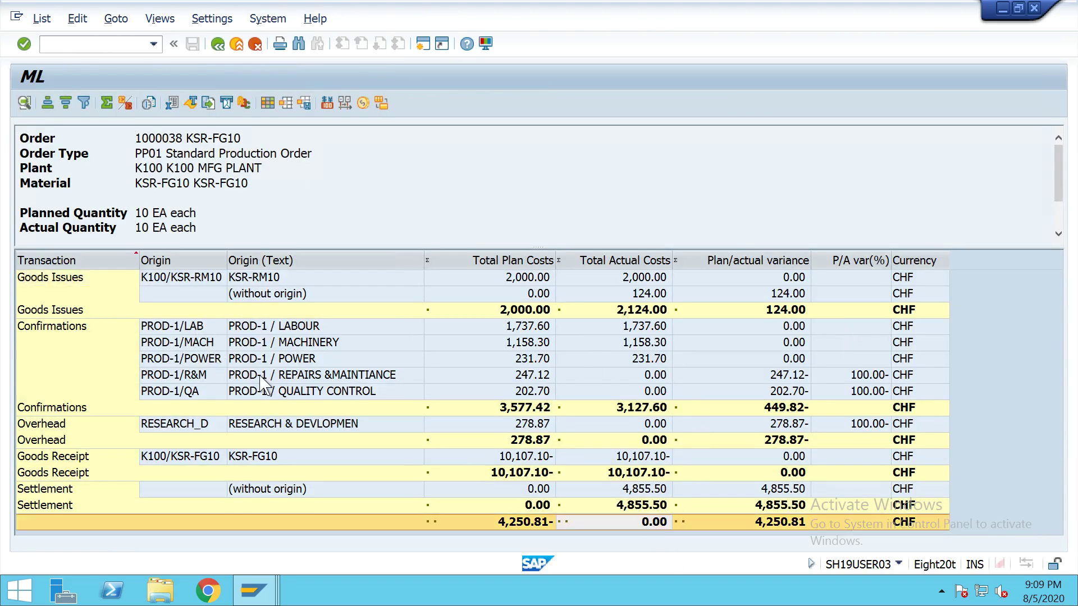
click(35, 310)
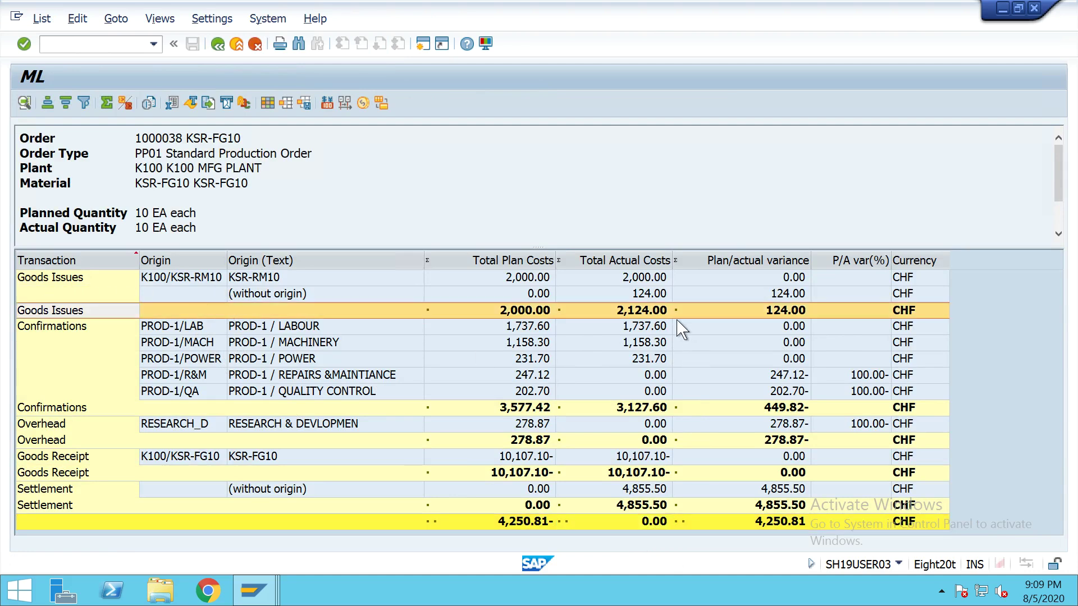
click(656, 294)
double_click(659, 296)
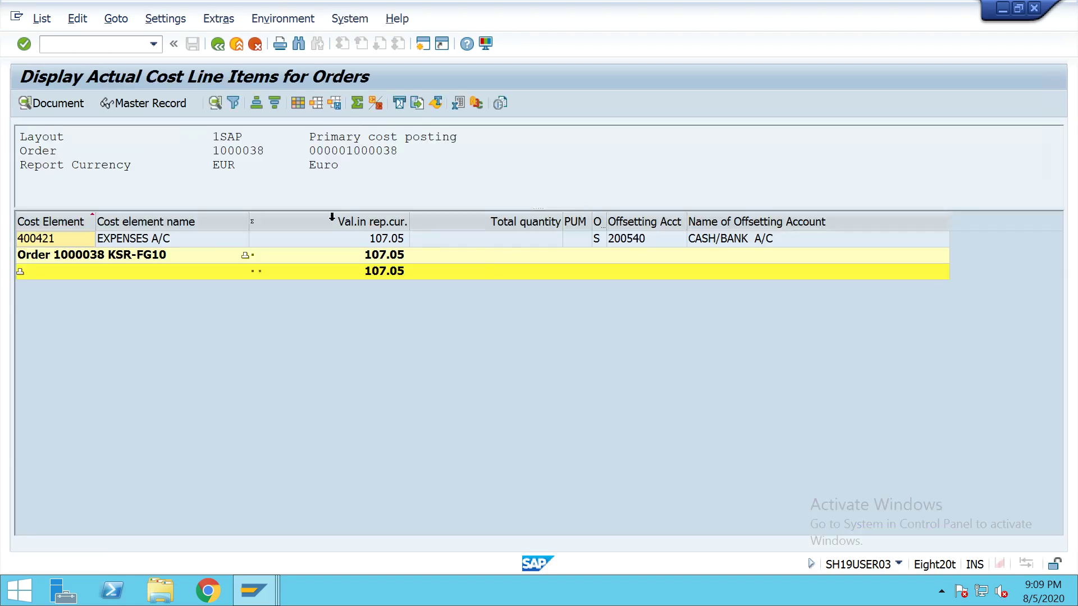
Check document 100000034's header for the 400421 posting, then exit the line-item list with Yes.
double_click(208, 240)
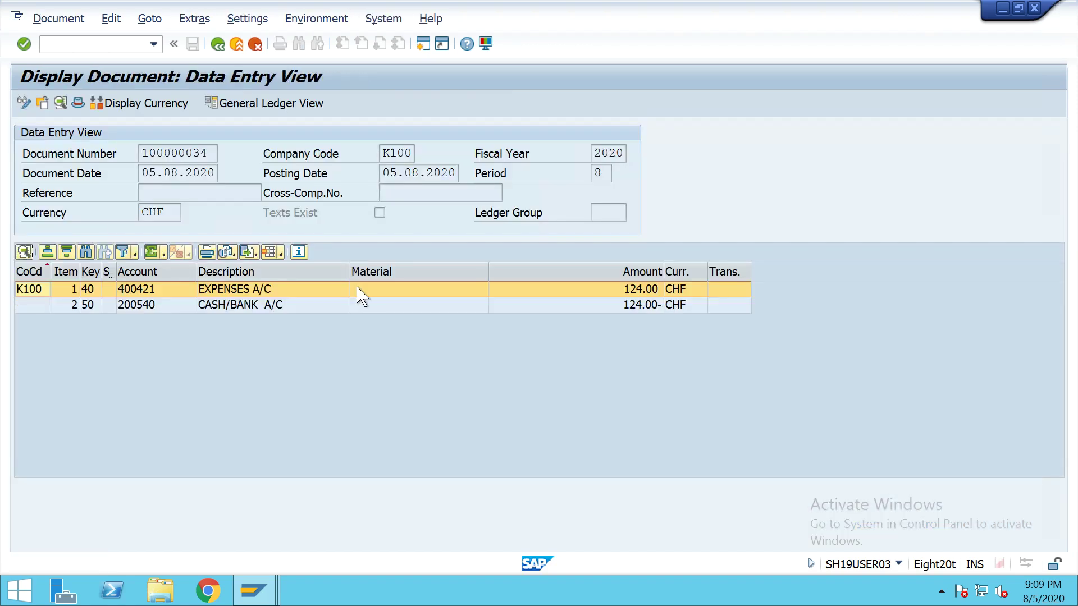
click(78, 103)
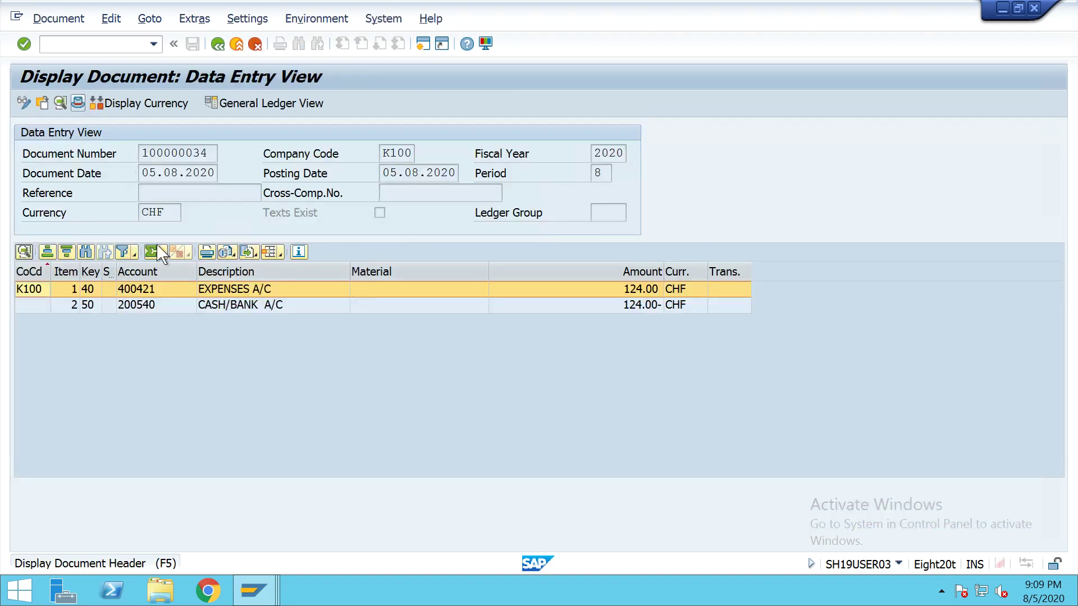
click(188, 402)
click(584, 193)
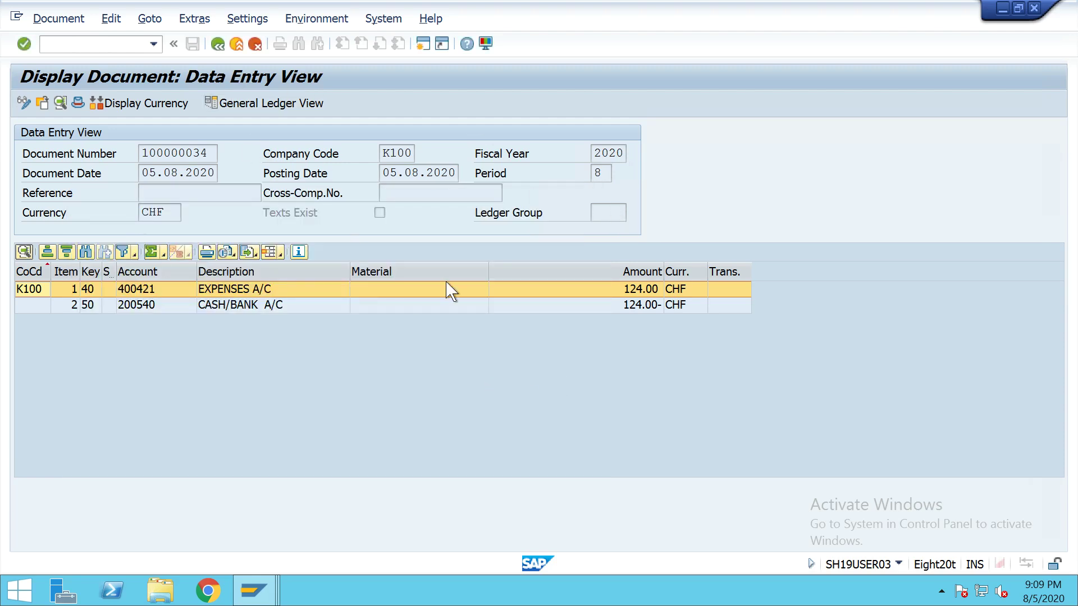
click(218, 45)
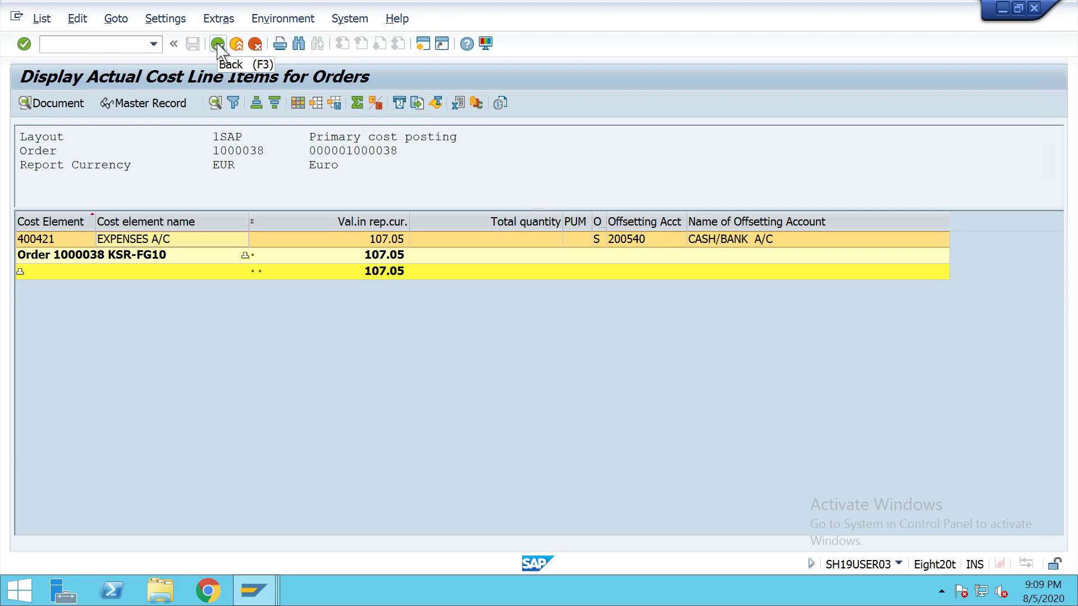
click(218, 45)
click(289, 320)
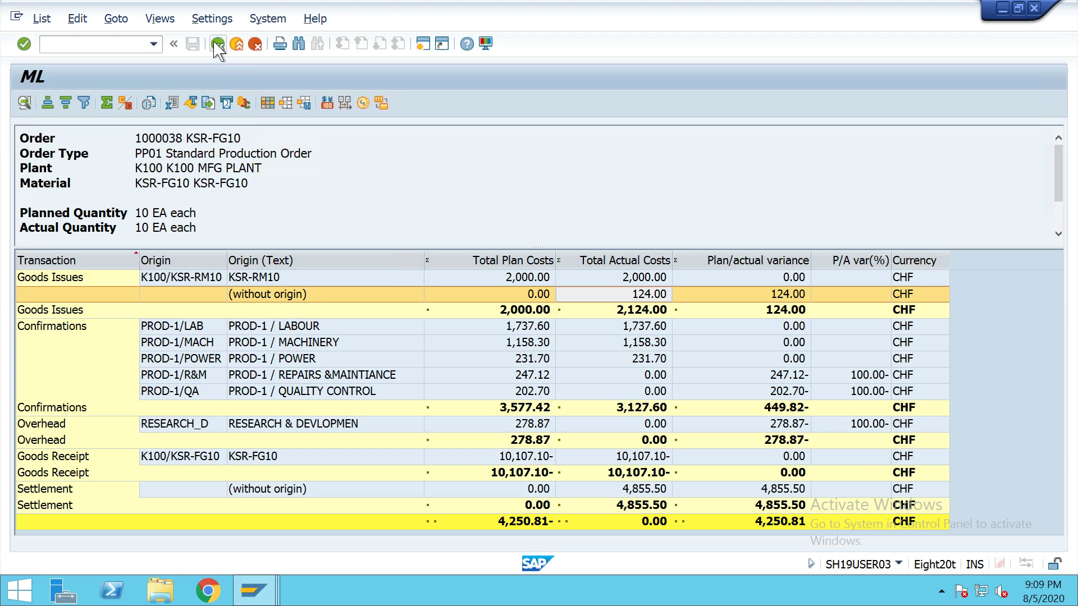
Back out to the Material Ledger HelpDesk list, minimise Remote Desktop and show the local Material Ledger folder.
click(218, 44)
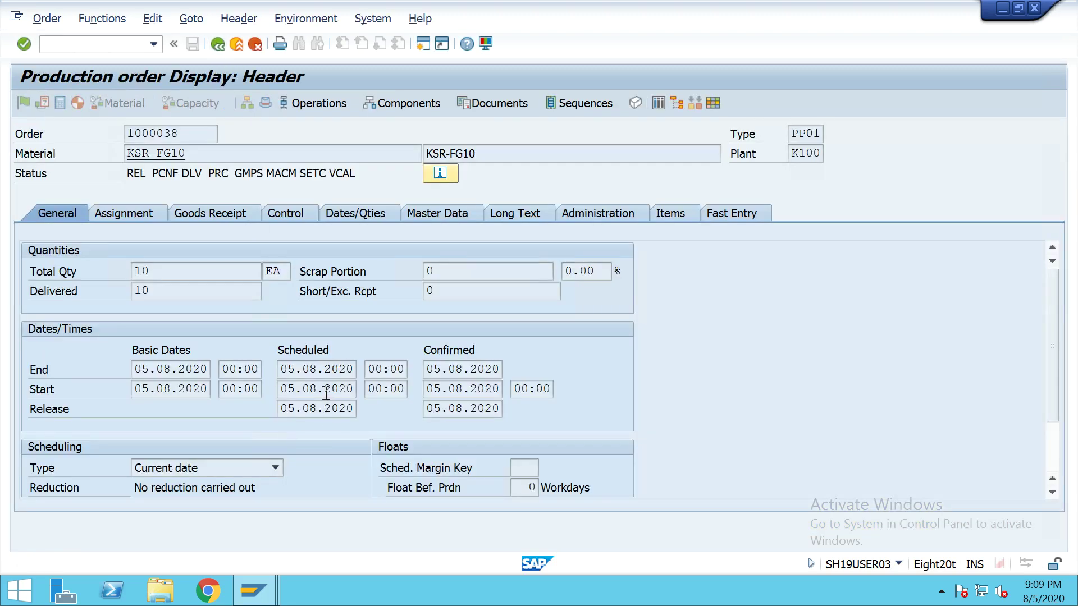
mouse_move(253, 589)
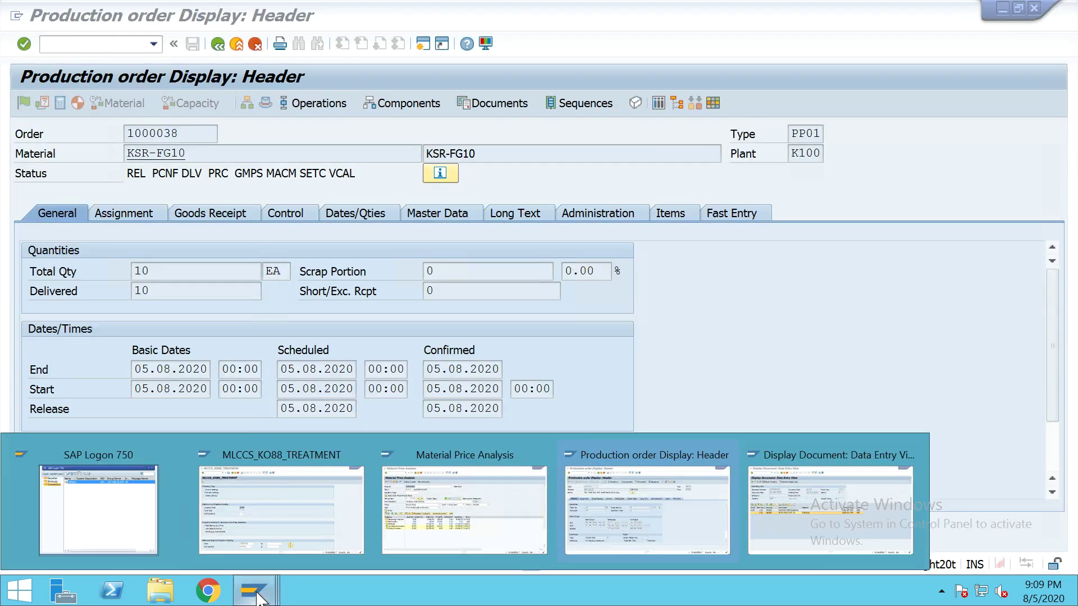
click(308, 513)
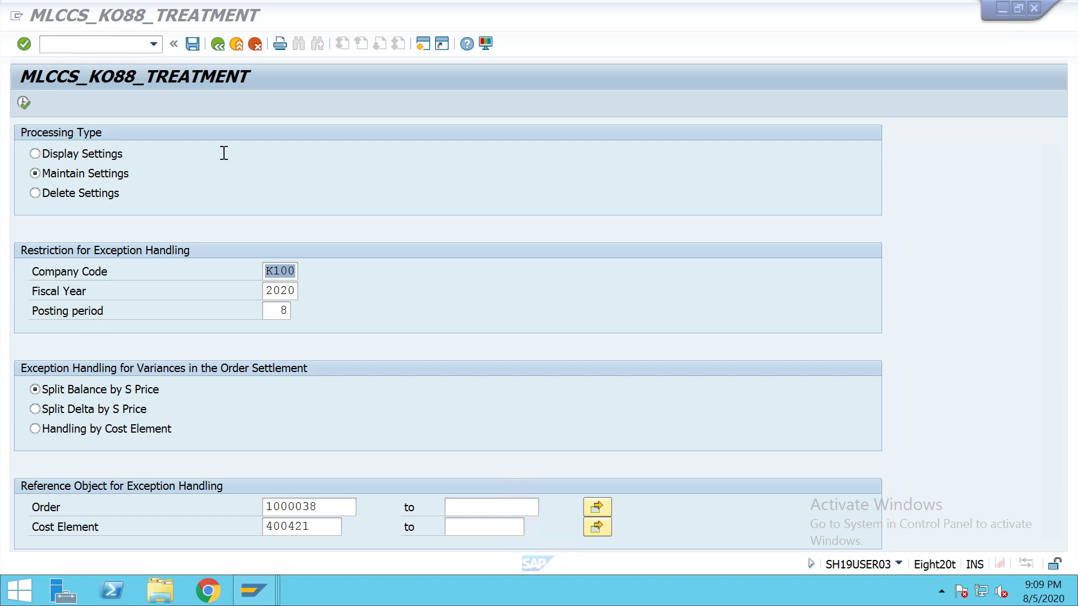
click(218, 44)
click(218, 45)
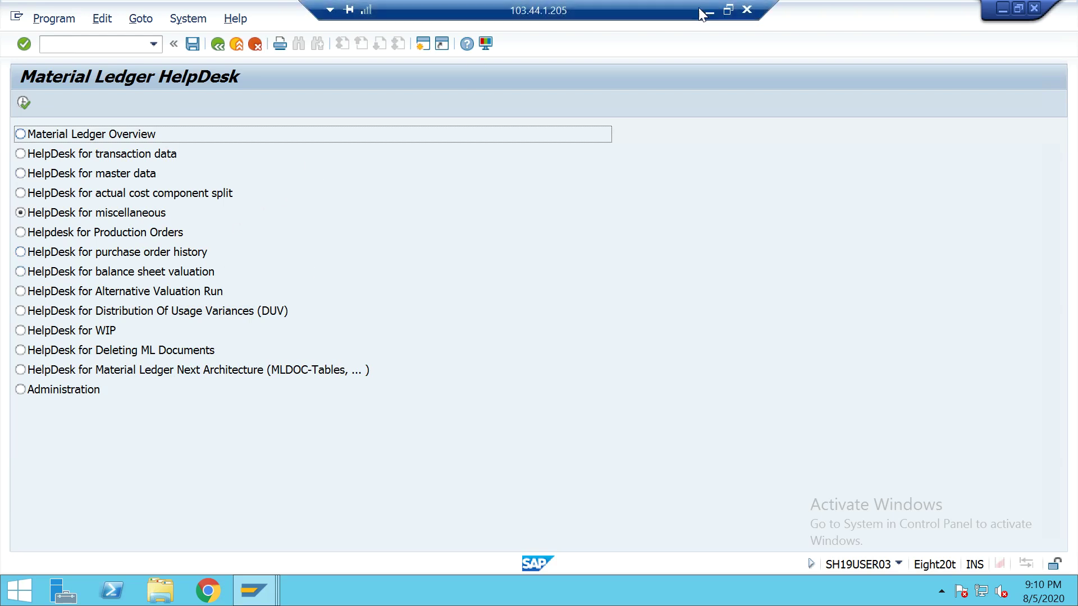
click(706, 13)
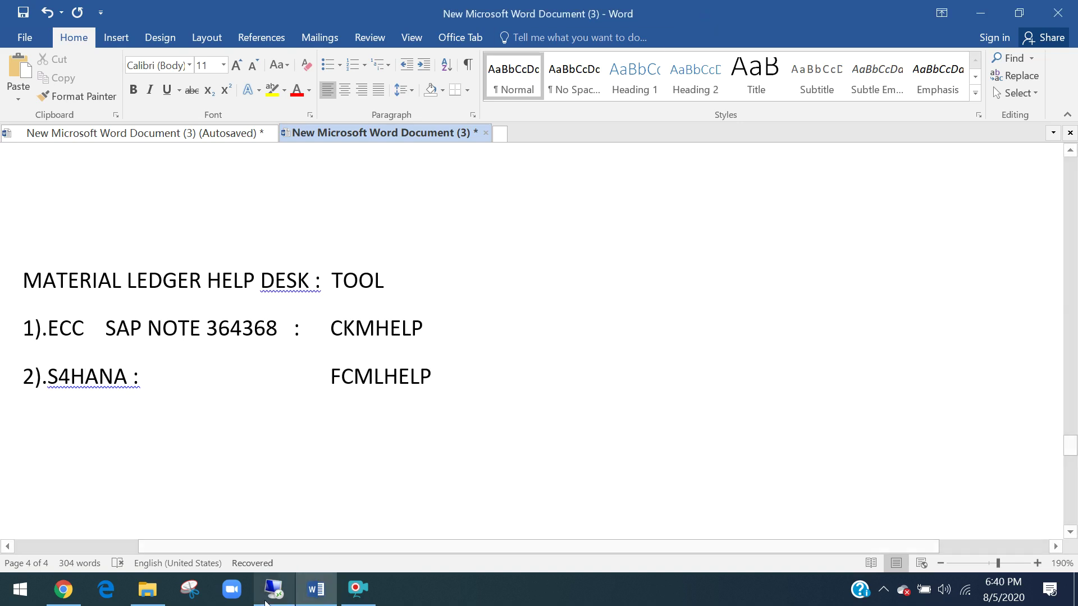
click(159, 598)
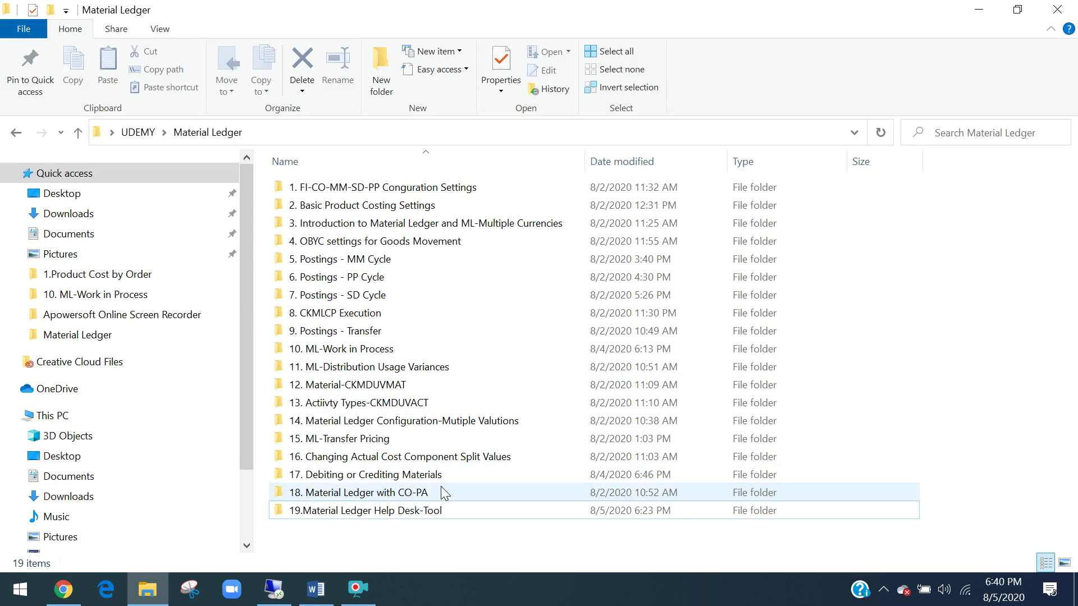
click(404, 400)
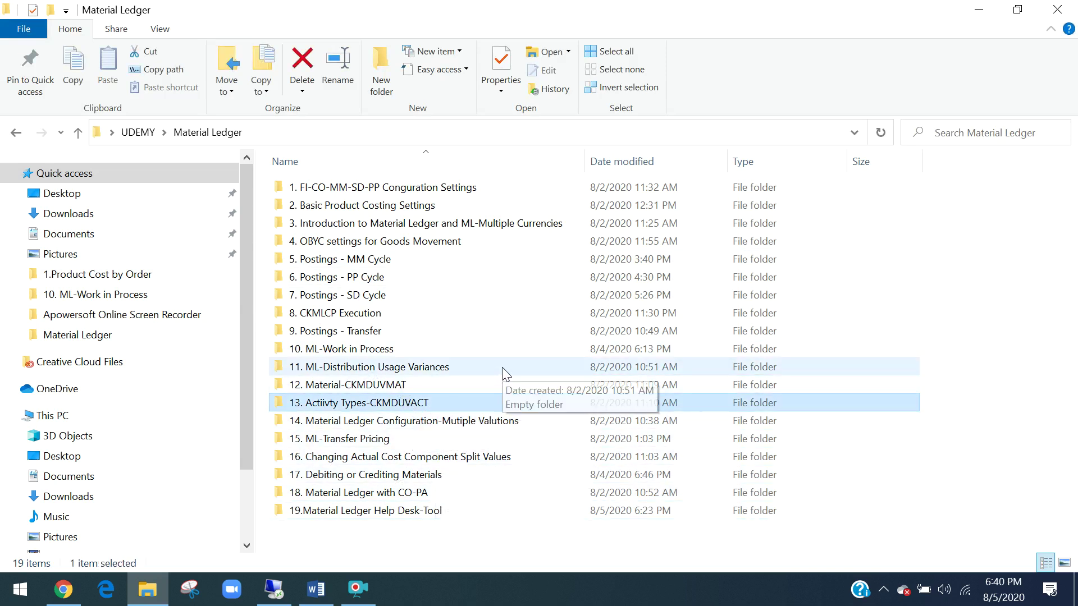
click(357, 589)
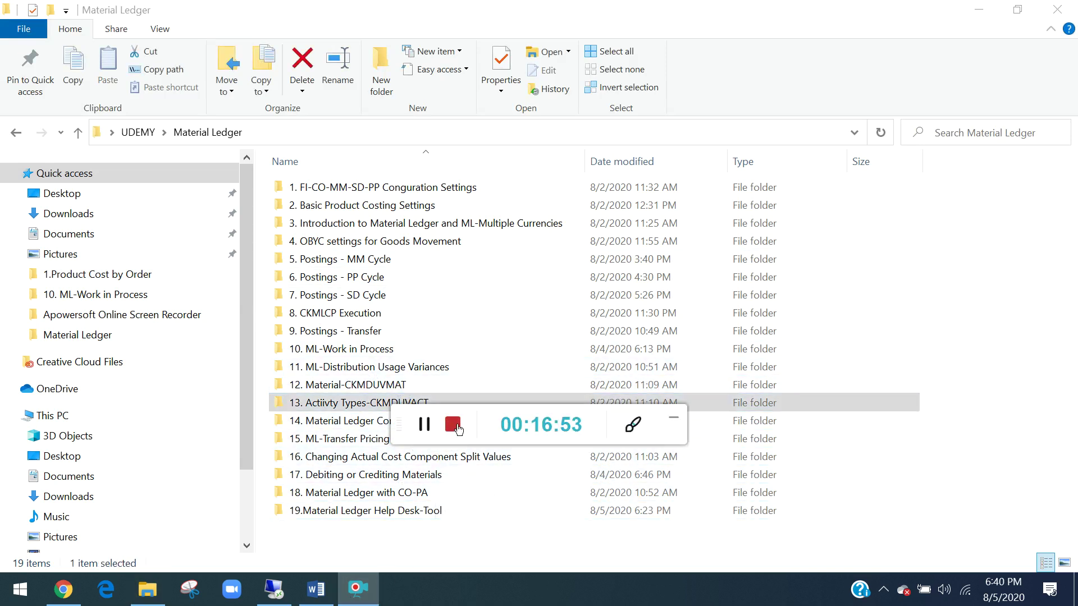